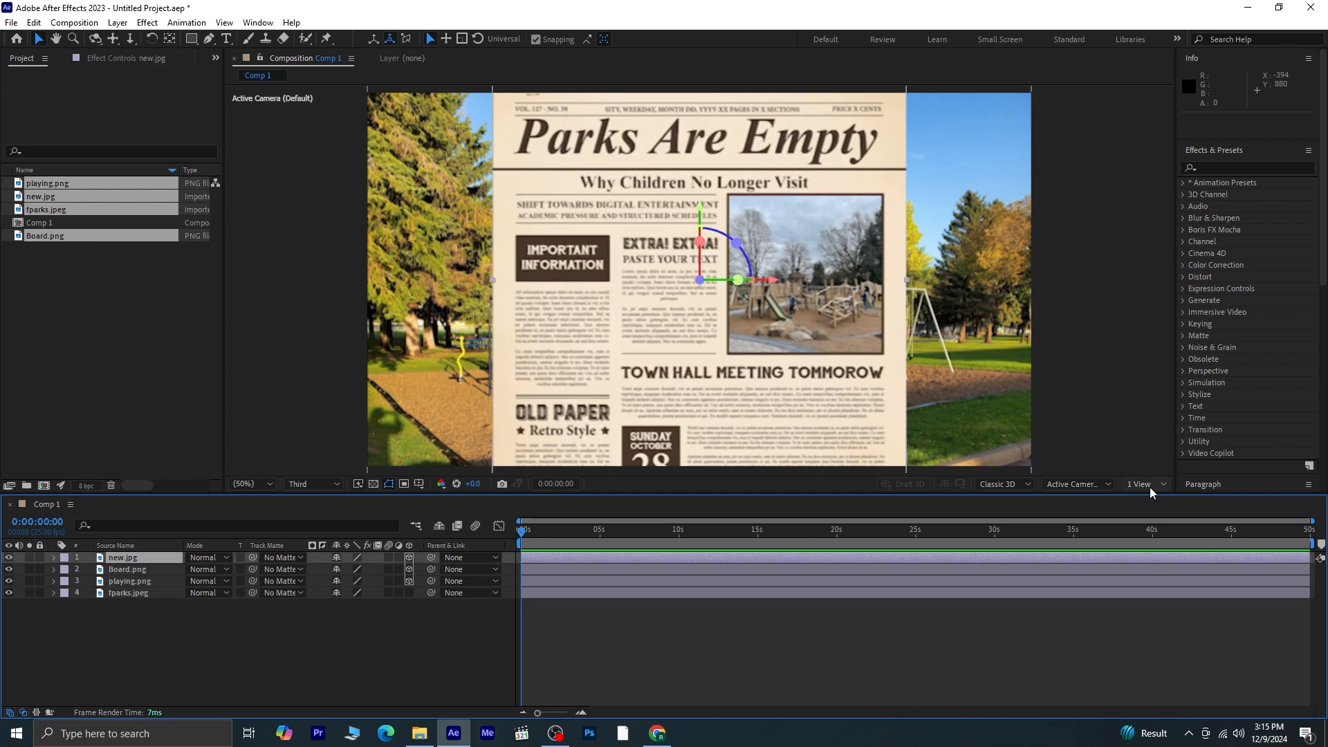
# - Switch to the two-view layout and push new.jpg far back along Z in the Top view, behind the other layers
pyautogui.click(1149, 485)
pyautogui.click(1152, 513)
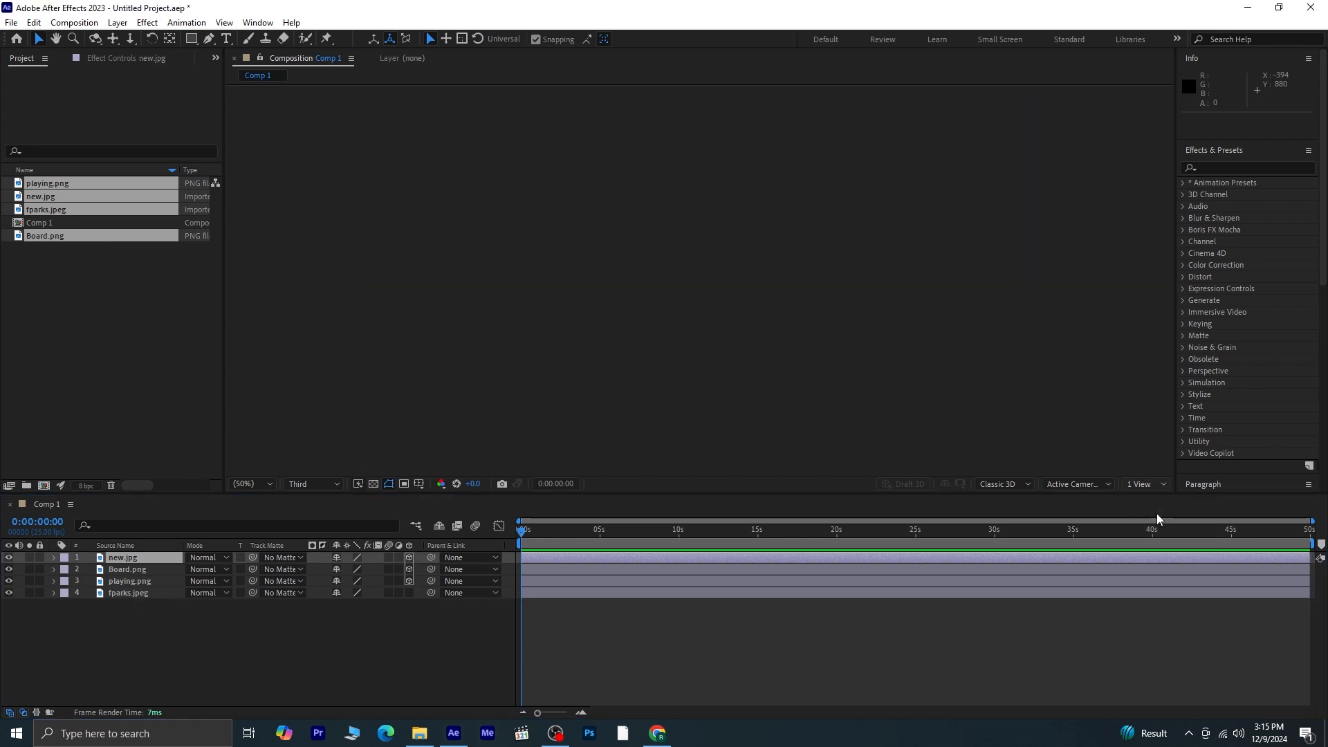
pyautogui.click(131, 558)
pyautogui.moveTo(462, 319); pyautogui.dragTo(474, 258)
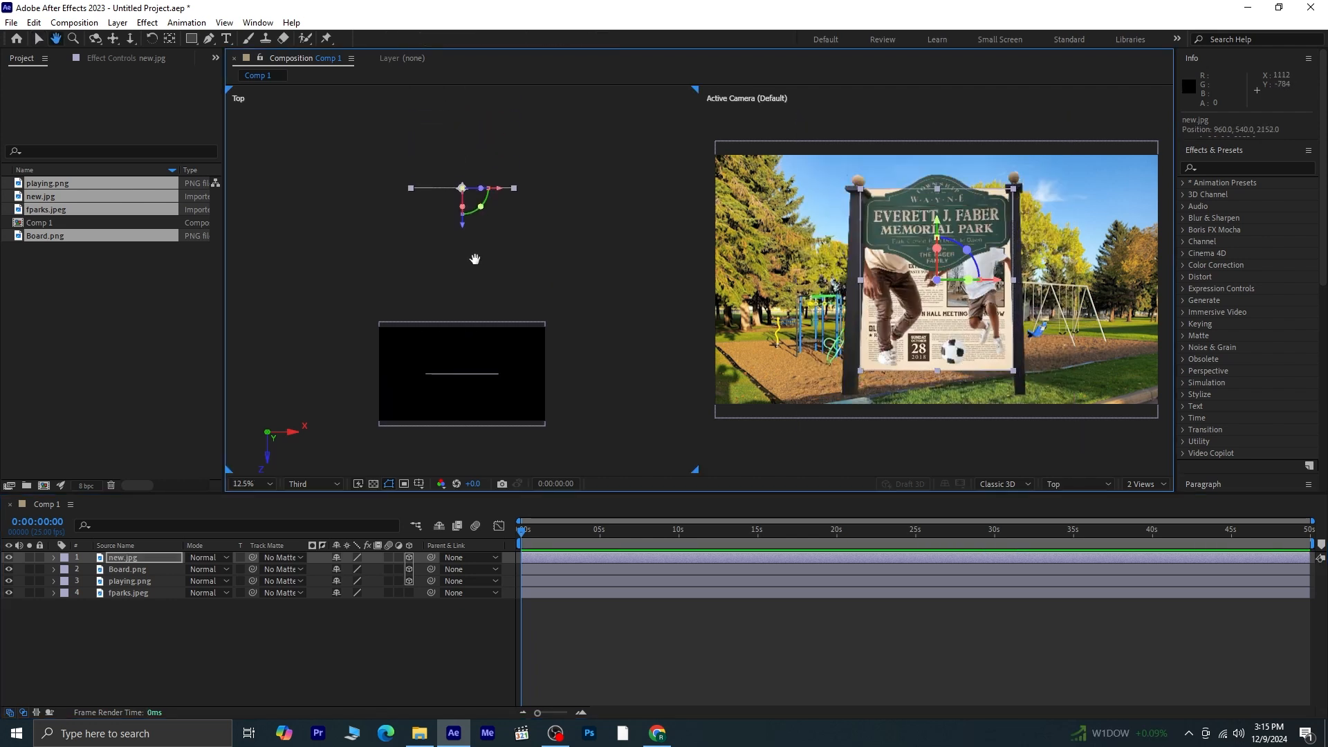
pyautogui.moveTo(464, 204); pyautogui.dragTo(464, 137)
# - Move Board.png to about Z 568 and playing.png to about Z -24 in the Top view, then restore the single view
pyautogui.click(156, 567)
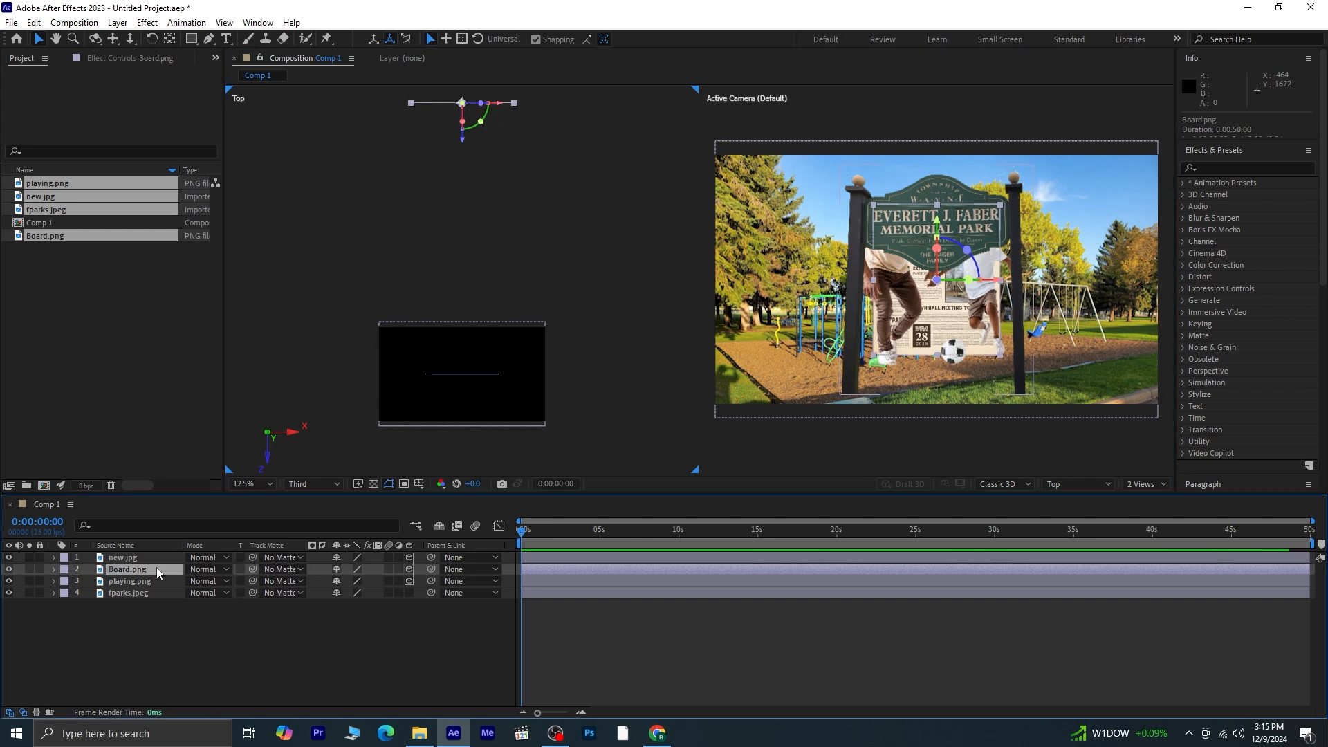
pyautogui.moveTo(462, 393); pyautogui.dragTo(456, 363)
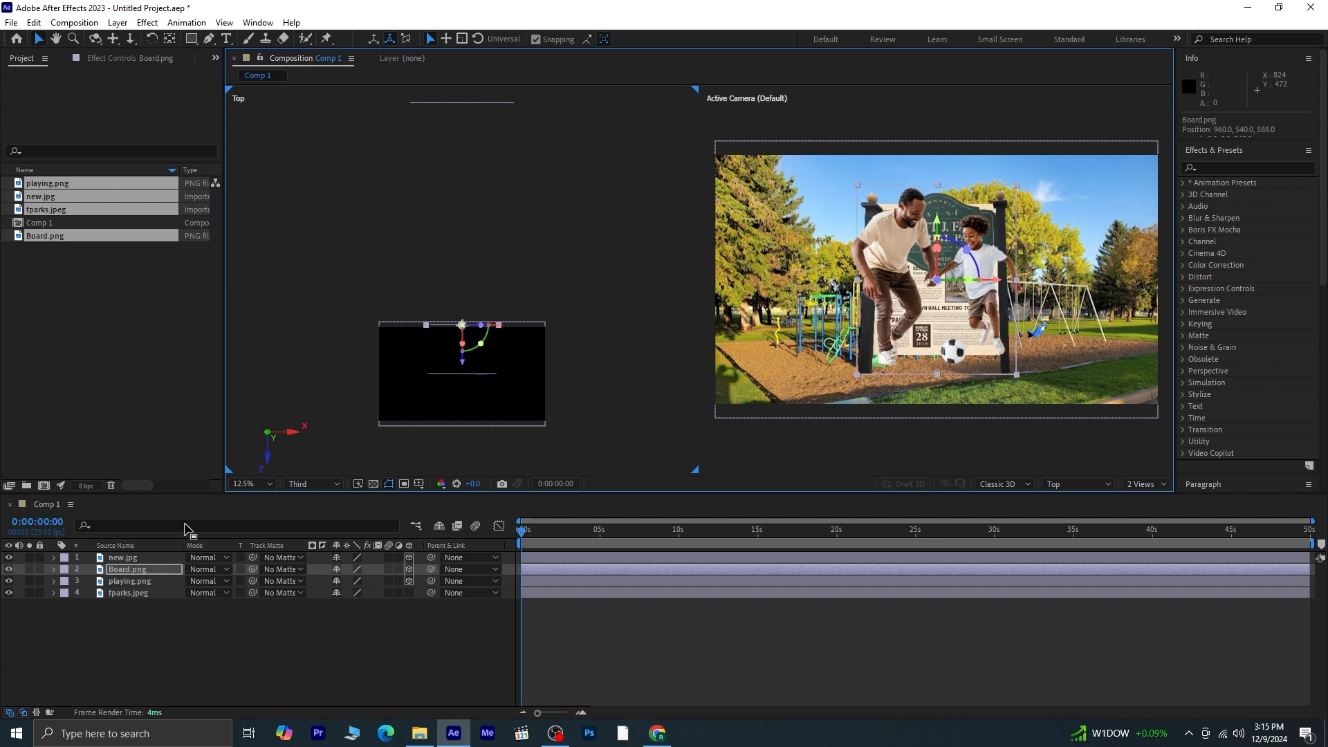
pyautogui.click(131, 581)
pyautogui.moveTo(463, 417)
pyautogui.mouseDown()
pyautogui.moveTo(463, 432)
pyautogui.moveTo(464, 417)
pyautogui.mouseUp()
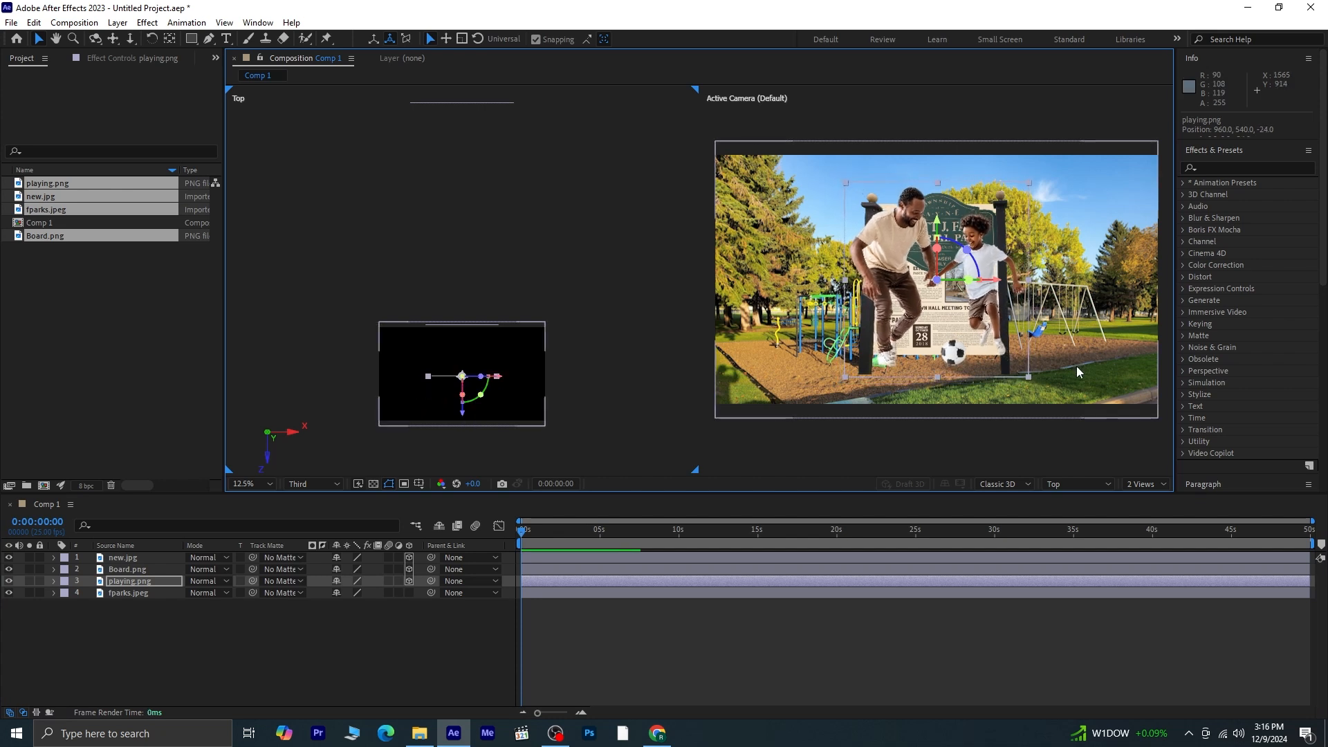
pyautogui.click(1144, 484)
pyautogui.click(1148, 498)
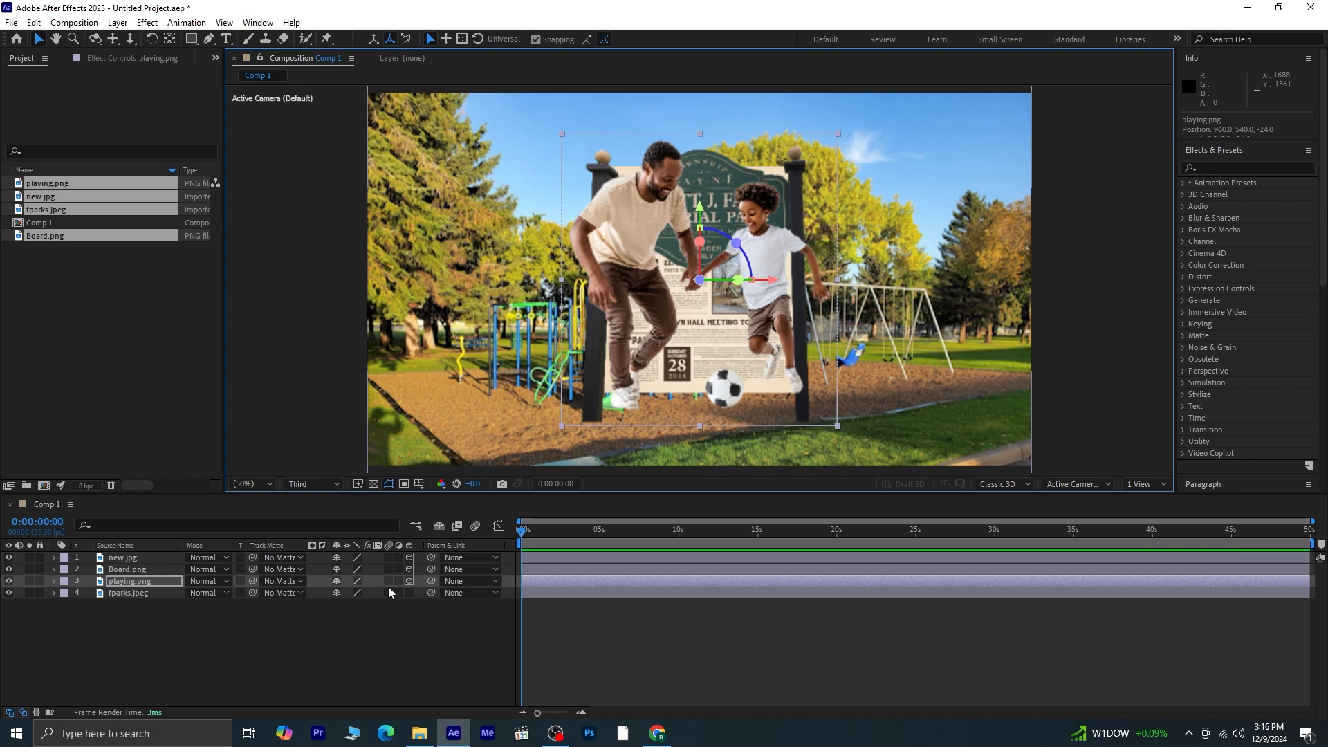
# - Enable Position and Orientation keyframing on playing.png at 0:00:00:00 and display only its keyframed properties
pyautogui.click(142, 583)
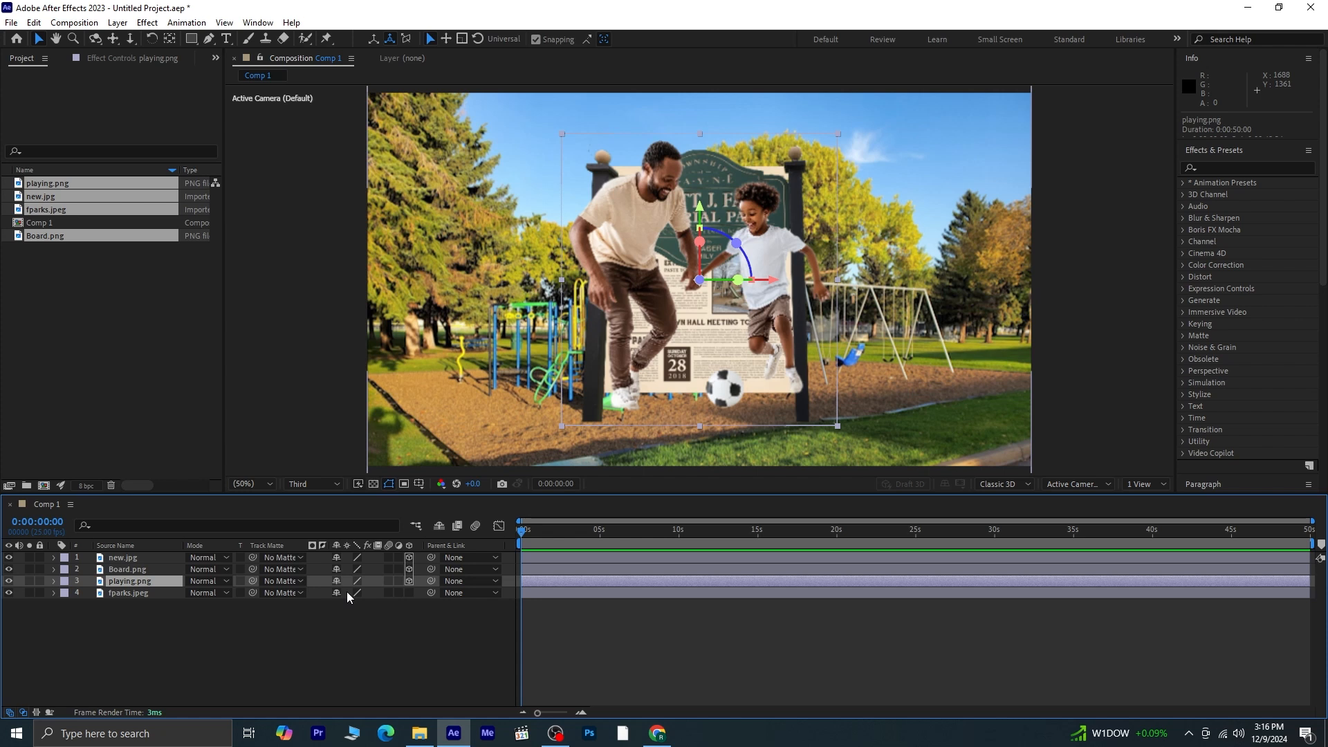
pyautogui.press('p')
pyautogui.hotkey('shift', 'r')
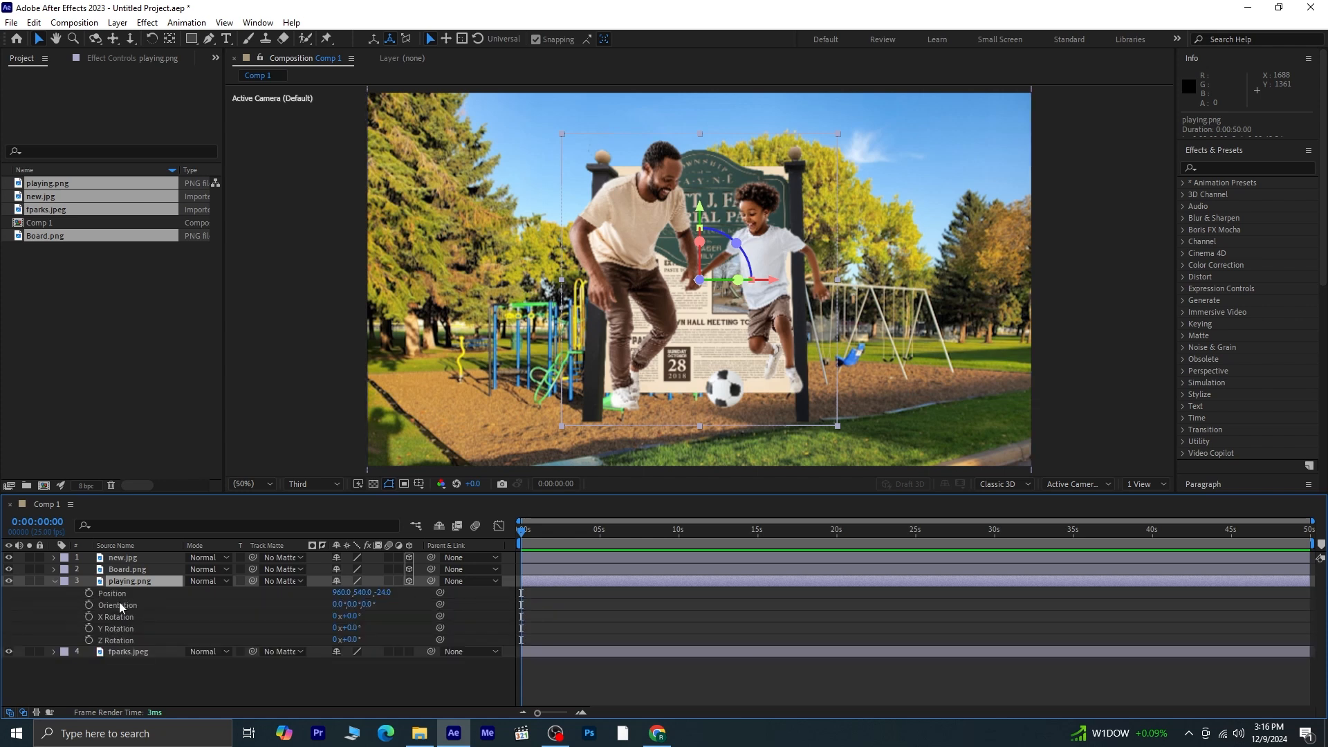
pyautogui.click(88, 592)
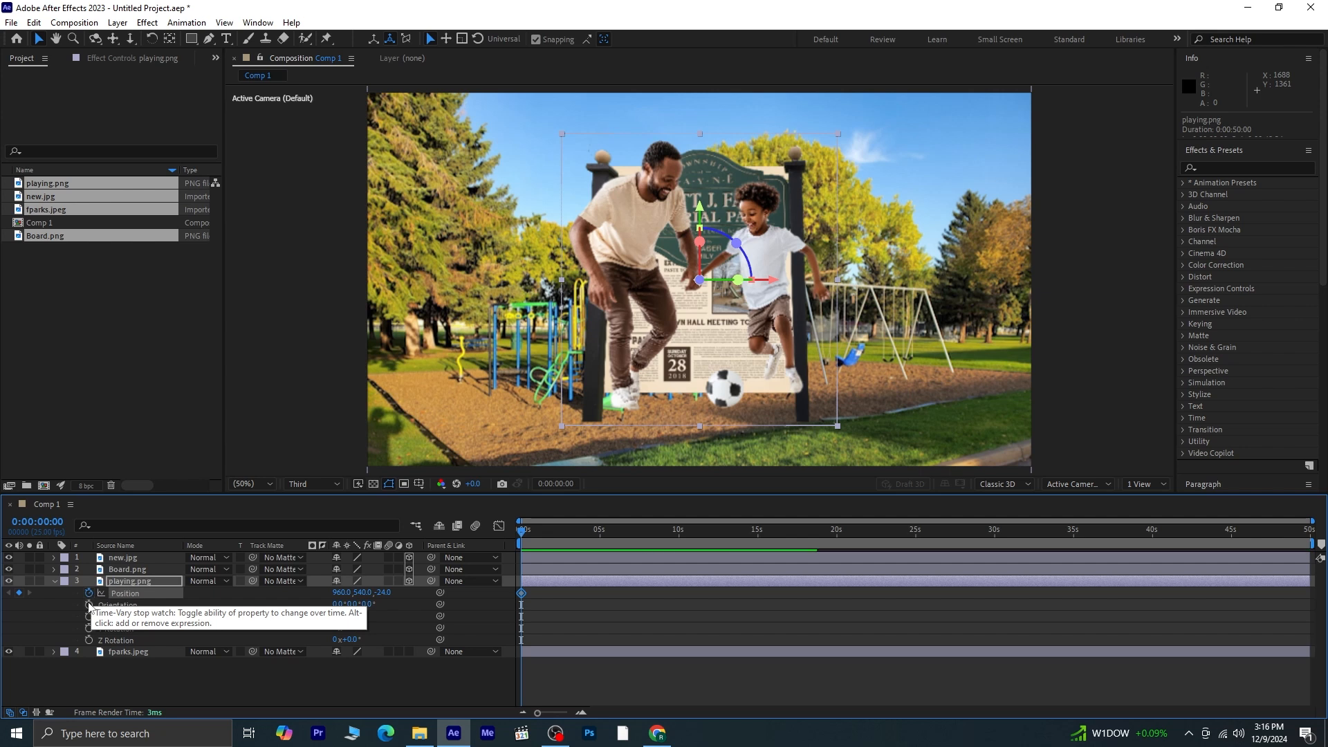
pyautogui.click(90, 604)
pyautogui.press('u')
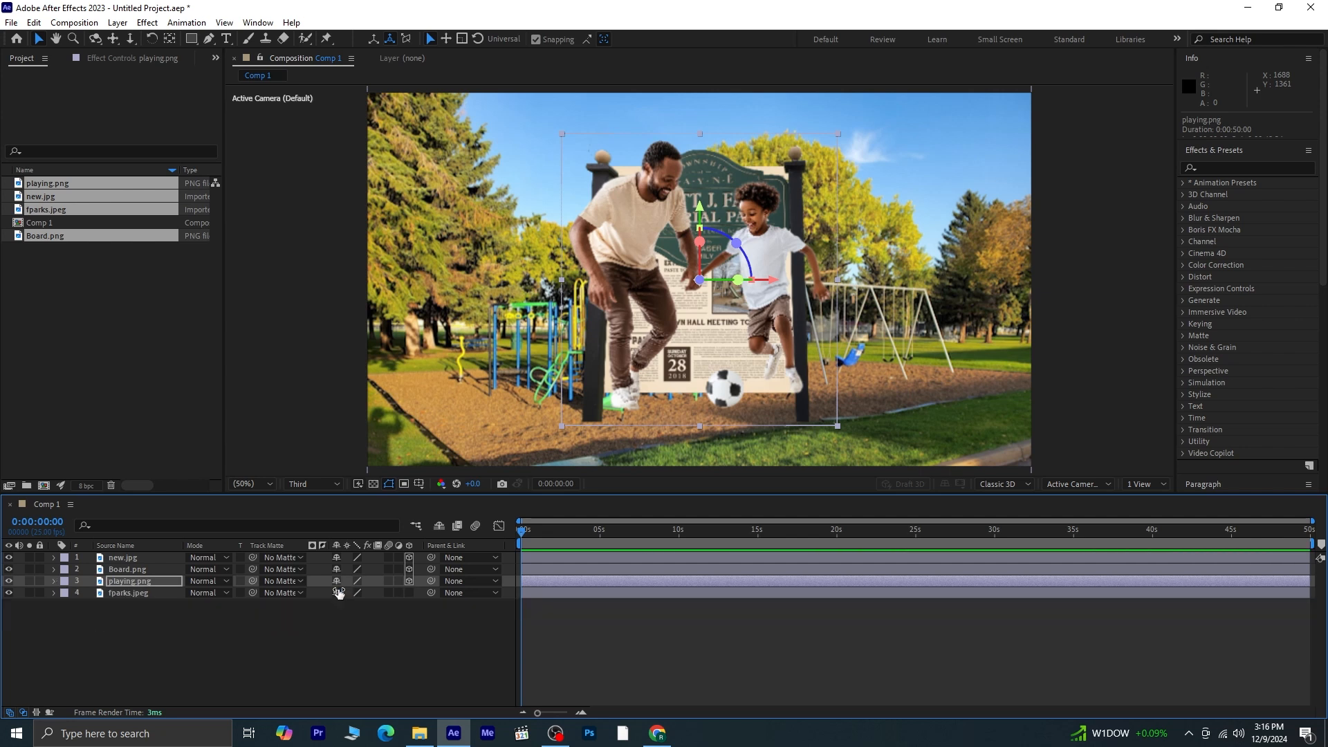
pyautogui.press('u')
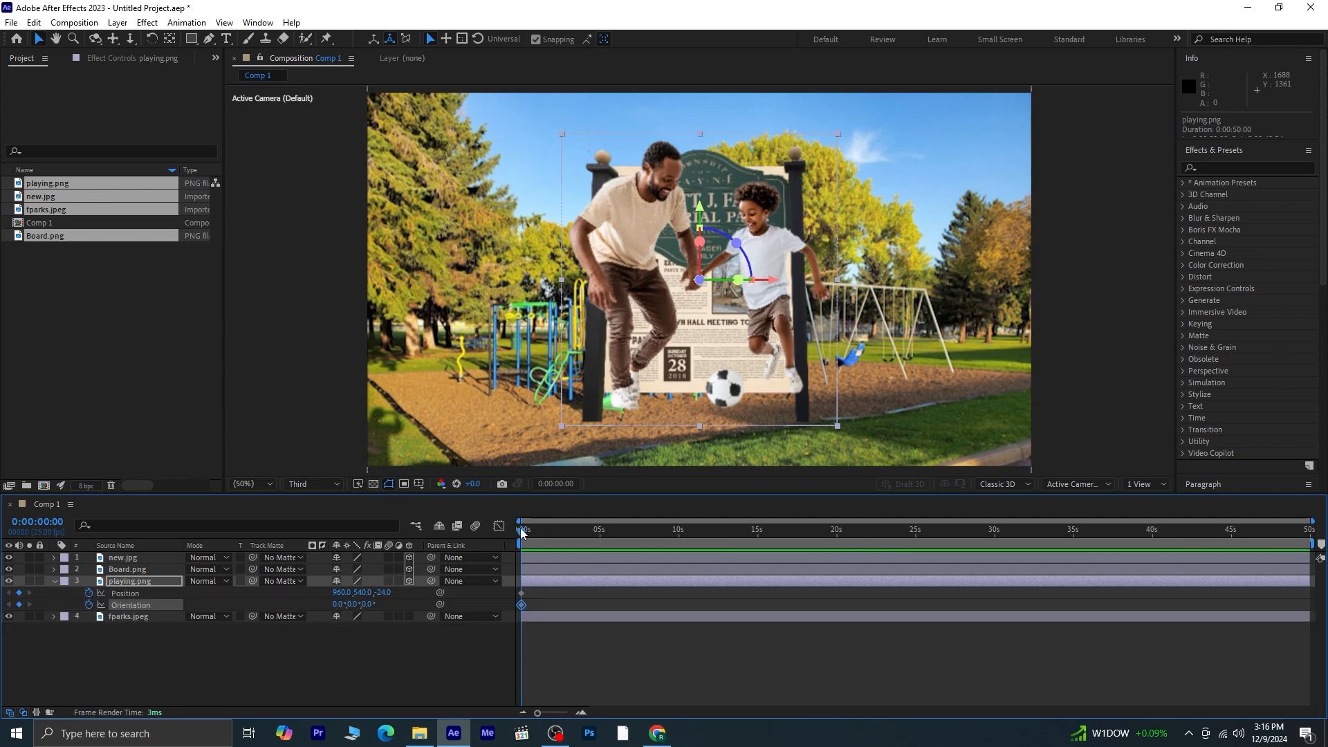
# - Add Position and Orientation keyframes to playing.png at 0:00:01:05, and hide Board.png and new.jpg
pyautogui.press('space')
pyautogui.press('=')
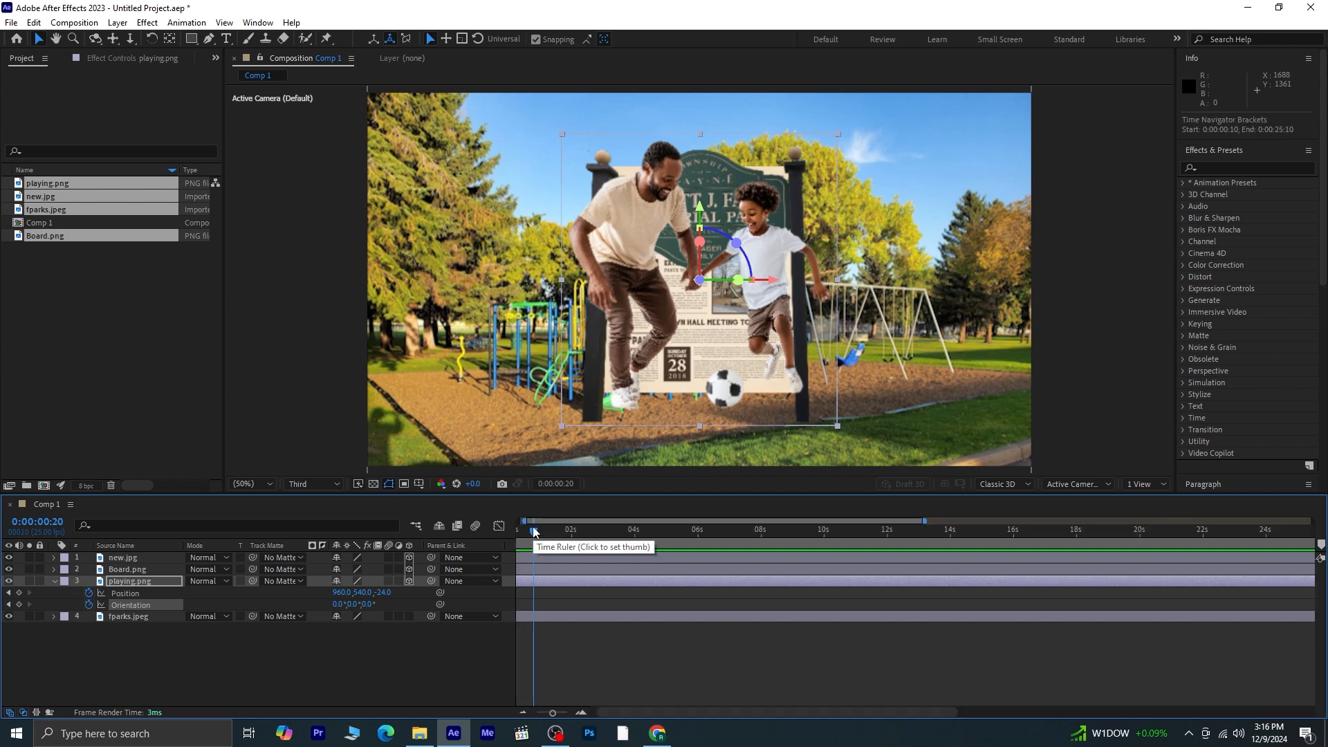
pyautogui.press('space')
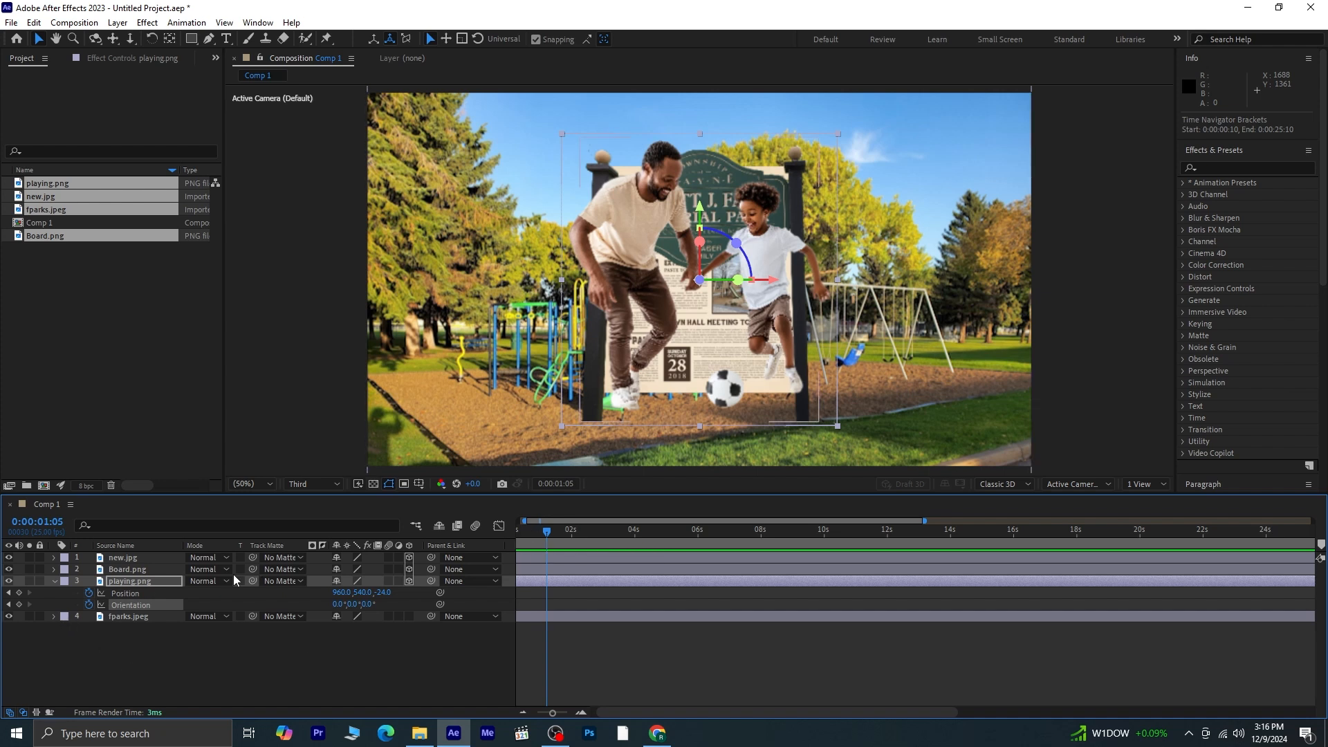
pyautogui.click(18, 593)
pyautogui.click(19, 605)
pyautogui.click(8, 569)
pyautogui.click(9, 557)
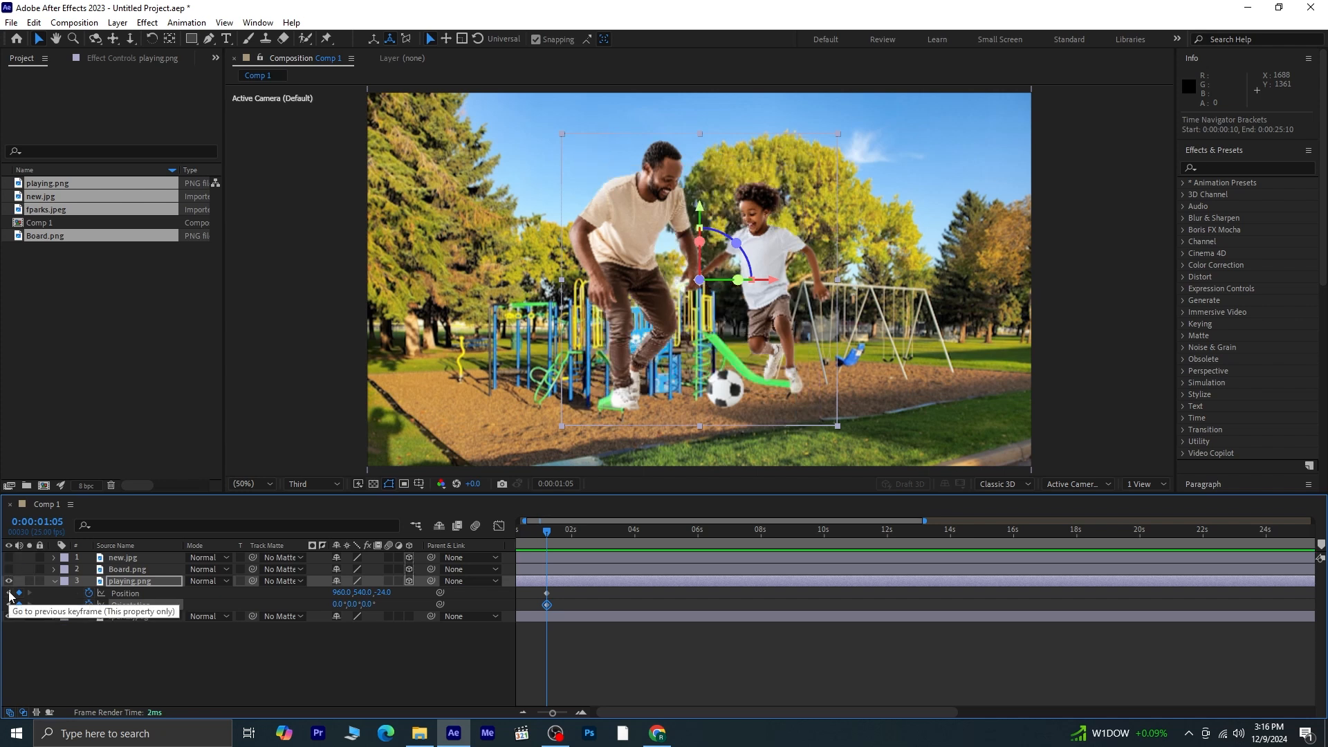
# - At playing.png's first keyframe, set Position to 960, 981, 1173 so the figures start farther back on the grass
pyautogui.click(9, 593)
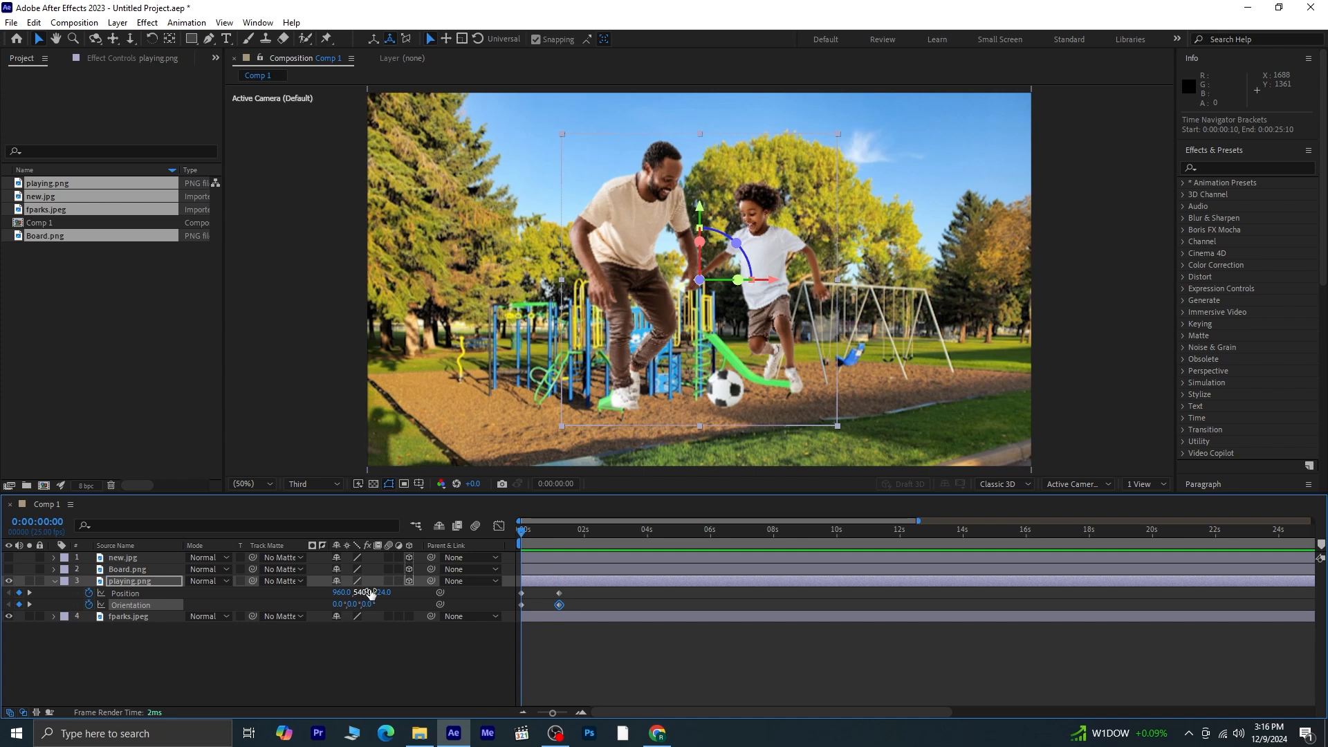
pyautogui.moveTo(384, 594); pyautogui.dragTo(502, 581)
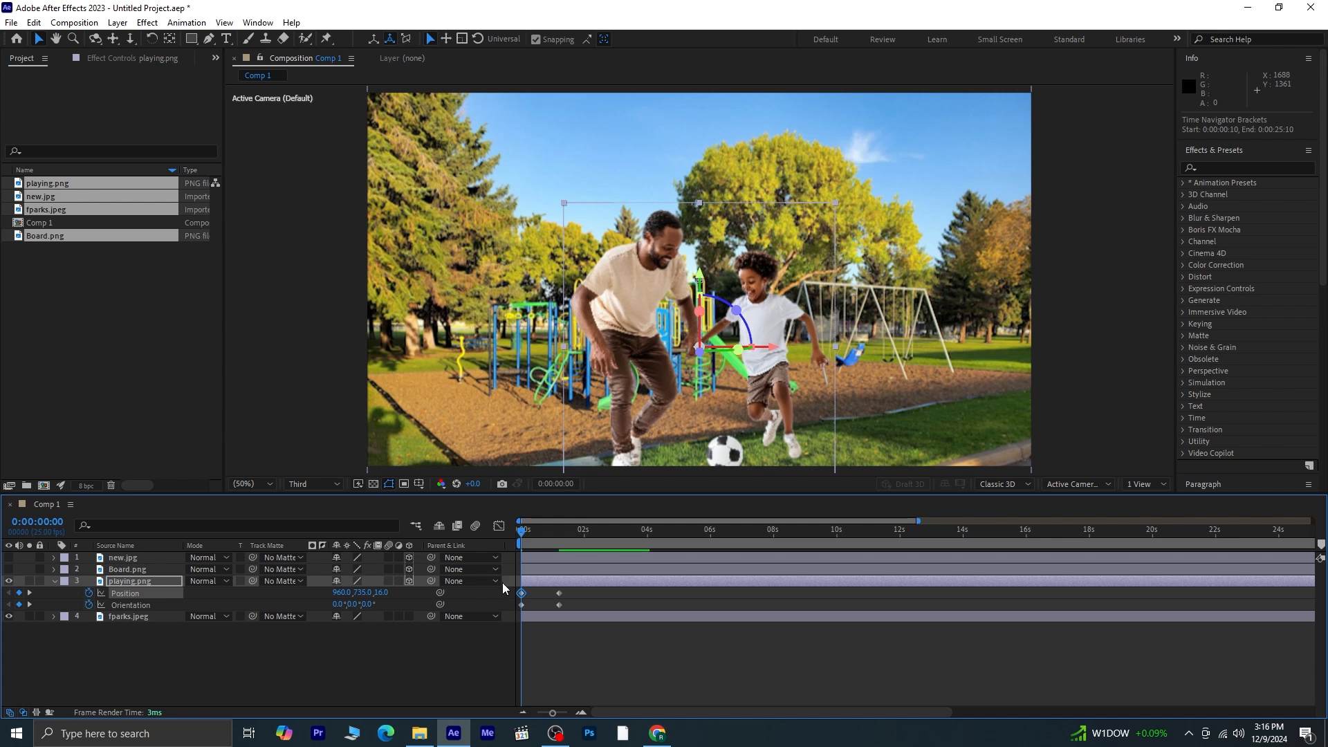
pyautogui.moveTo(359, 593); pyautogui.dragTo(805, 558)
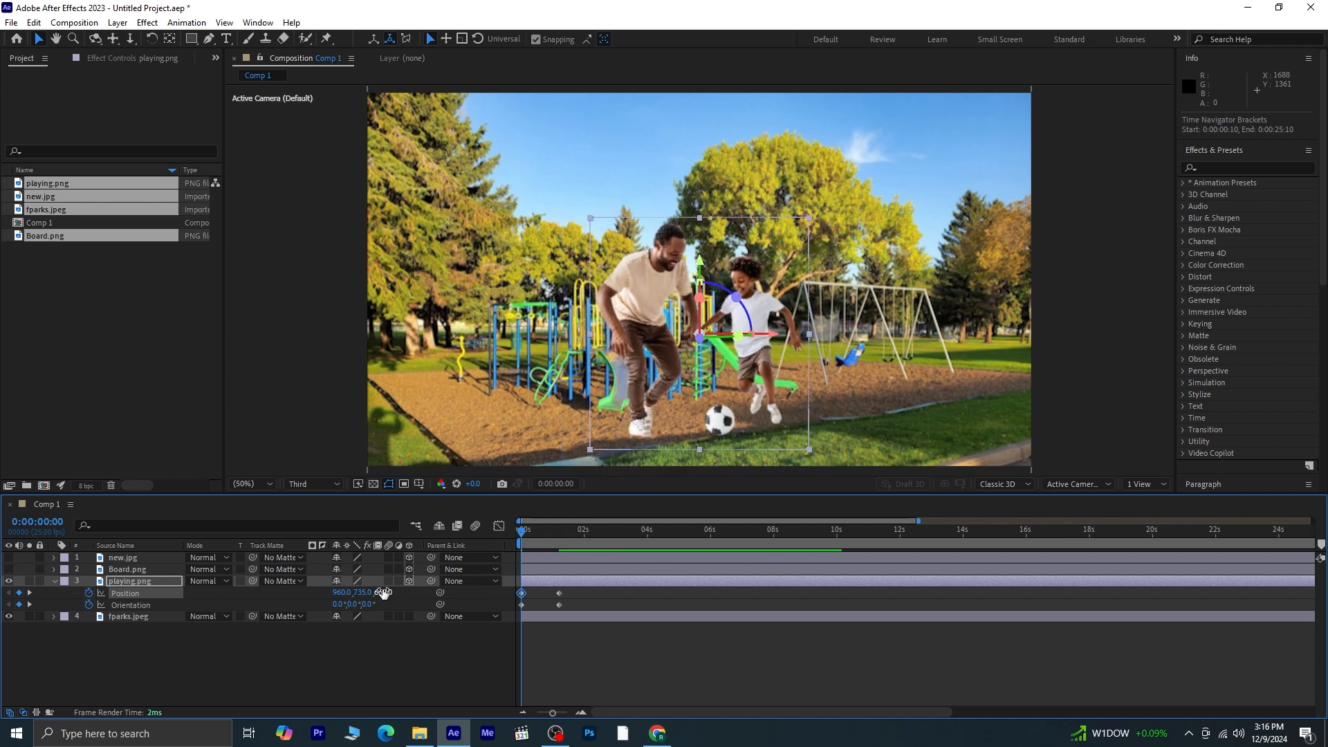
pyautogui.moveTo(367, 593); pyautogui.dragTo(476, 577)
pyautogui.moveTo(387, 597); pyautogui.dragTo(677, 571)
pyautogui.moveTo(358, 590); pyautogui.dragTo(503, 579)
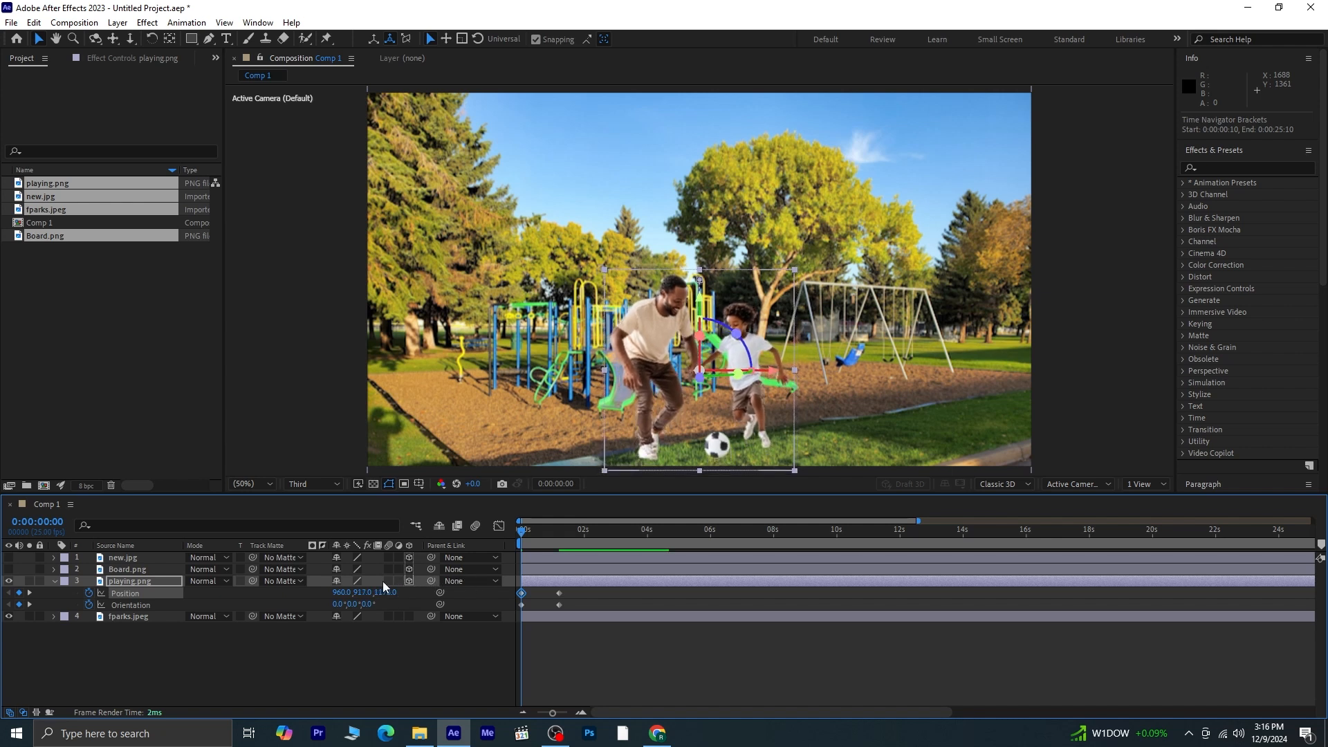
pyautogui.moveTo(364, 593); pyautogui.dragTo(414, 583)
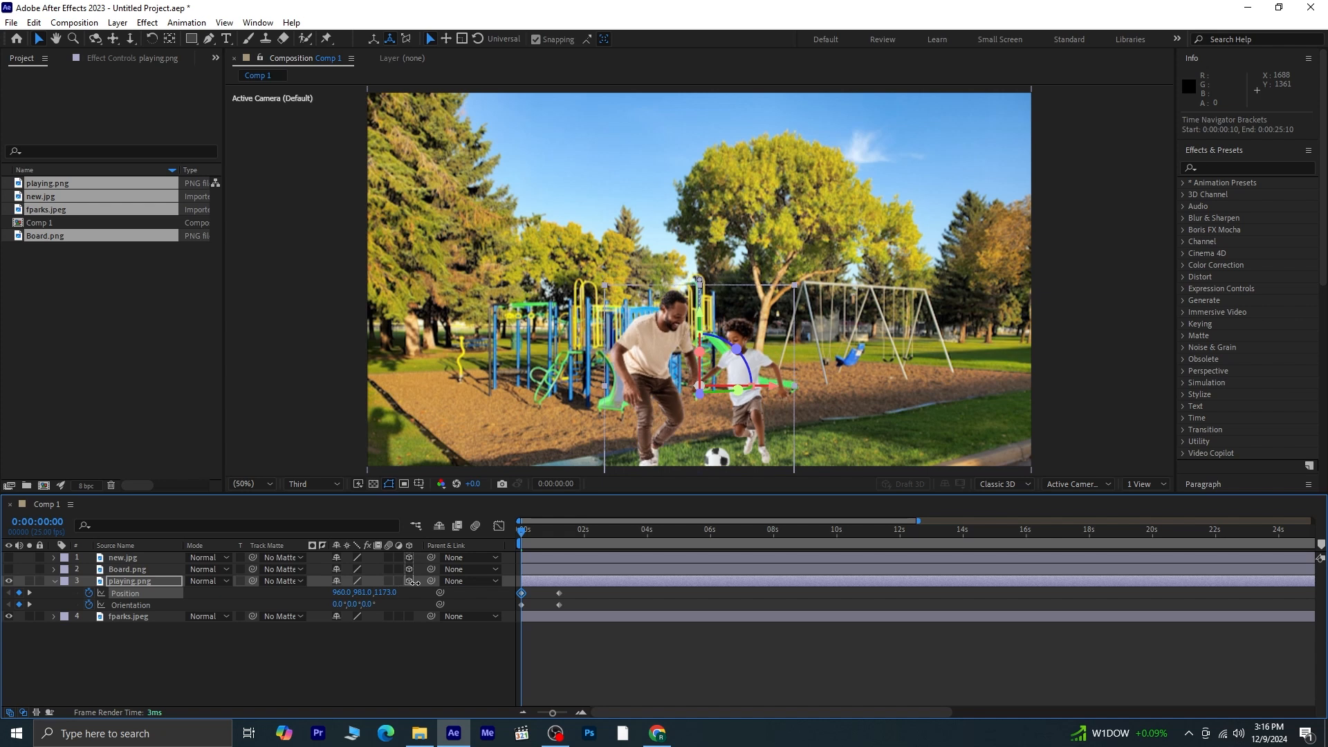
# - At the 0:00:01:05 keyframe, lower playing.png to about Y 718.4 and preview the movement from the start
pyautogui.click(29, 592)
pyautogui.moveTo(703, 199); pyautogui.dragTo(698, 274)
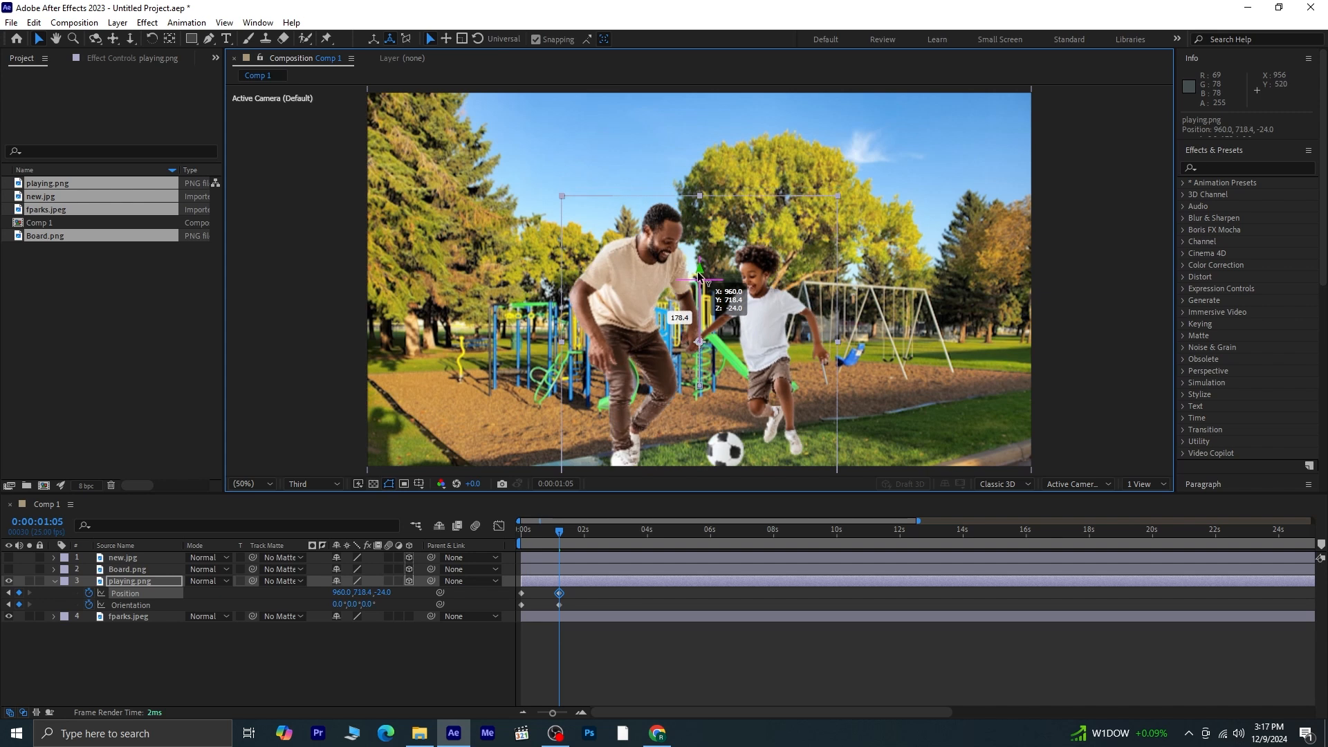
pyautogui.moveTo(563, 534); pyautogui.dragTo(524, 541)
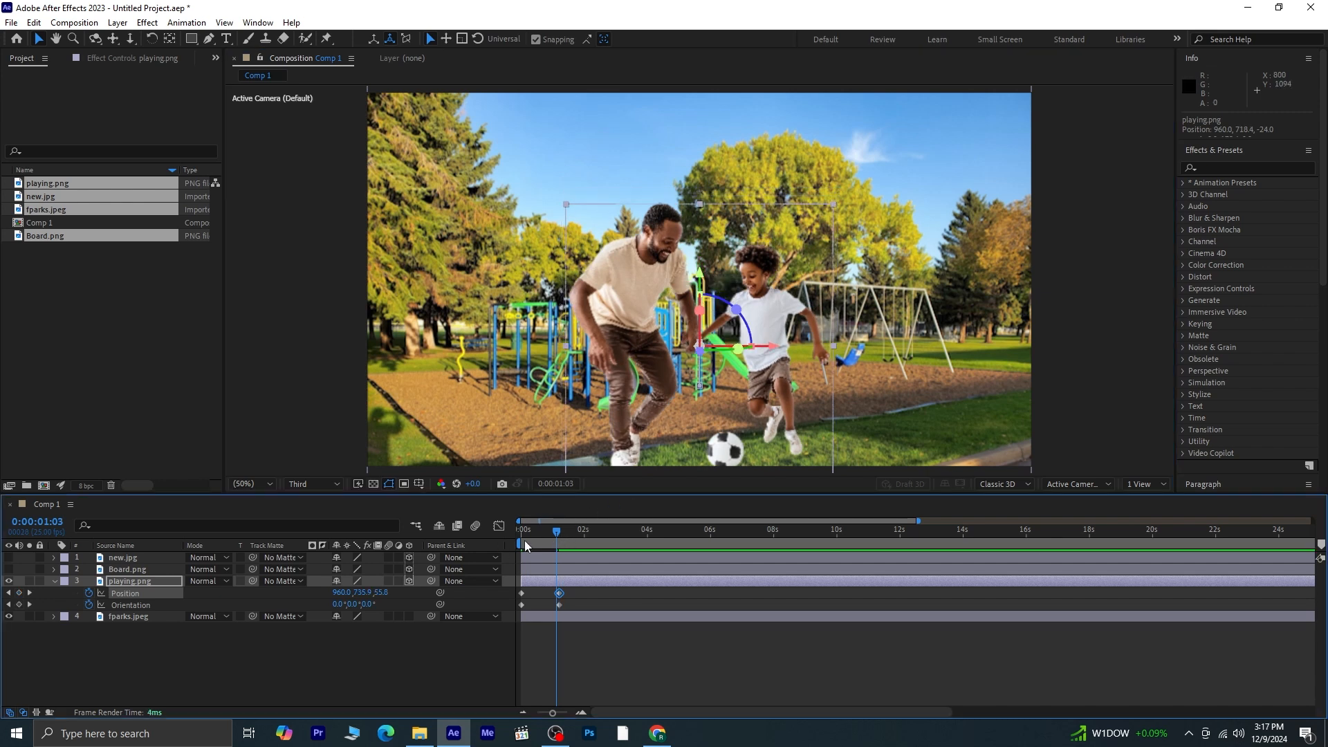
pyautogui.press('space')
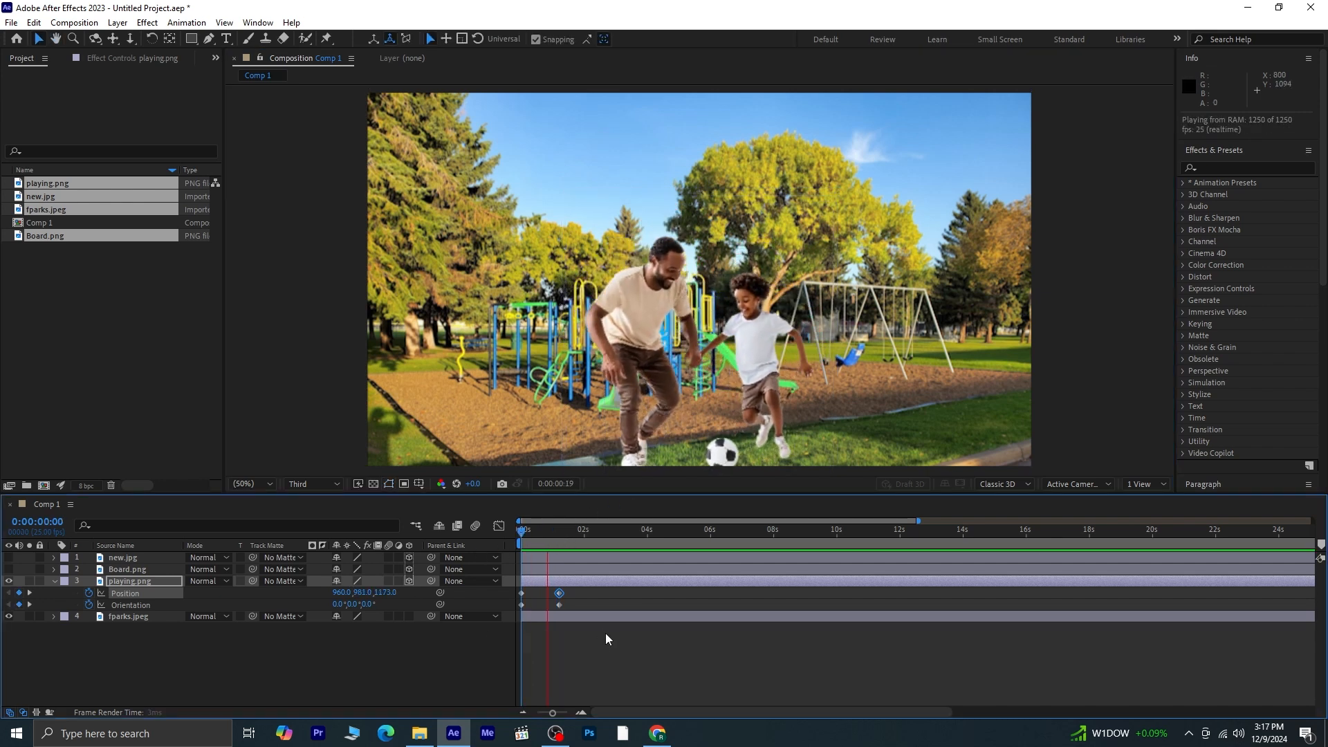
pyautogui.press('space')
# - Apply Easy Ease to all of playing.png's Position and Orientation keyframes and return to the start of the composition
pyautogui.moveTo(590, 591); pyautogui.dragTo(502, 616)
pyautogui.press('F9')
pyautogui.moveTo(579, 530); pyautogui.dragTo(520, 531)
# - In the graph editor, lengthen the starting keyframes' outgoing influence so the speed peaks late, and preview the motion
pyautogui.click(499, 527)
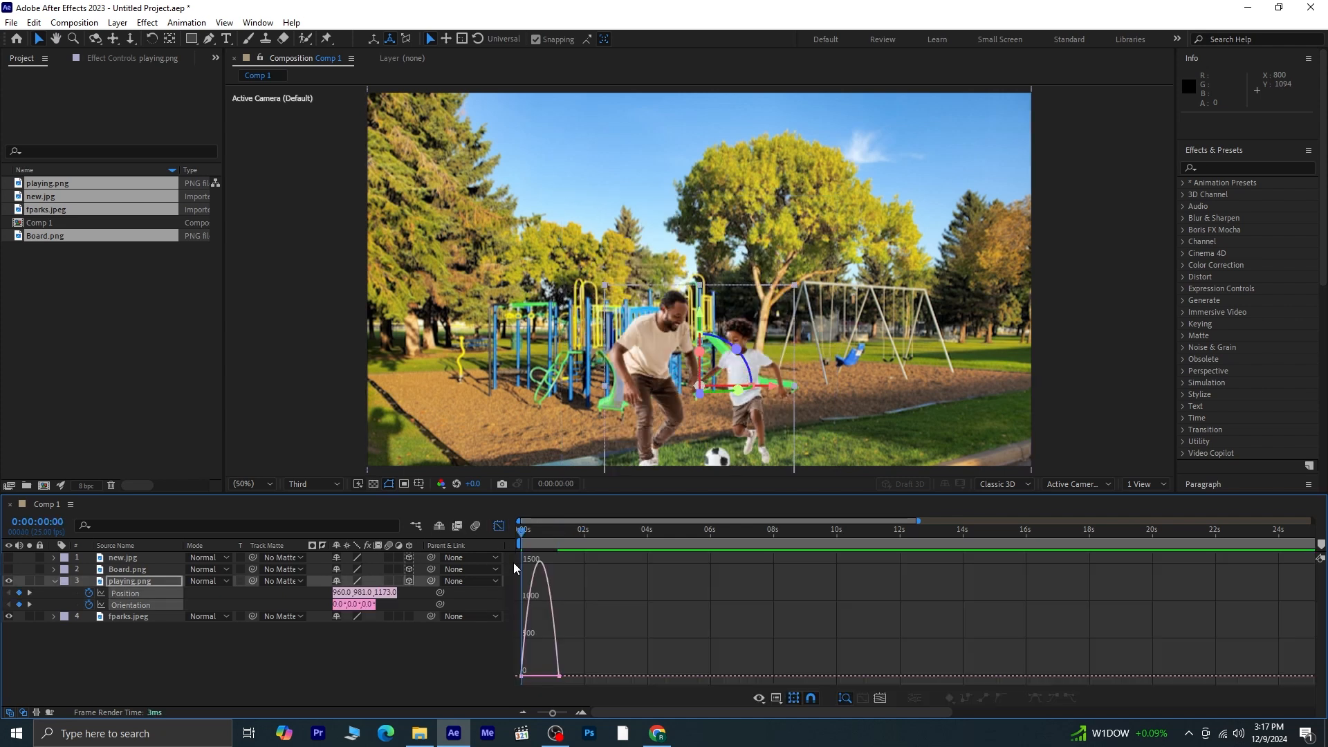
pyautogui.press('=')
pyautogui.press('=')
pyautogui.press('=')
pyautogui.moveTo(554, 654); pyautogui.dragTo(495, 685)
pyautogui.moveTo(571, 671); pyautogui.dragTo(656, 671)
pyautogui.press('space')
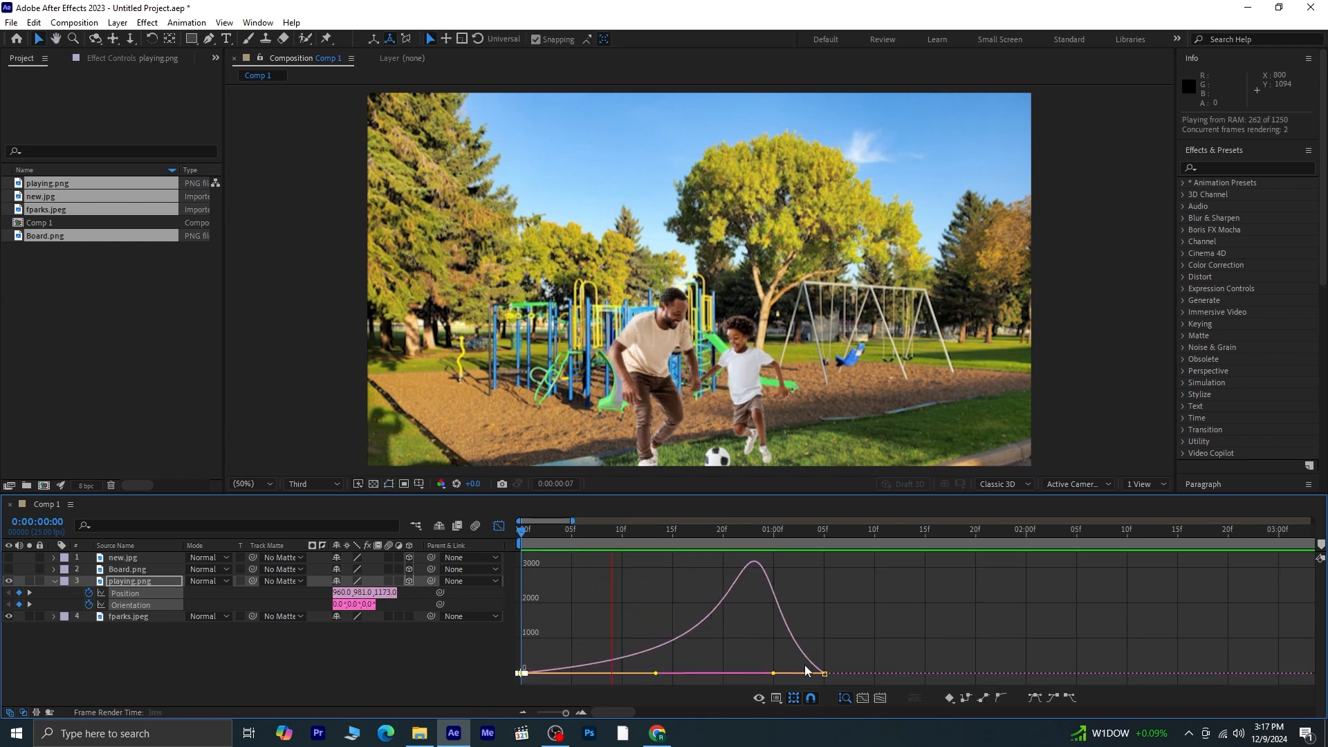
pyautogui.press('space')
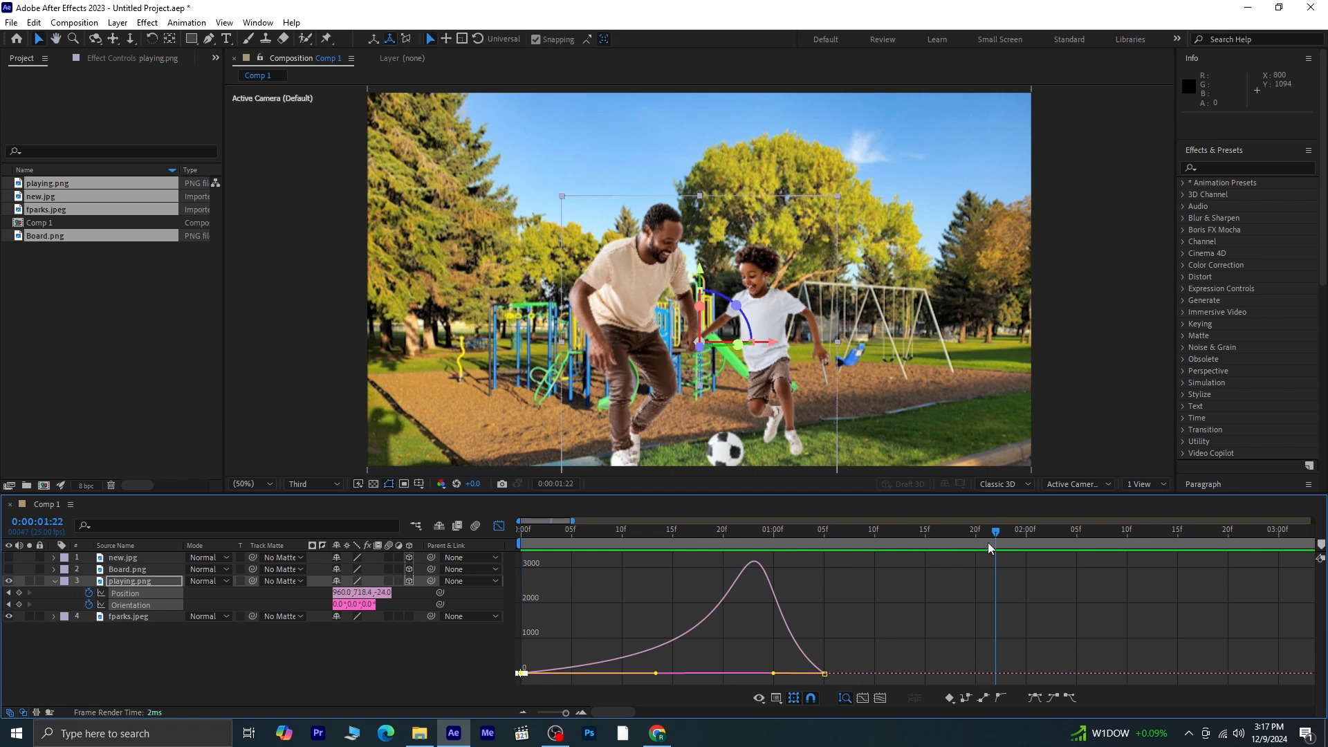
# - Extend the starting keyframes' outgoing influence slightly to about frame 15 for a sharper speed peak, and replay the animation
pyautogui.press('Home')
pyautogui.moveTo(655, 673); pyautogui.dragTo(671, 674)
pyautogui.press('space')
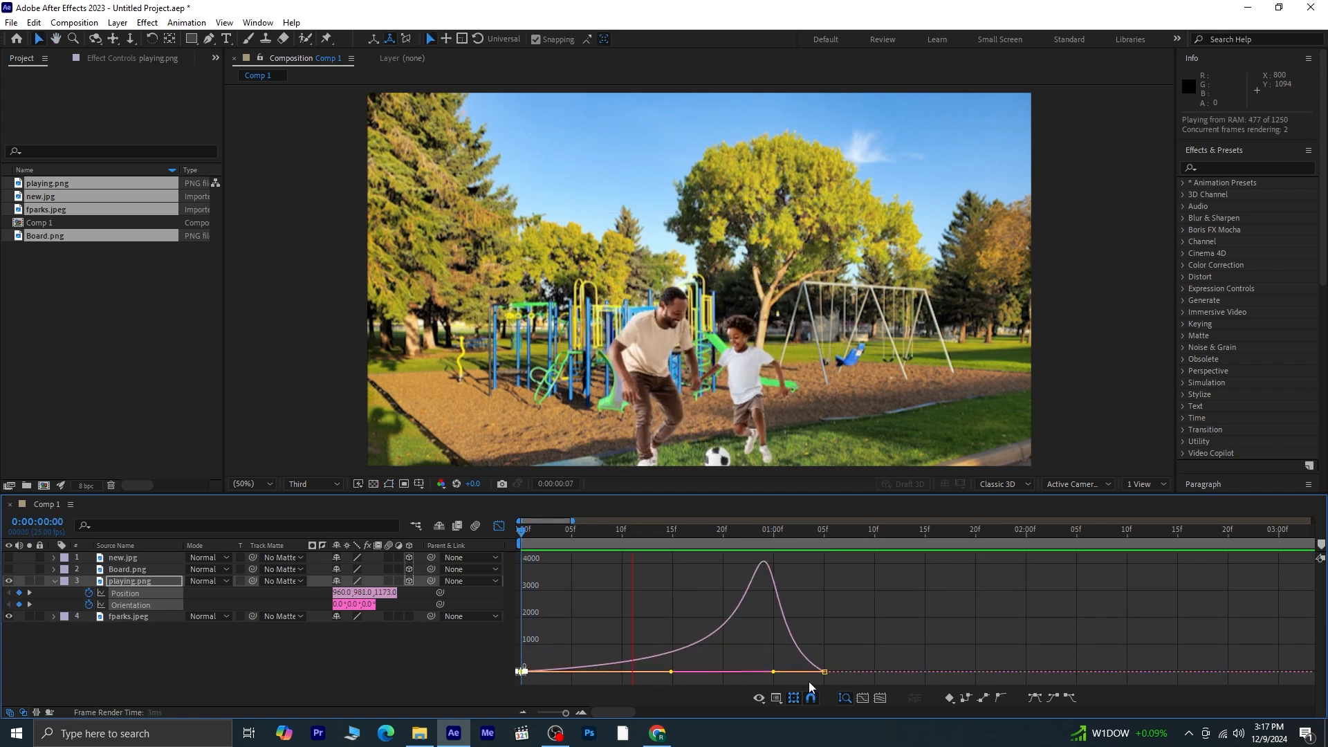
pyautogui.press('space')
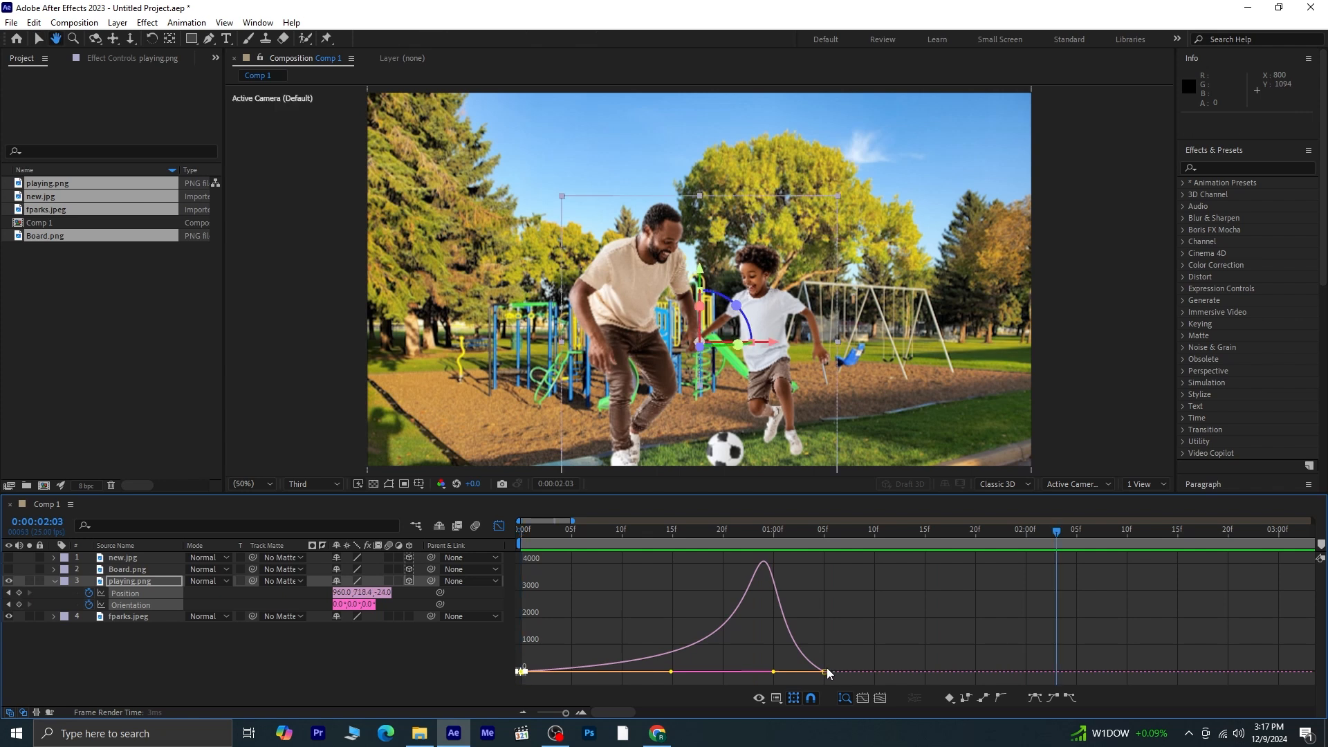
# - Leave the graph editor, move playing.png's ending Position and Orientation keyframes to 0:00:01:09, and preview the result
pyautogui.click(498, 526)
pyautogui.moveTo(920, 532); pyautogui.dragTo(3, 536)
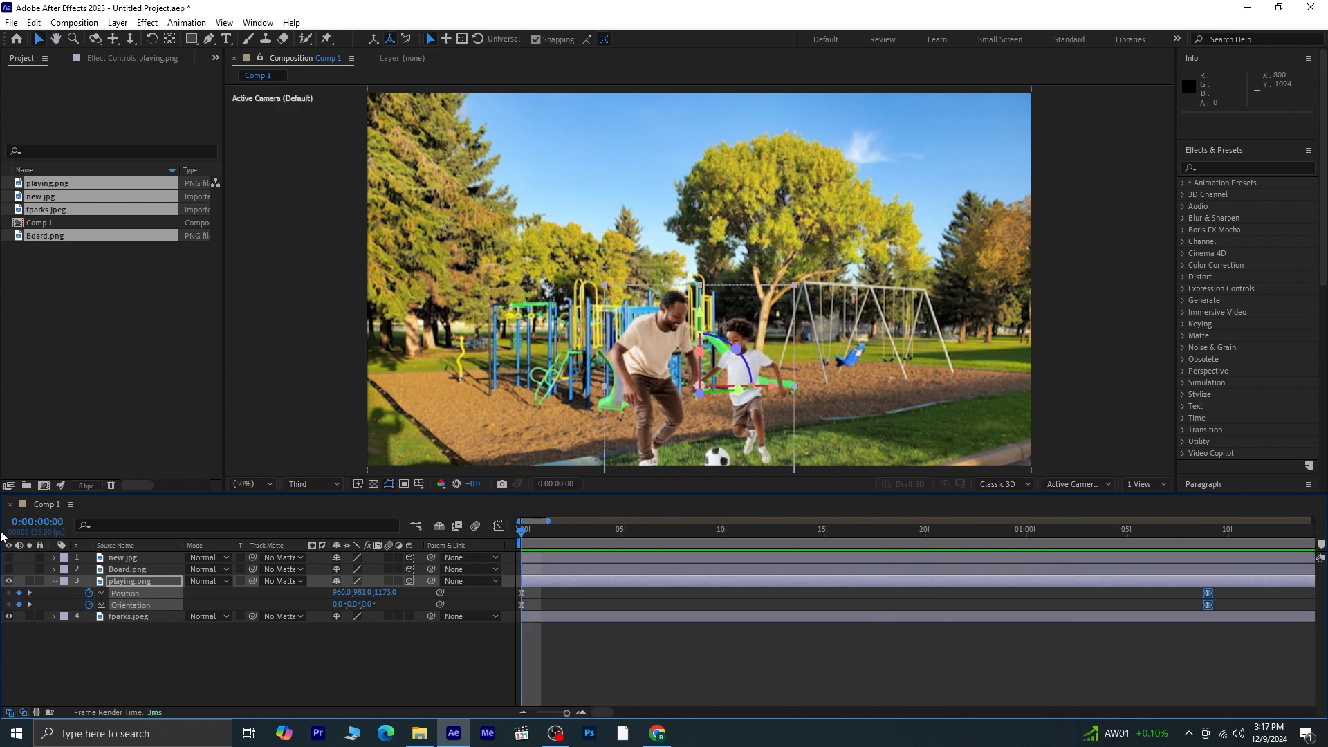
pyautogui.scroll(-4, 648, 644)
pyautogui.press('space')
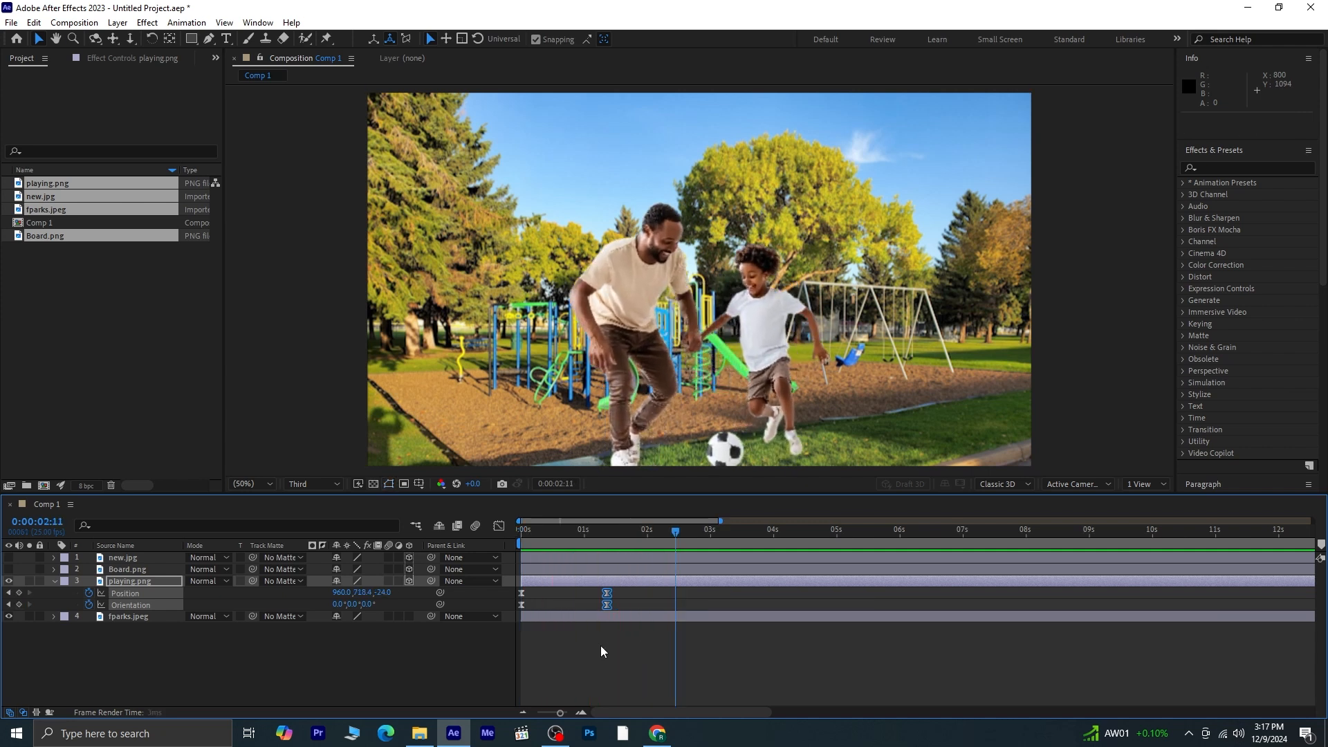
pyautogui.press('space')
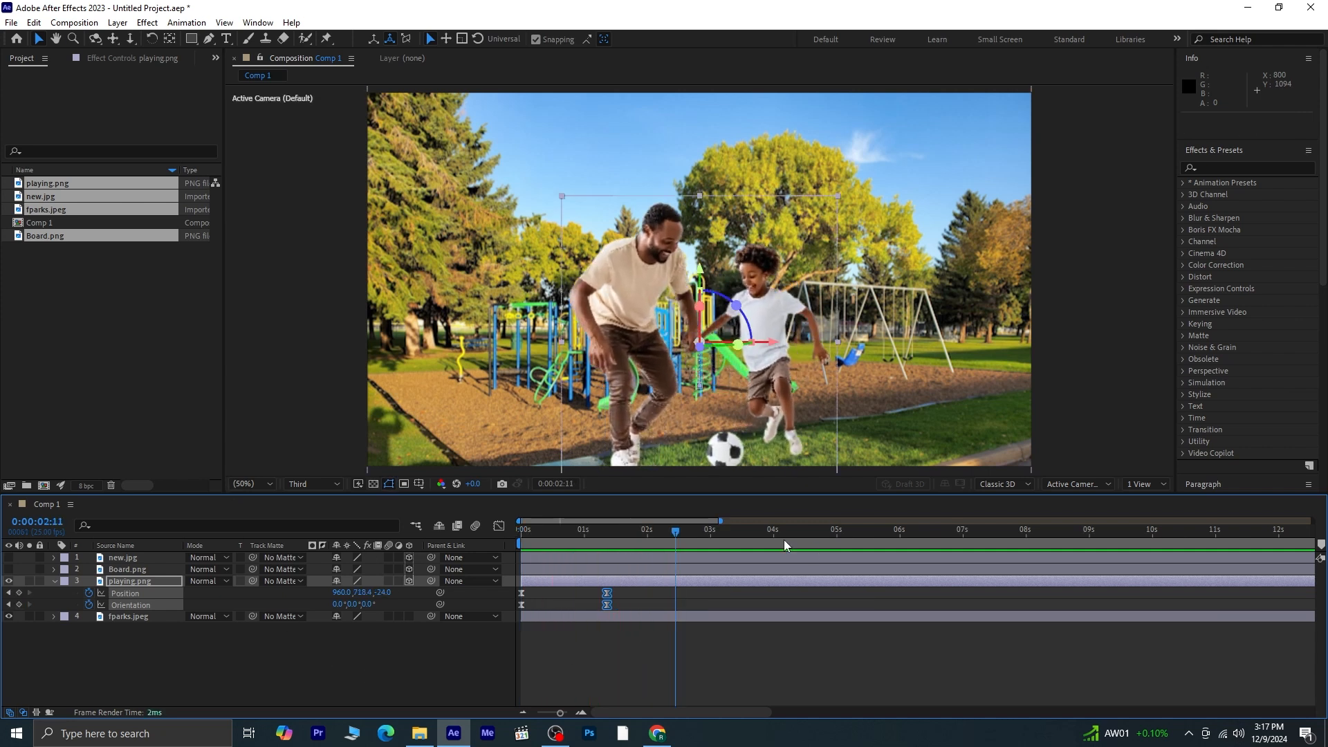
# - Make Board.png visible and start Position and Scale keyframes on it at 0:00:01:09
pyautogui.moveTo(594, 539); pyautogui.dragTo(604, 550)
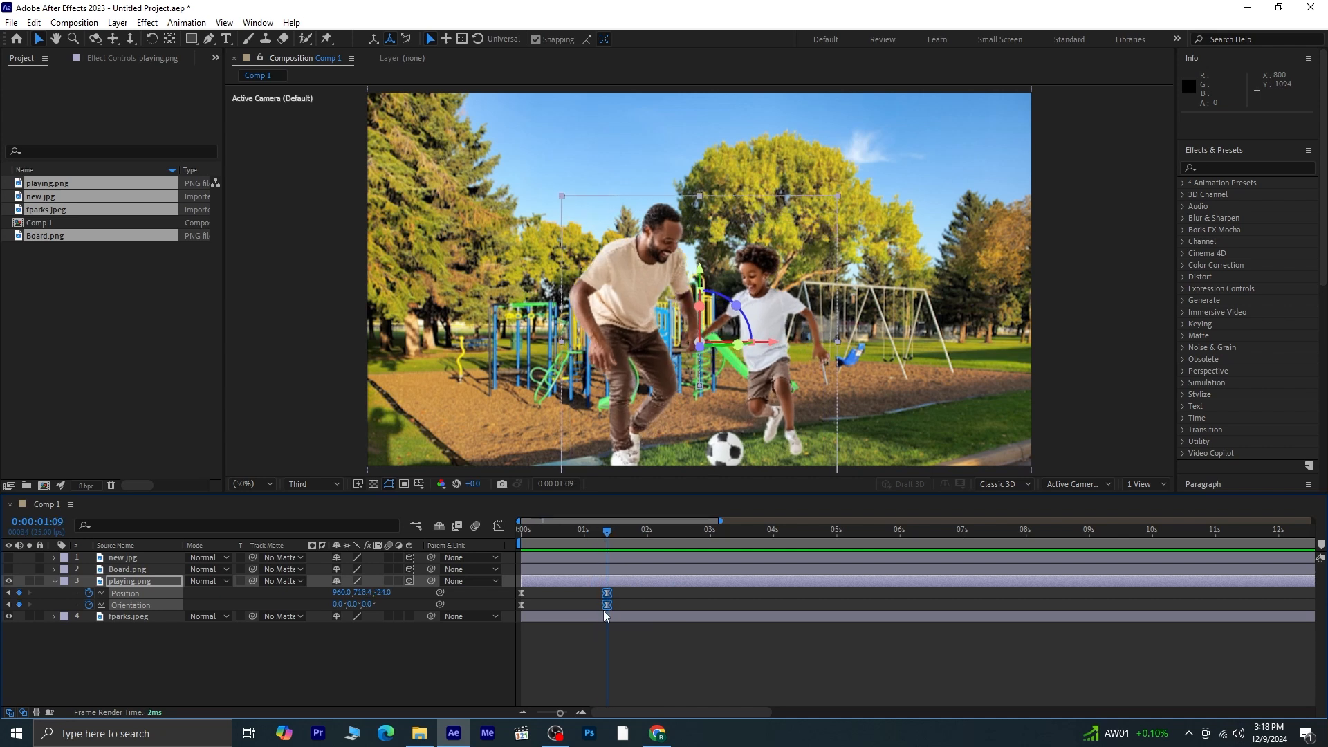
pyautogui.click(9, 570)
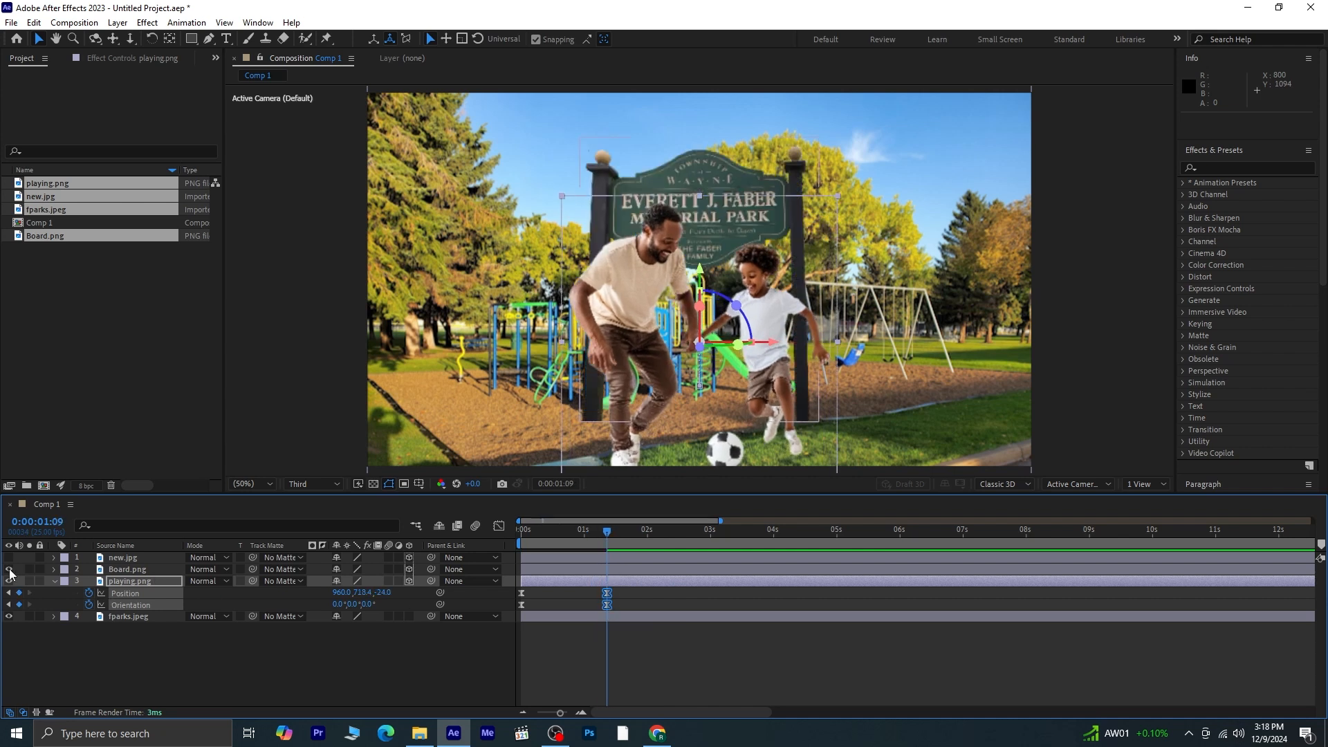
pyautogui.click(120, 570)
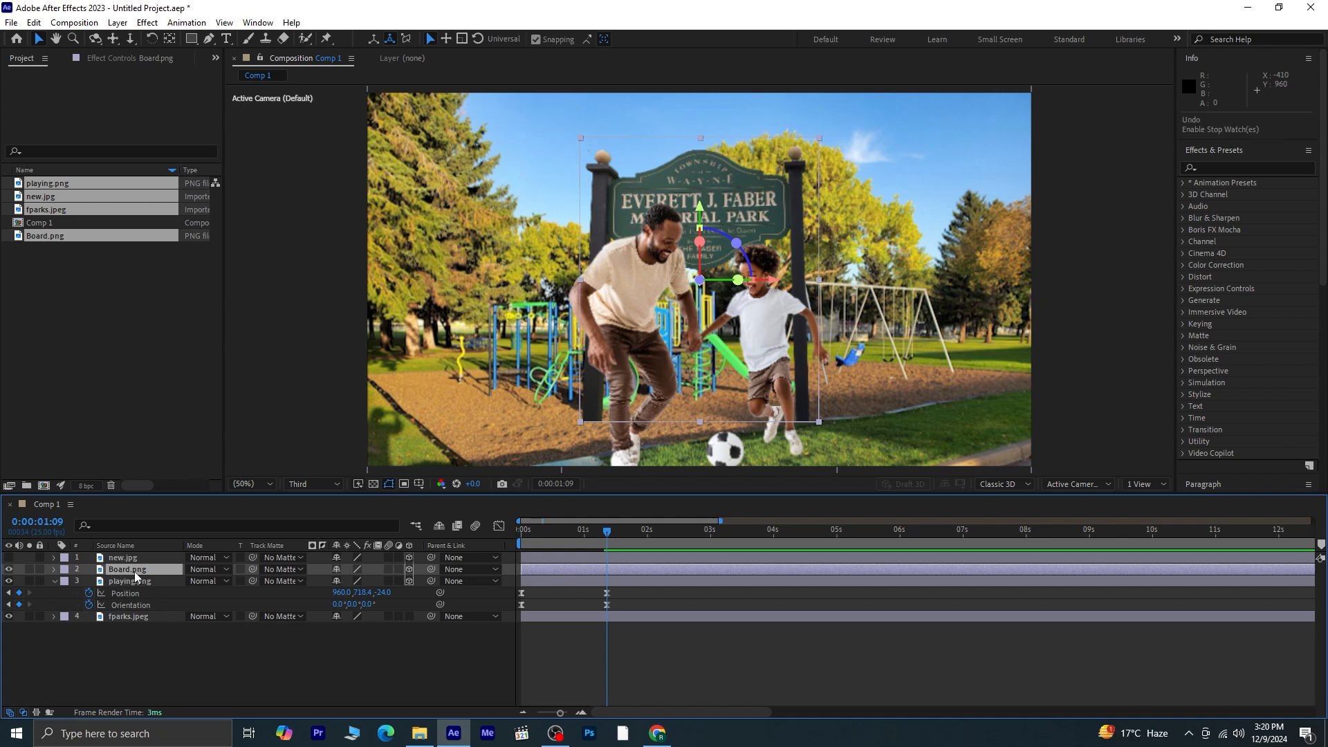
pyautogui.press('s')
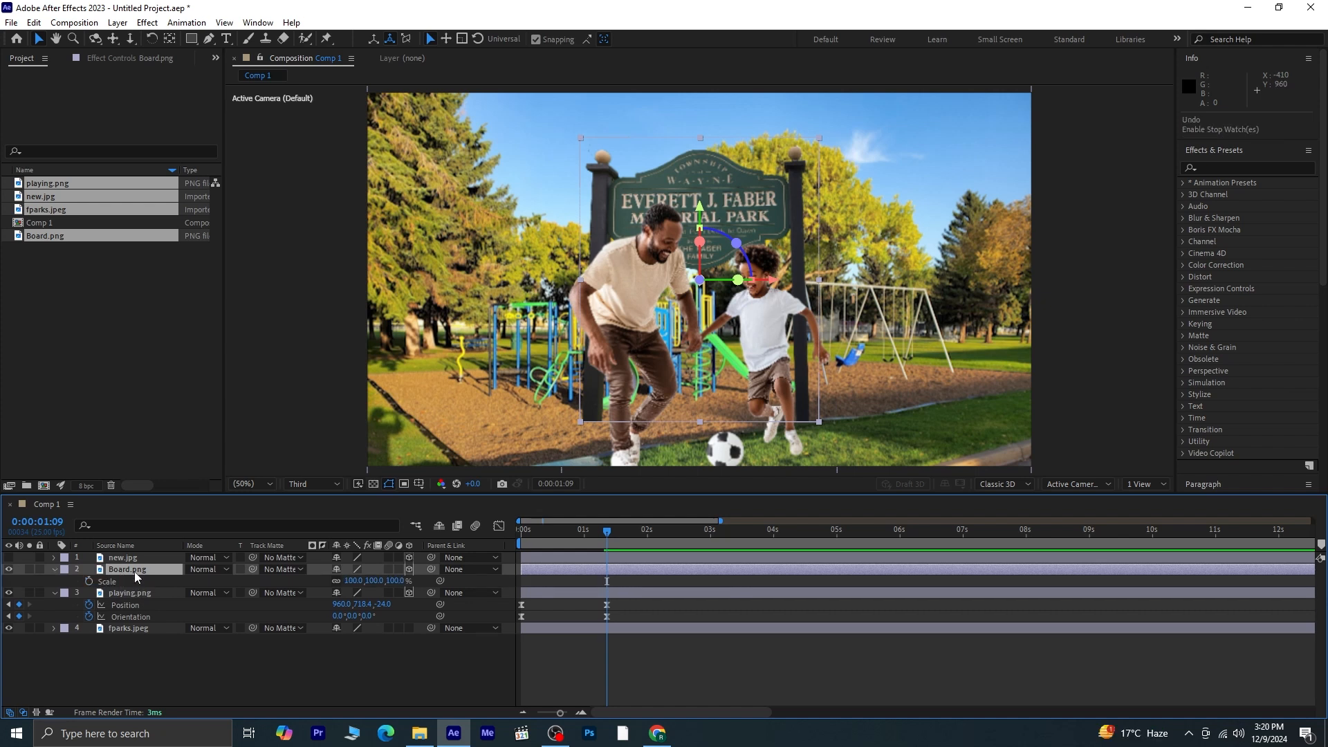
pyautogui.hotkey('shift', 'p')
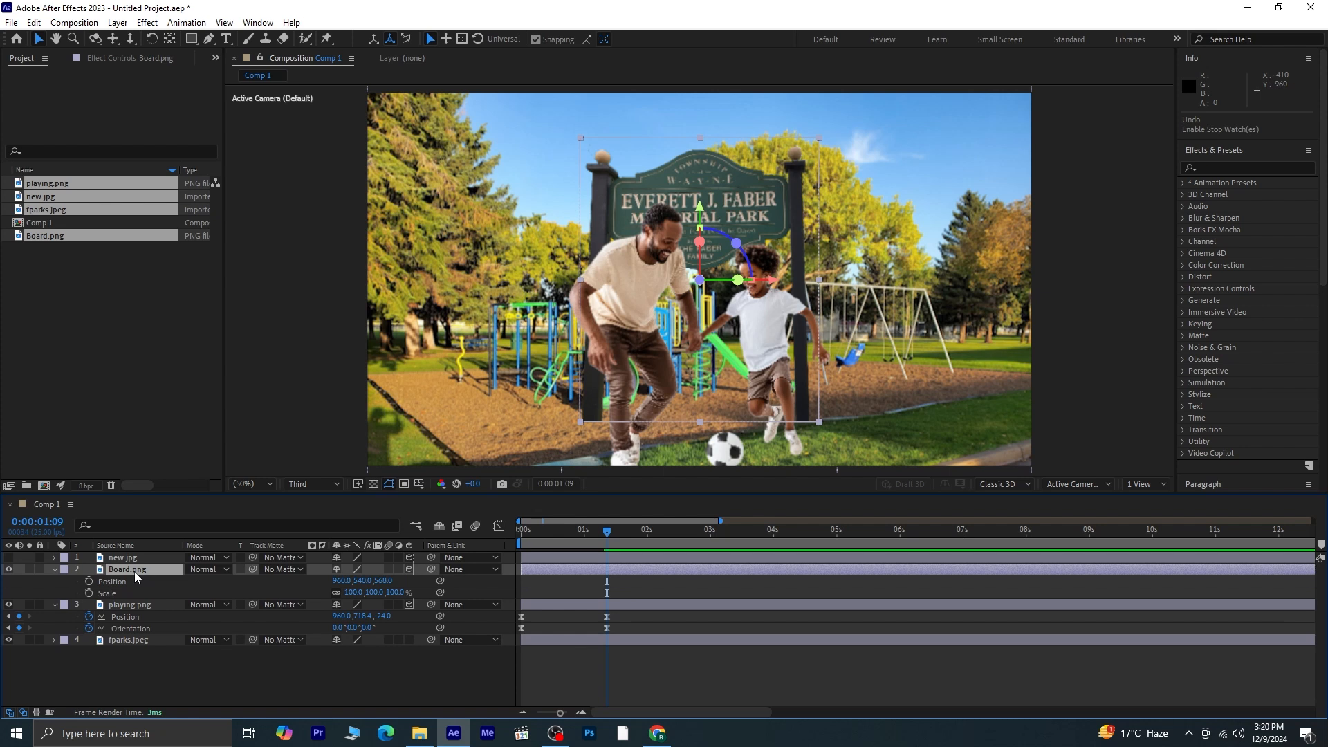
pyautogui.click(89, 581)
pyautogui.click(89, 593)
# - Add Position and Scale keyframes to Board.png at 0:00:02:14
pyautogui.hotkey('shift', 'pagedown')
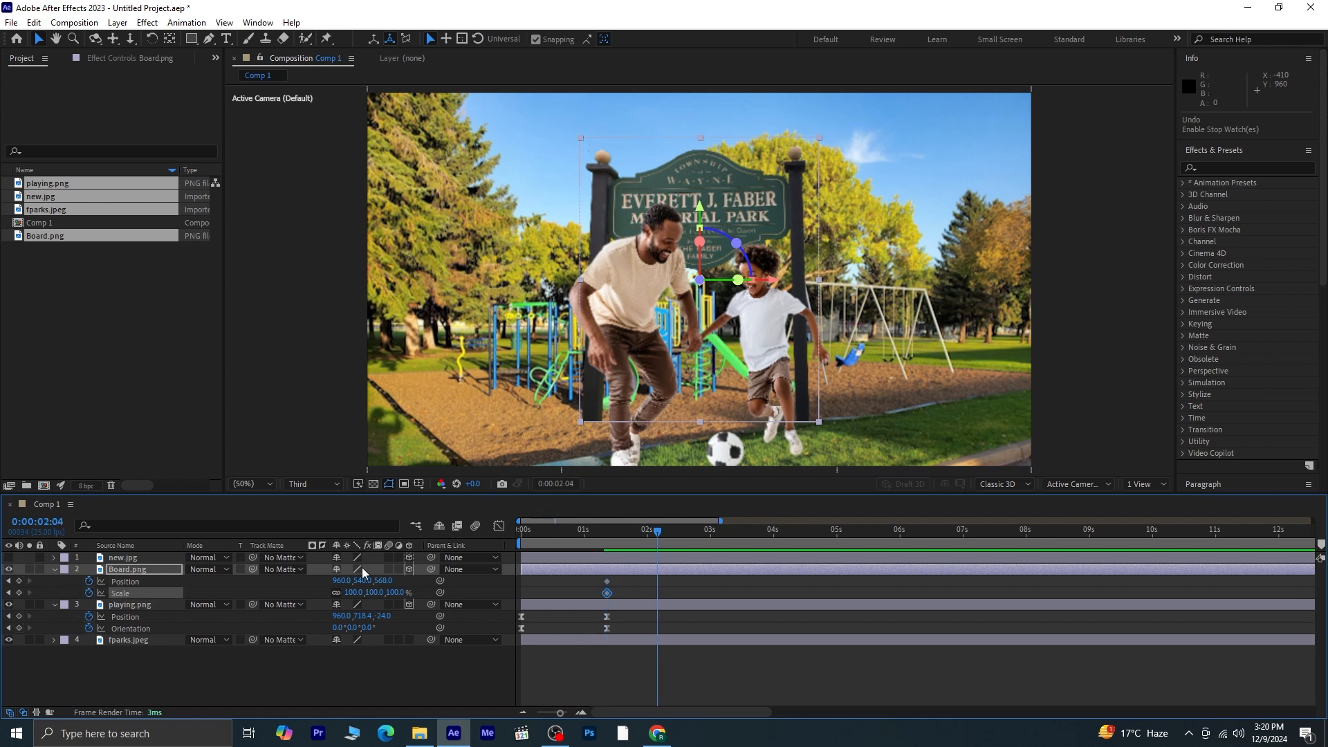
pyautogui.click(18, 581)
pyautogui.click(19, 593)
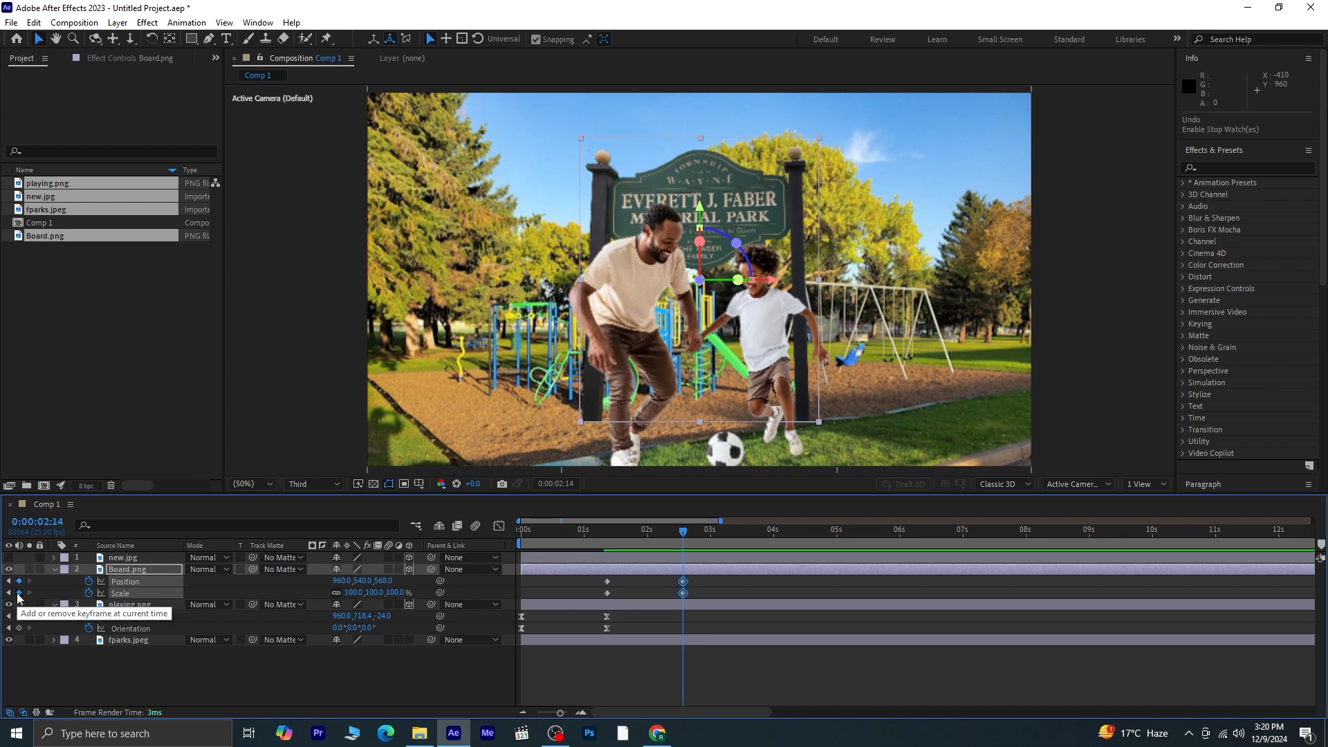
# - At Board.png's starting keyframes, enlarge its Scale to 330% and raise it to a Y position of about -265.4
pyautogui.click(8, 593)
pyautogui.scroll(-1, 690, 307)
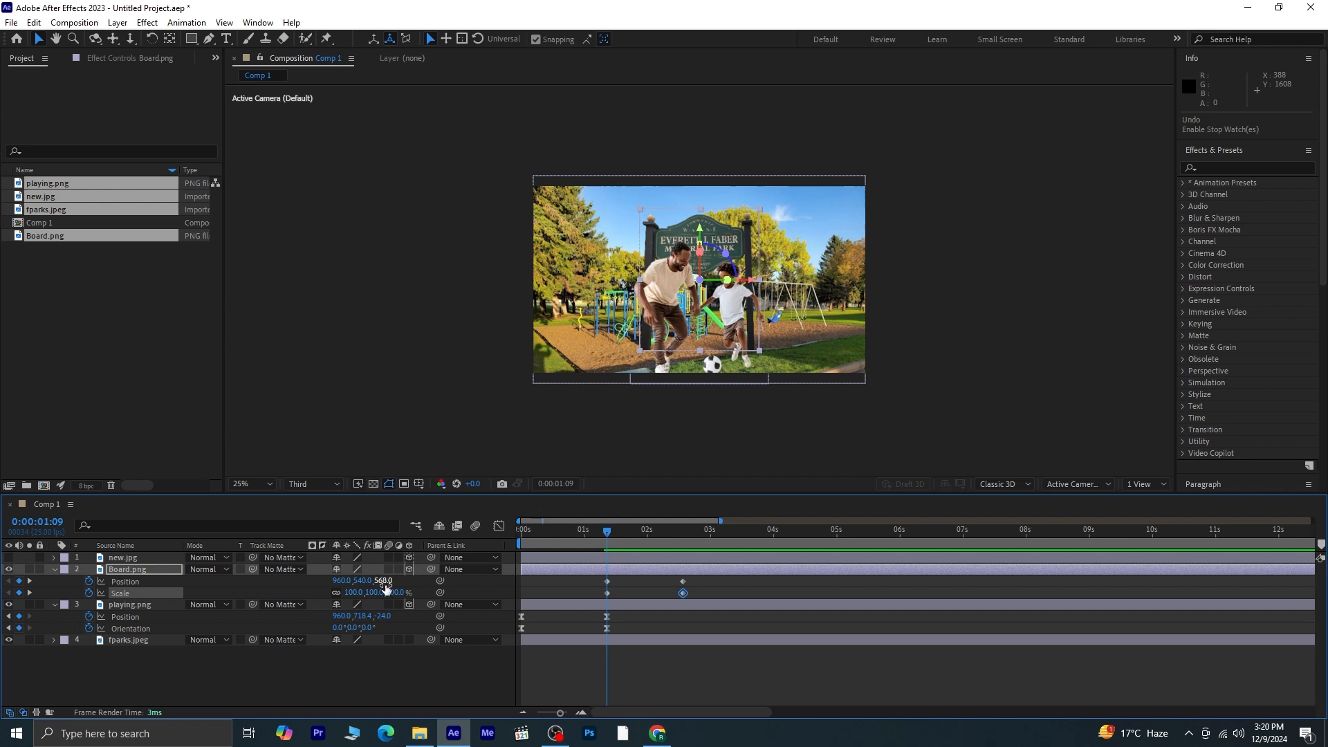
pyautogui.moveTo(390, 595); pyautogui.dragTo(523, 567)
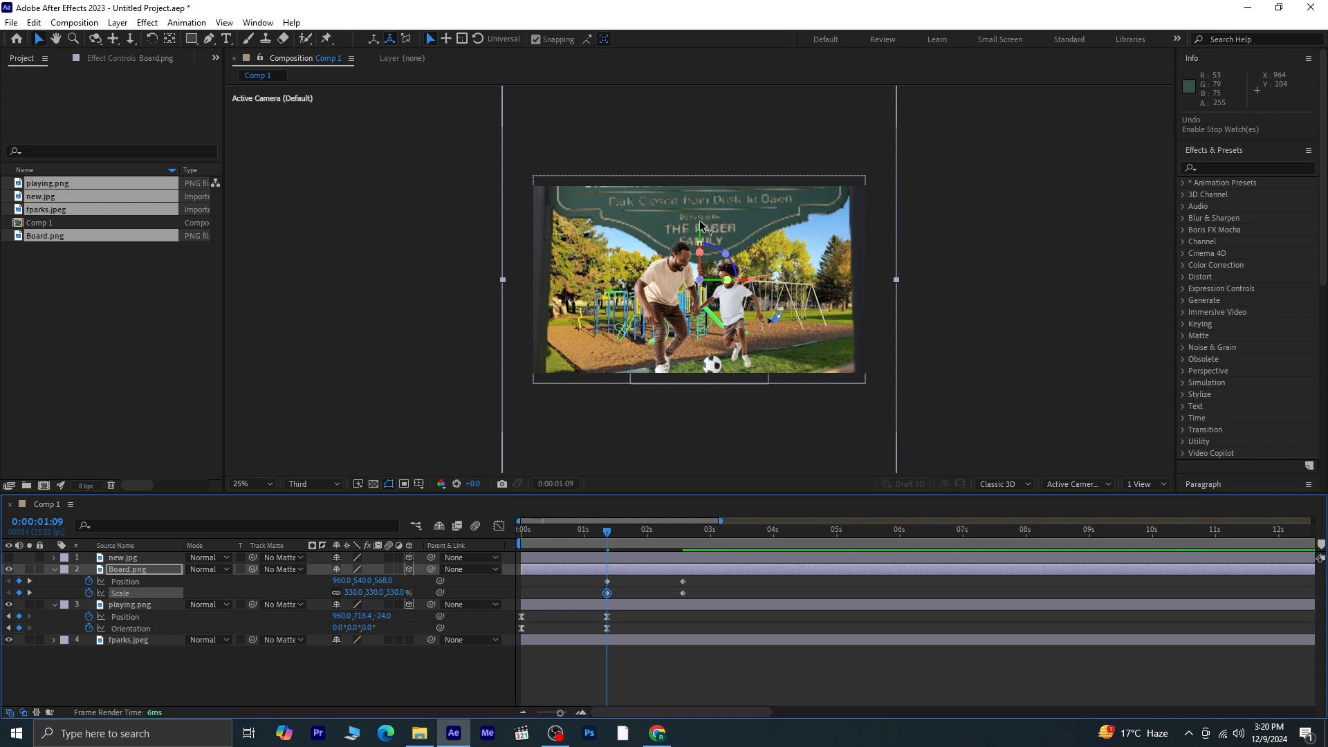
pyautogui.moveTo(700, 228); pyautogui.dragTo(688, 112)
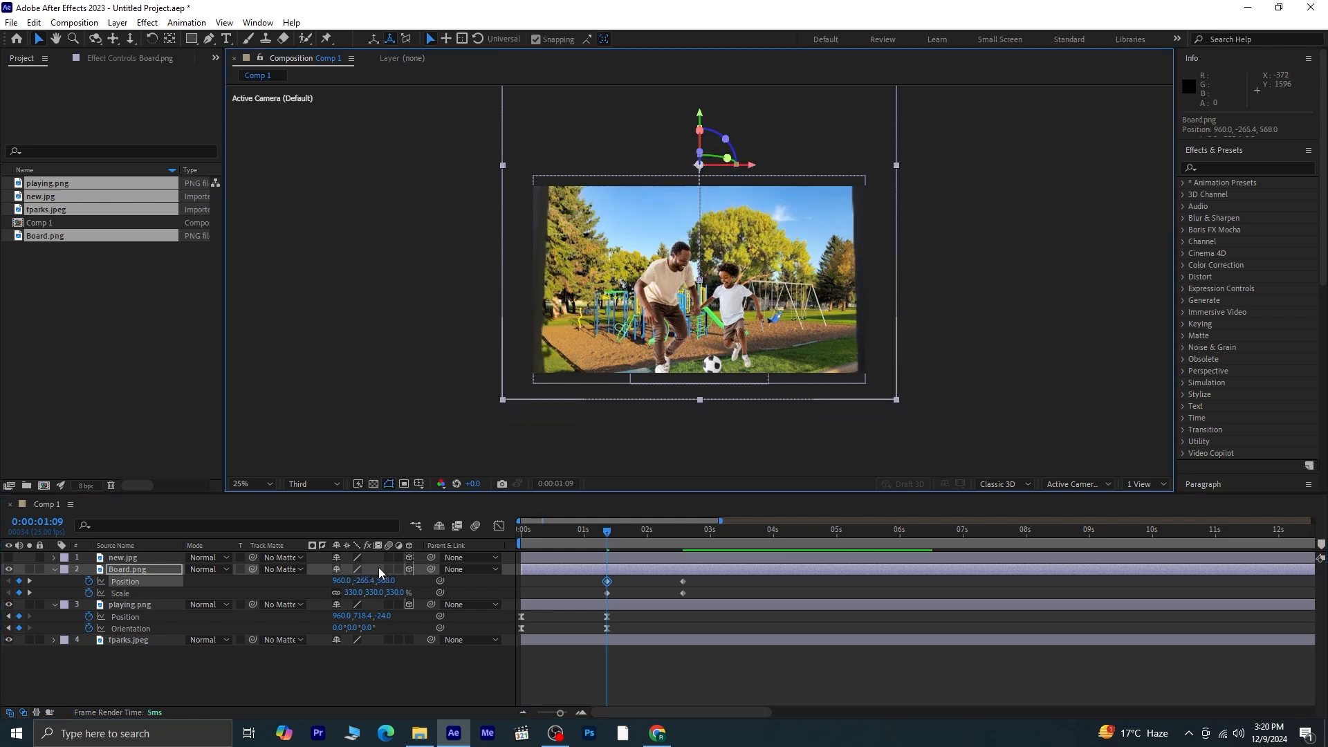
pyautogui.moveTo(383, 580); pyautogui.dragTo(273, 589)
pyautogui.hotkey('ctrl', 'z')
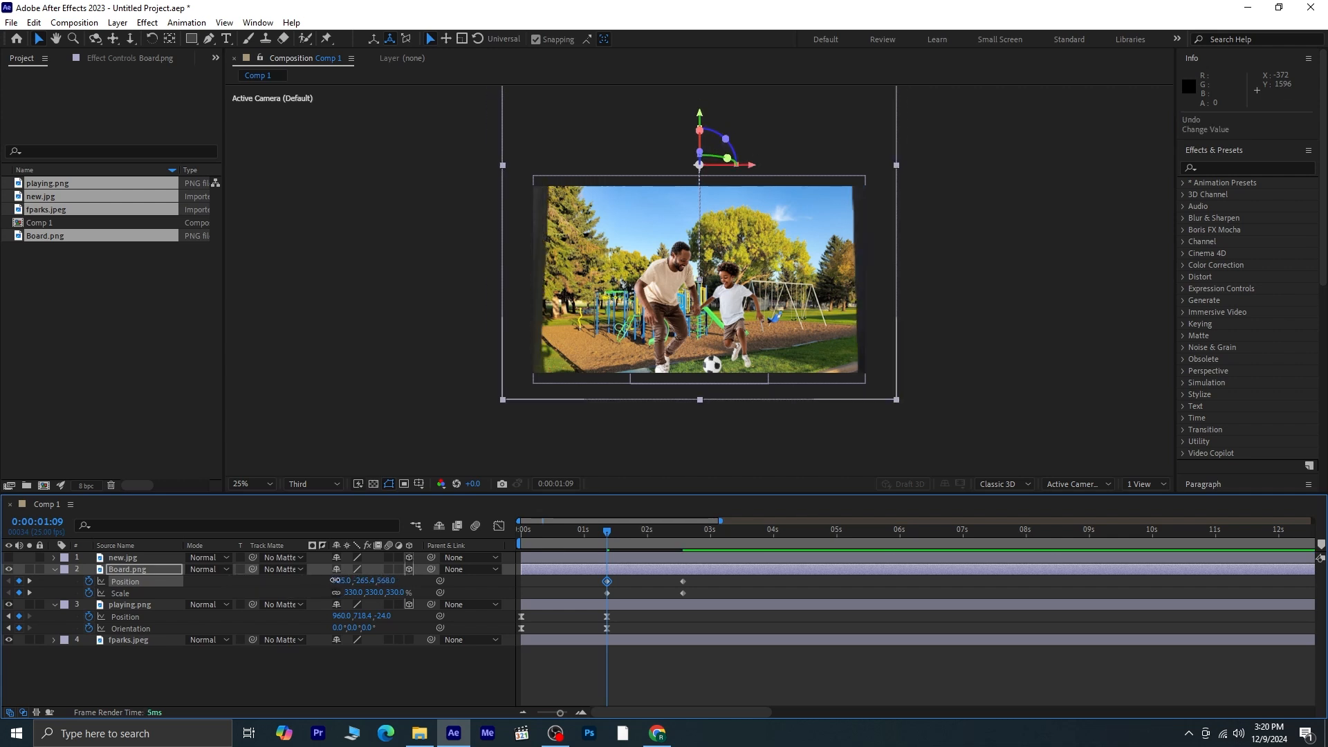
pyautogui.hotkey('ctrl', 'z')
pyautogui.hotkey('ctrl', 'z')
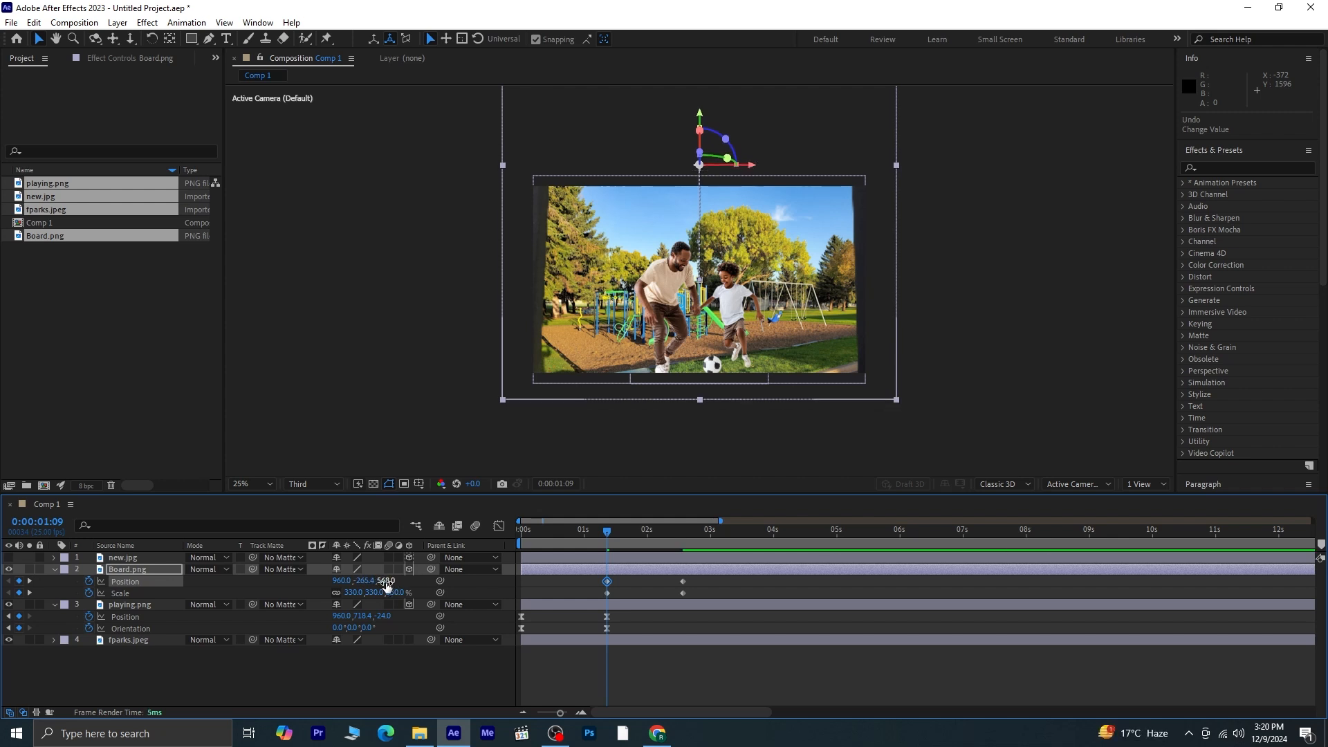
# - Increase Board.png's starting Scale to 366% so it begins outside the frame, and preview the motion
pyautogui.moveTo(358, 593); pyautogui.dragTo(375, 587)
pyautogui.press('space')
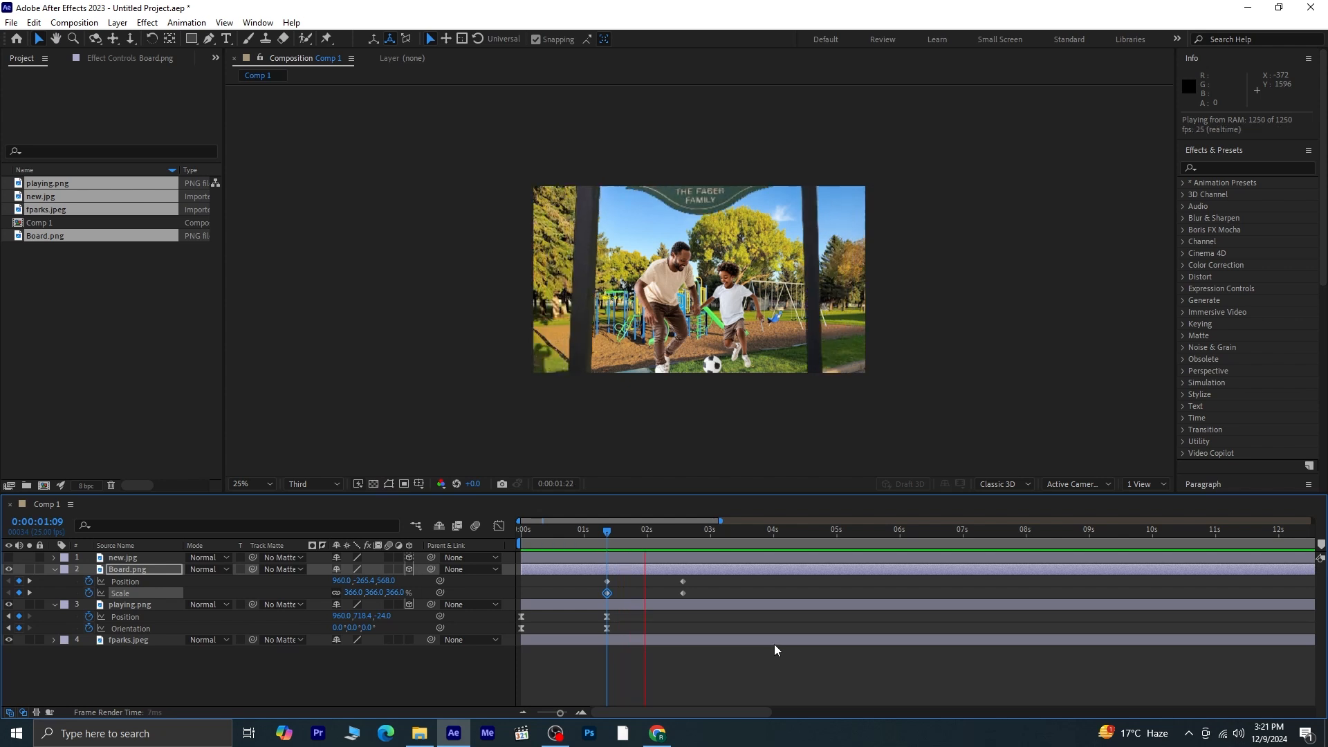
pyautogui.press('space')
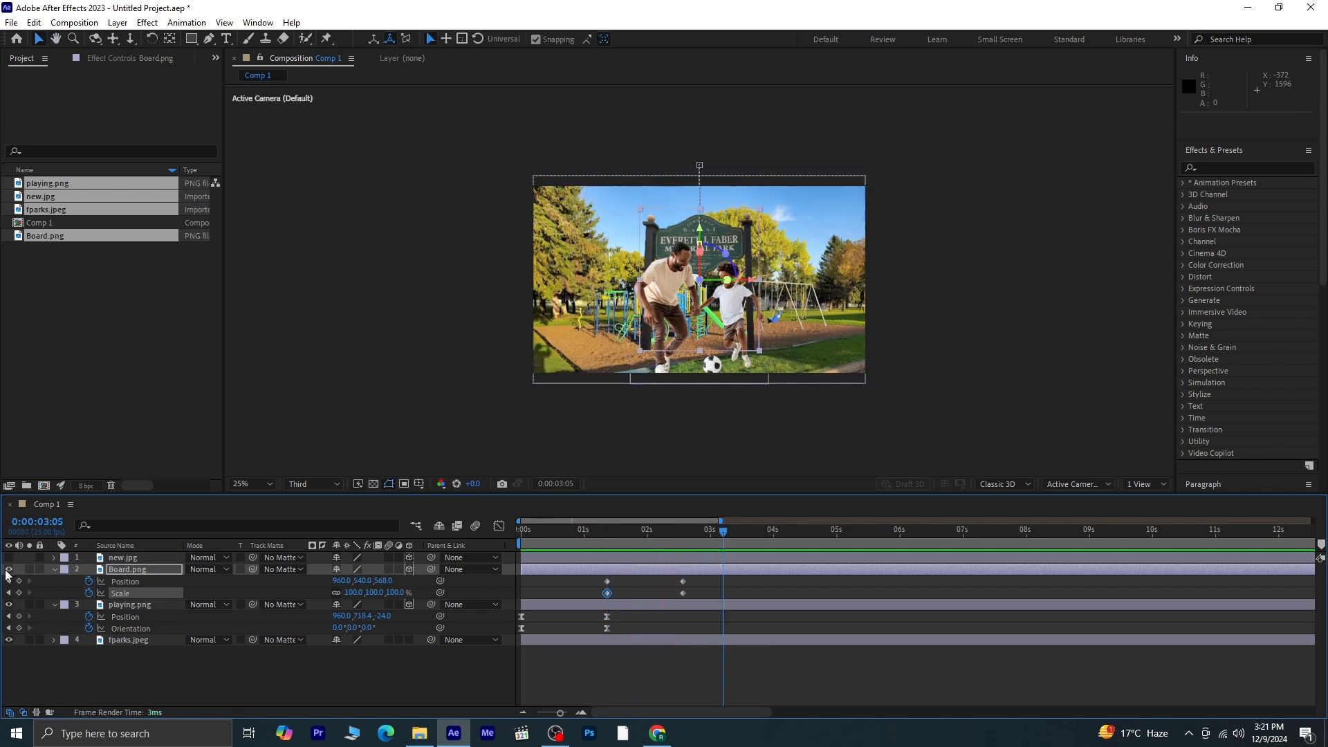
# - At the 0:00:02:14 keyframes, set Board.png's Scale to 119% and its Position to about 960, 542.1, 225
pyautogui.click(9, 581)
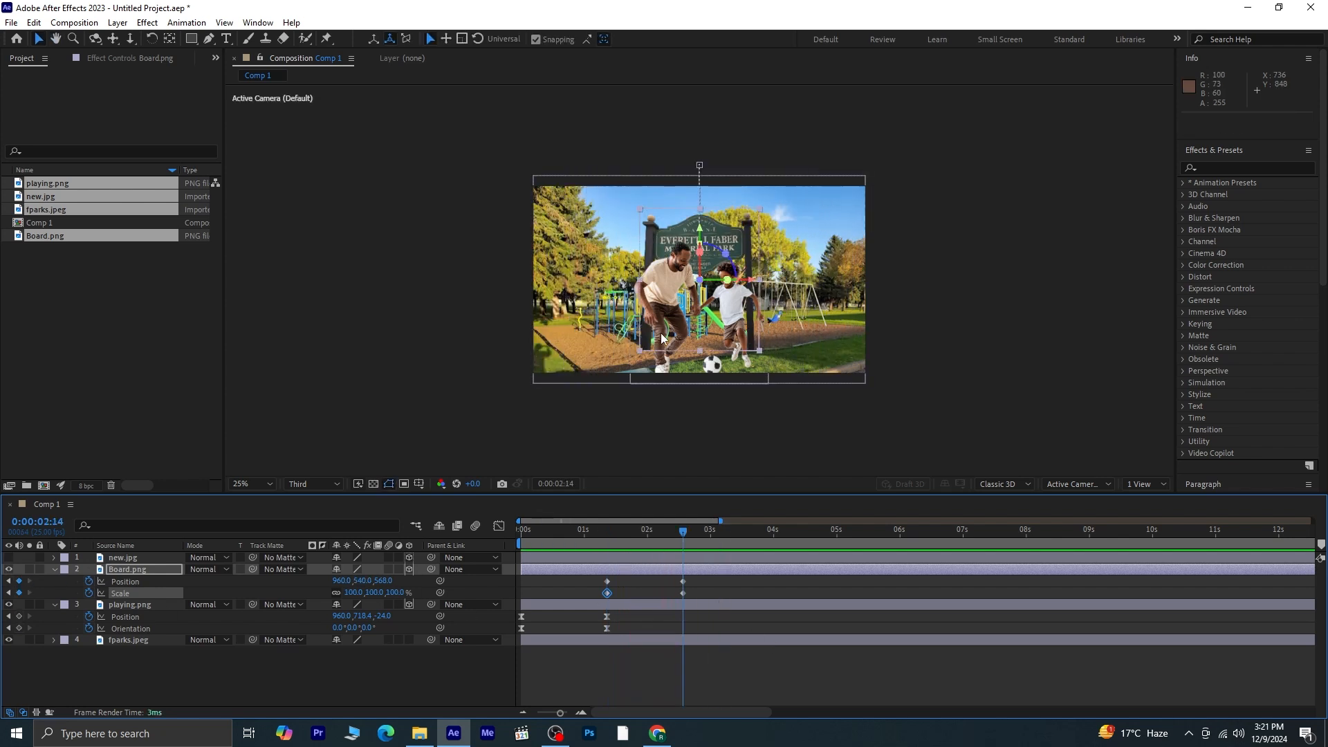
pyautogui.press('.')
pyautogui.moveTo(661, 333); pyautogui.dragTo(631, 295)
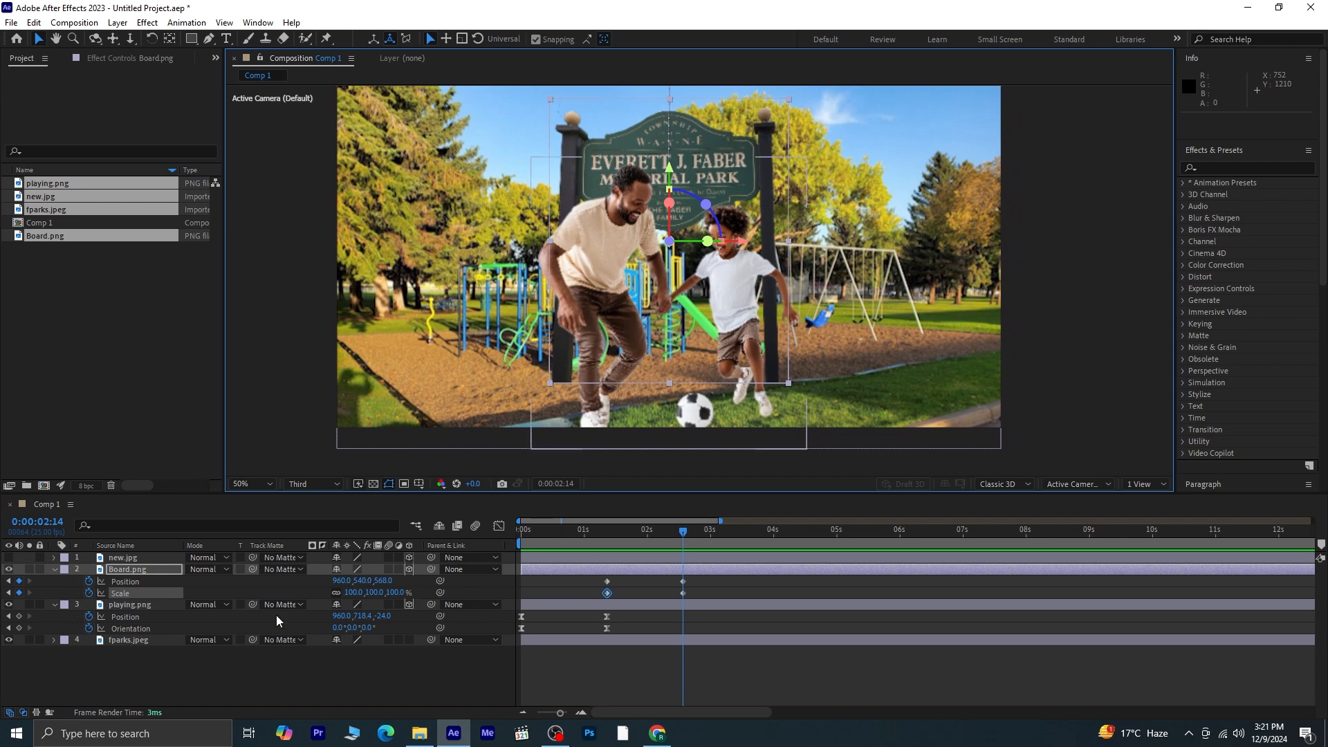
pyautogui.moveTo(394, 593); pyautogui.dragTo(310, 576)
pyautogui.hotkey('ctrl', 'z')
pyautogui.moveTo(269, 575); pyautogui.dragTo(322, 567)
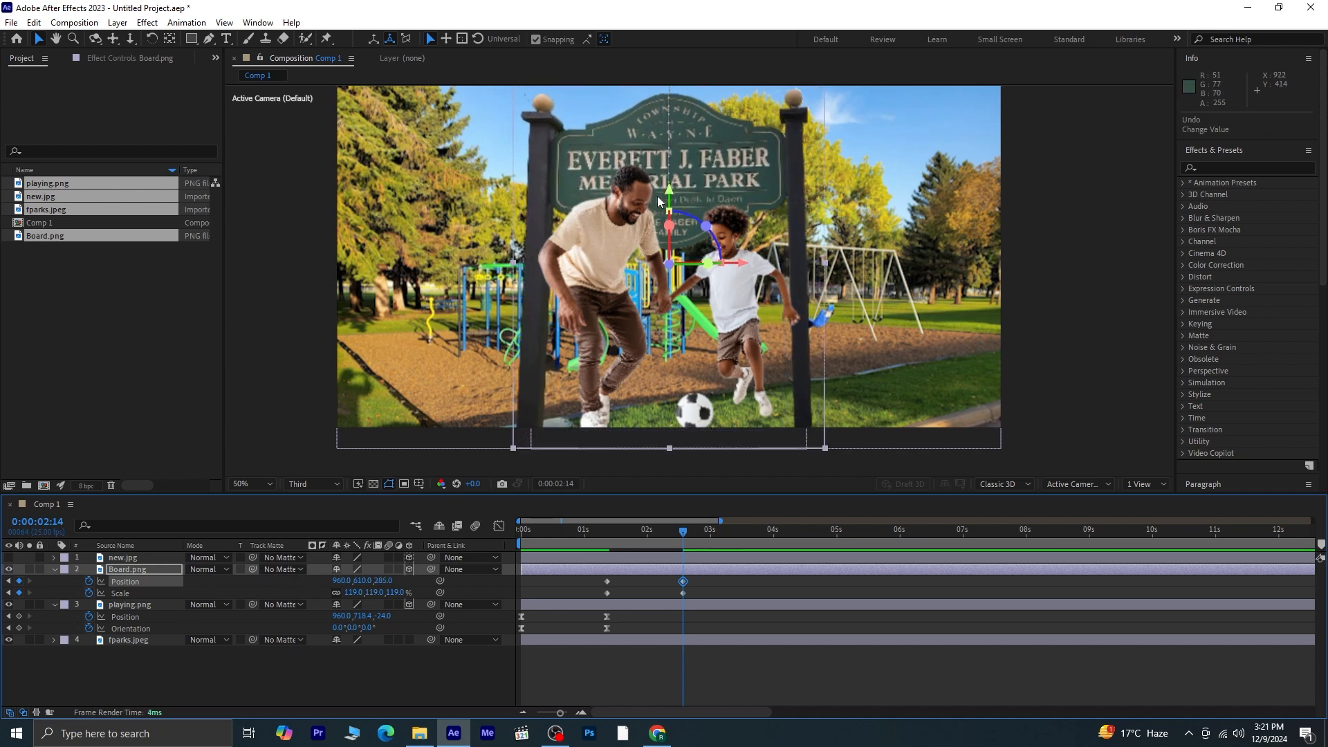
pyautogui.moveTo(666, 188); pyautogui.dragTo(666, 179)
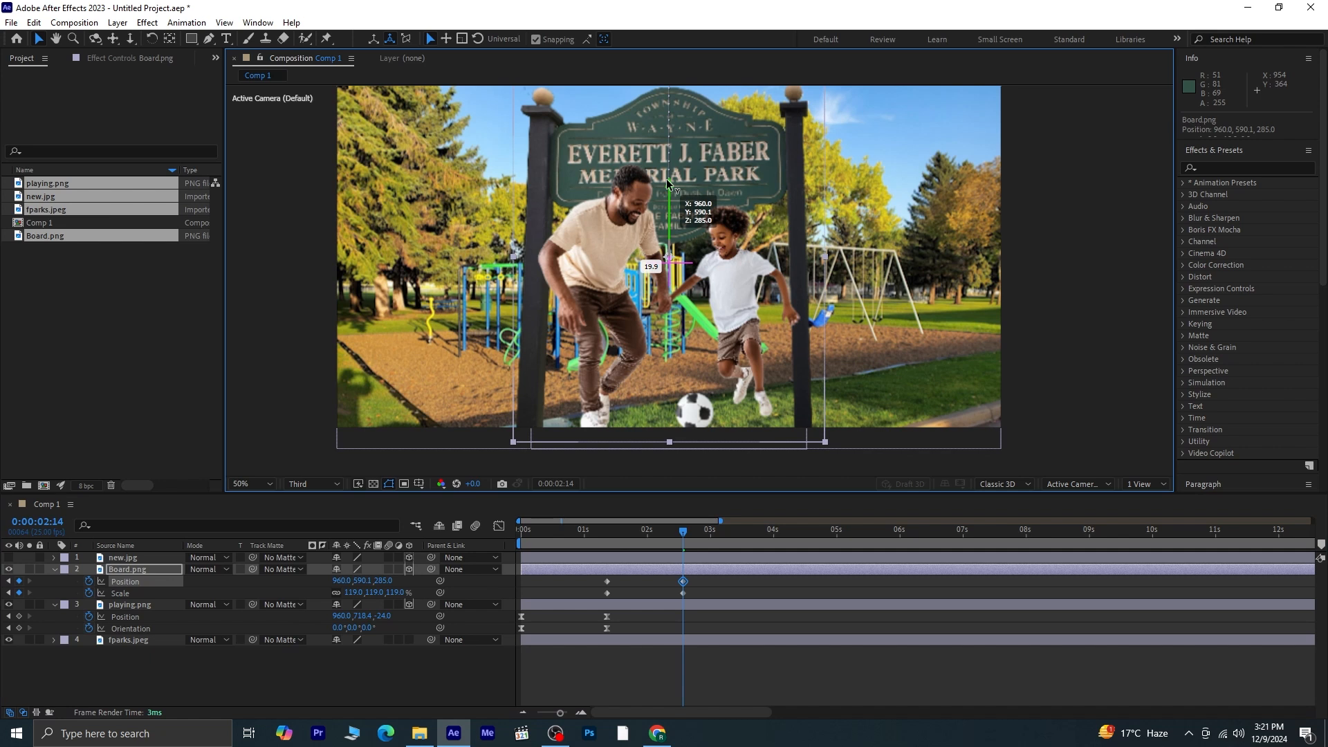
pyautogui.moveTo(681, 270); pyautogui.dragTo(681, 309)
pyautogui.moveTo(386, 581); pyautogui.dragTo(335, 573)
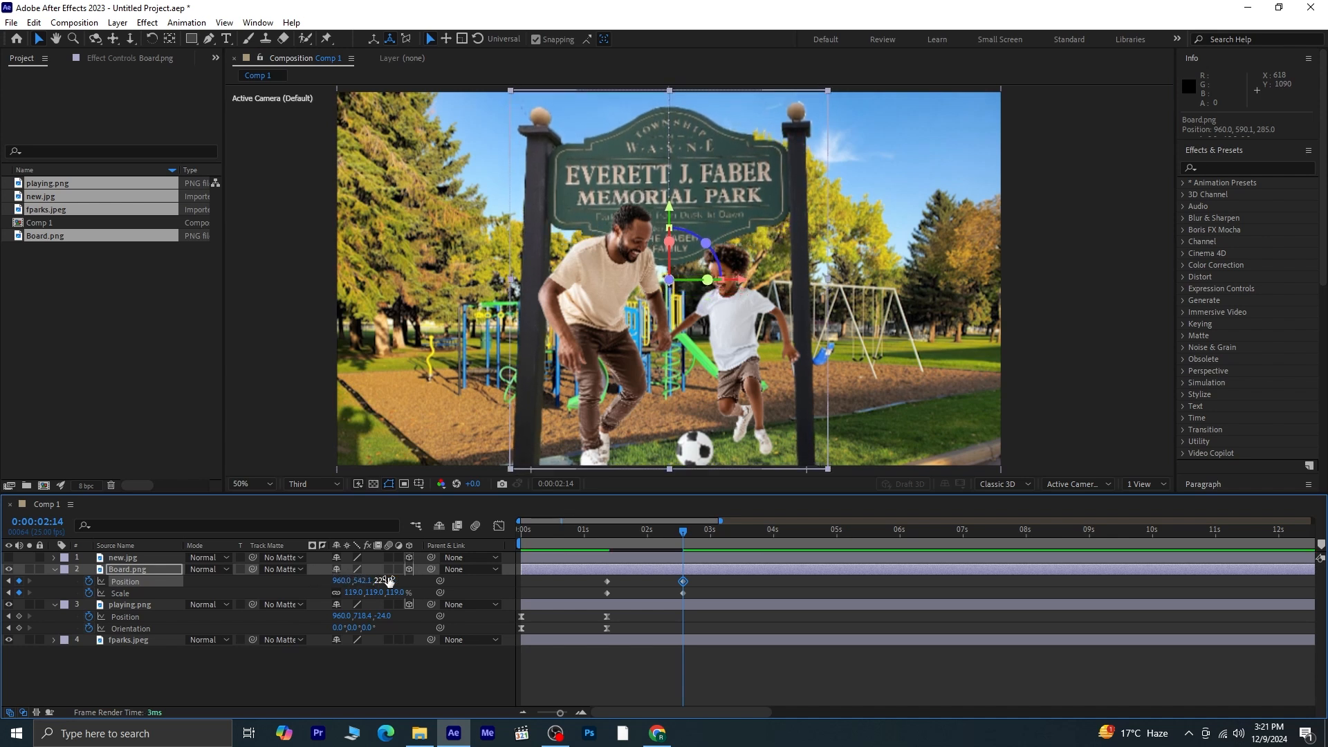
# - Preview the sign's move and apply Easy Ease to all of Board.png's Position and Scale keyframes
pyautogui.moveTo(691, 528); pyautogui.dragTo(588, 538)
pyautogui.press('h')
pyautogui.press('space')
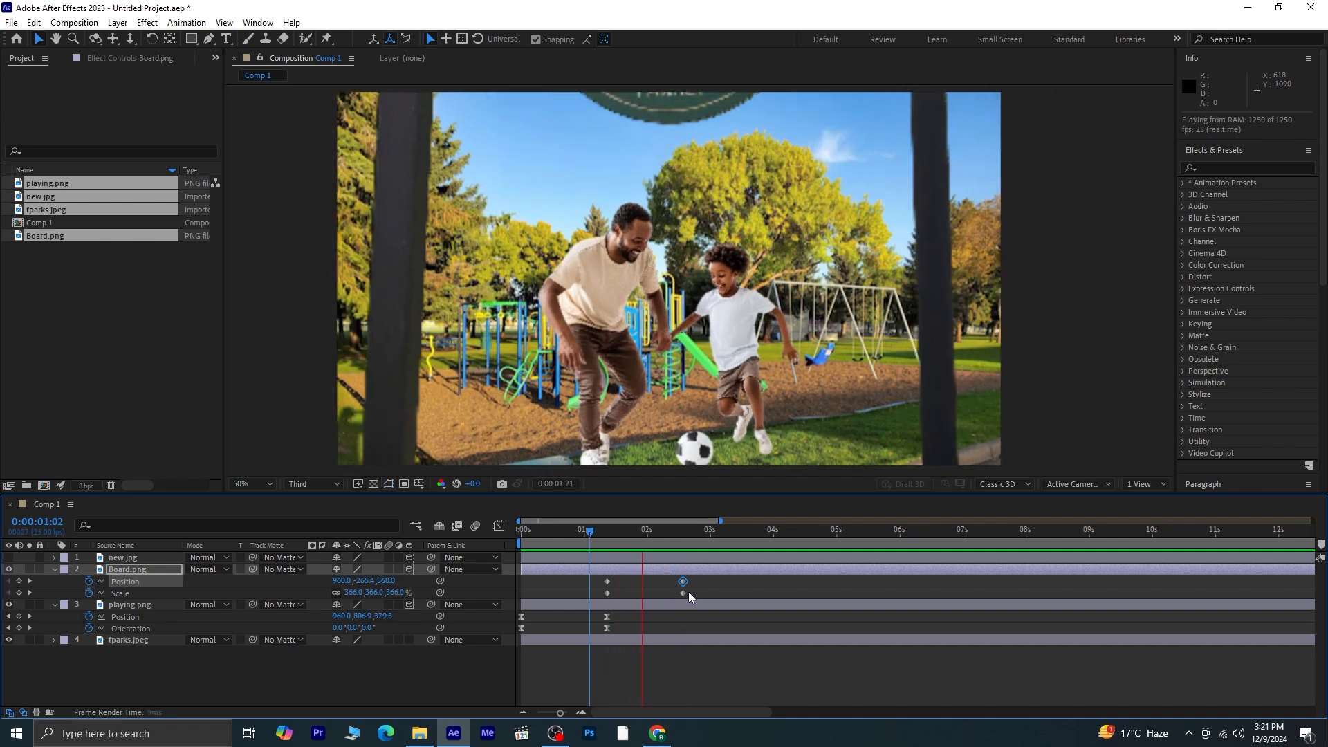
pyautogui.moveTo(700, 577); pyautogui.dragTo(600, 593)
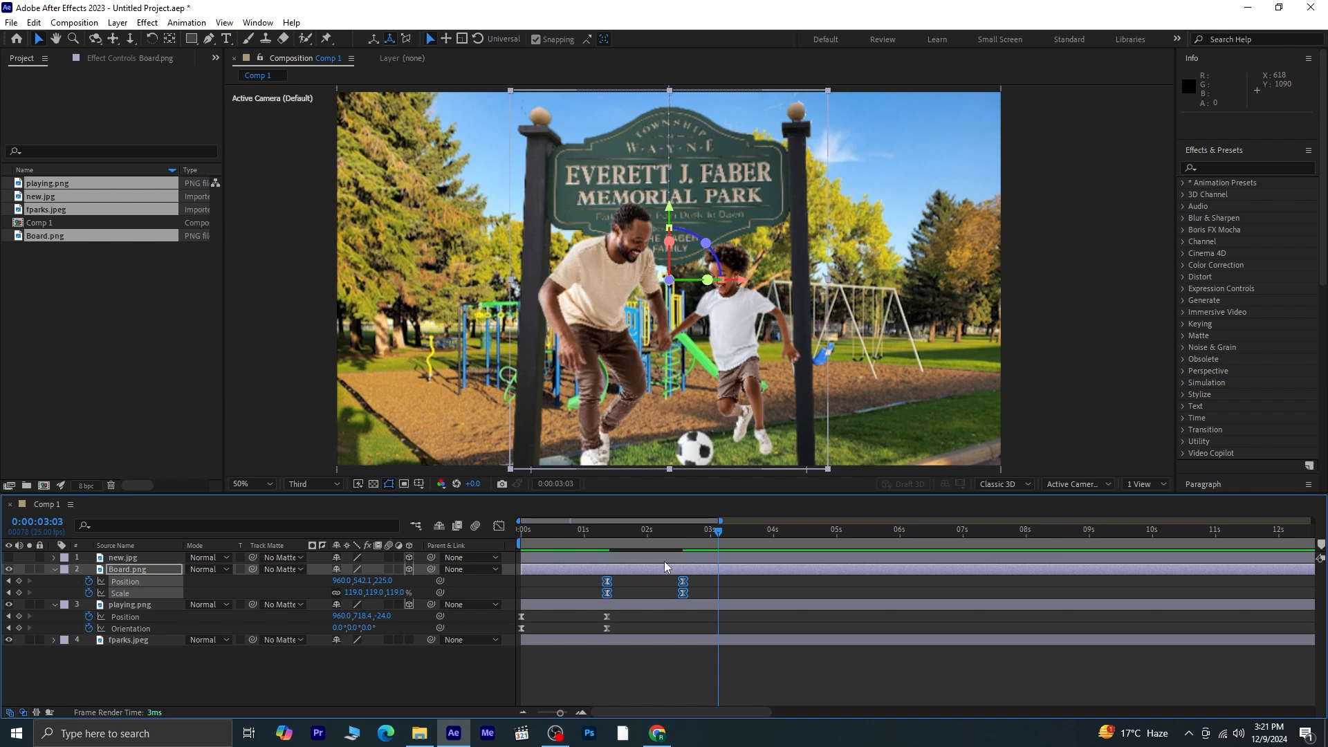
# - In the graph editor, reshape Board.png's Position and Scale speed curves to peak early with a long slowdown, and preview the motion
pyautogui.moveTo(718, 536); pyautogui.dragTo(657, 539)
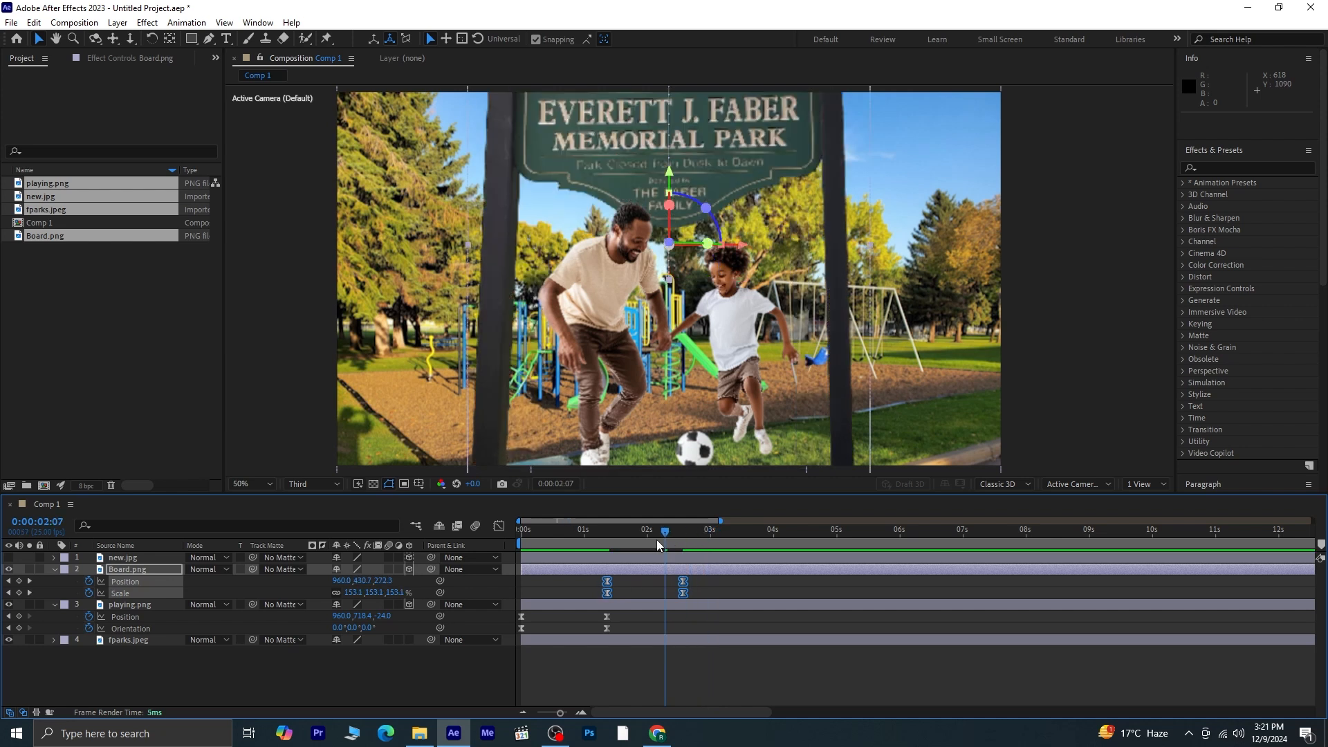
pyautogui.click(498, 527)
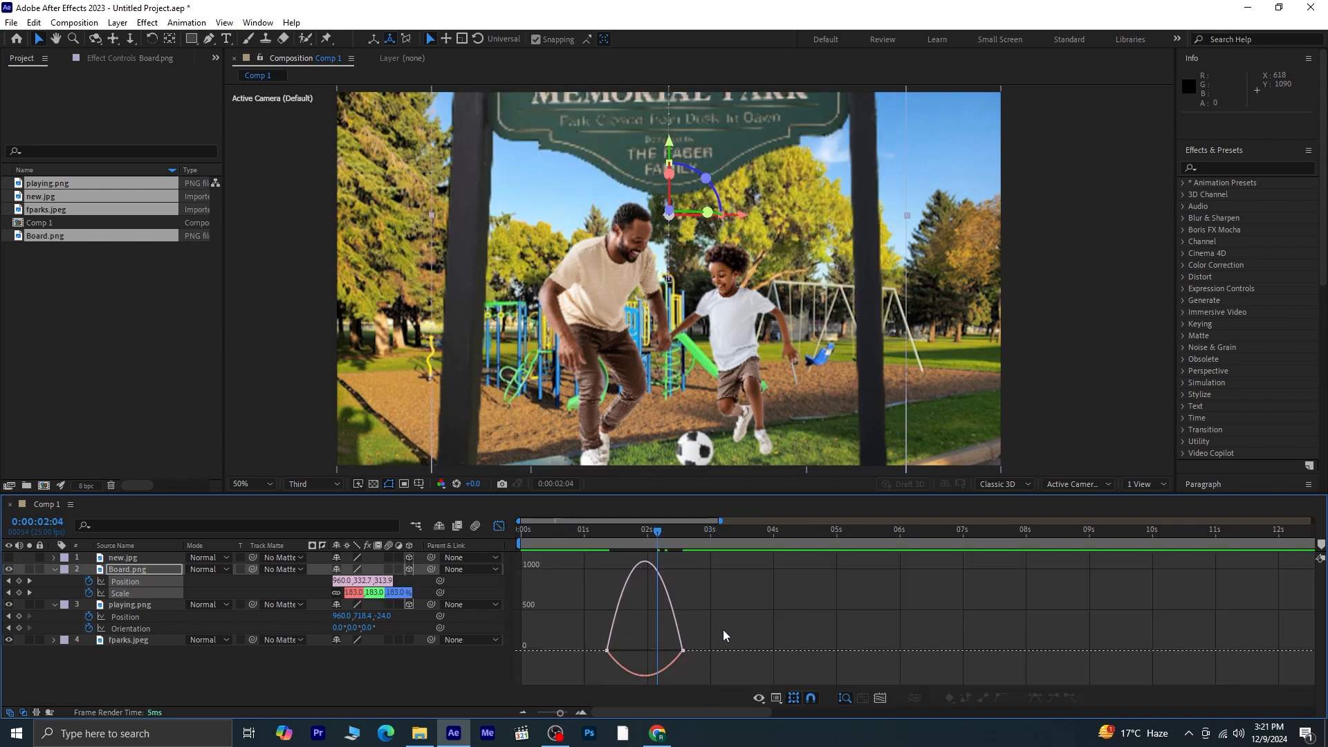
pyautogui.moveTo(723, 634); pyautogui.dragTo(616, 650)
pyautogui.moveTo(665, 536); pyautogui.dragTo(583, 534)
pyautogui.press('space')
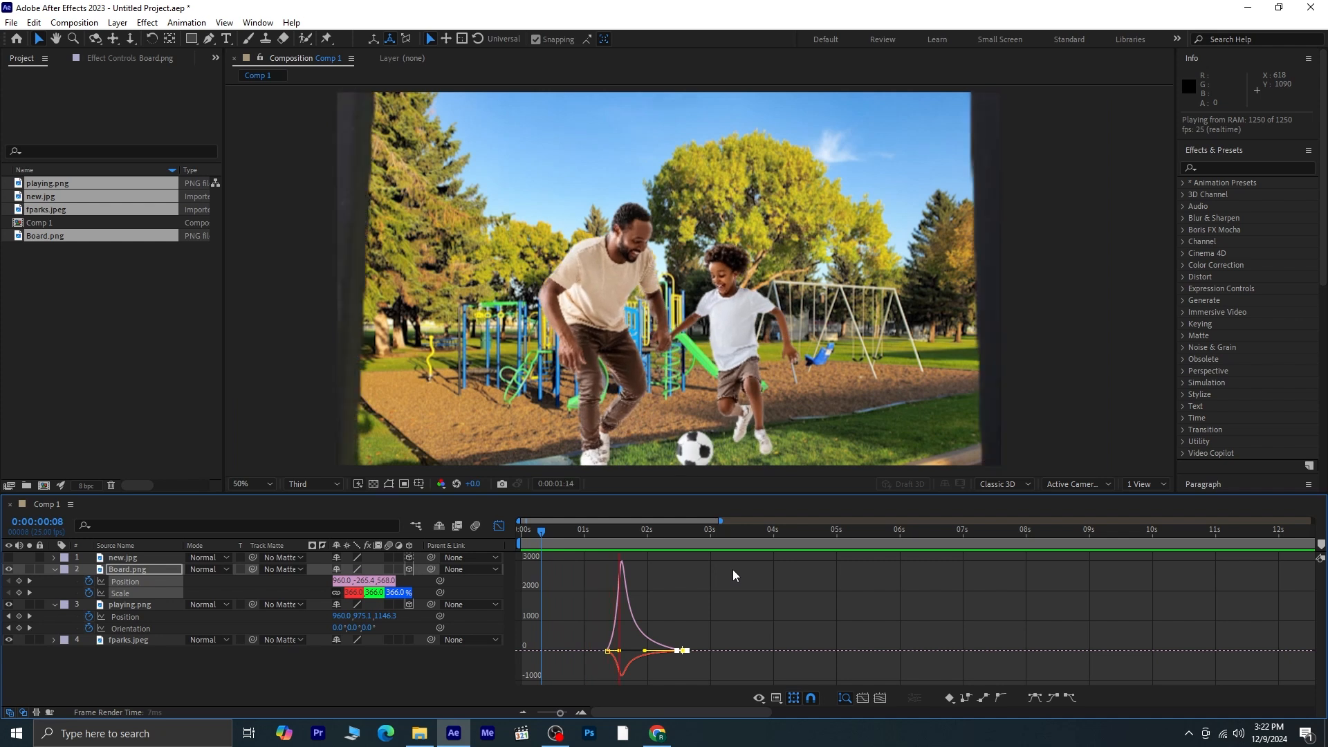
pyautogui.press('space')
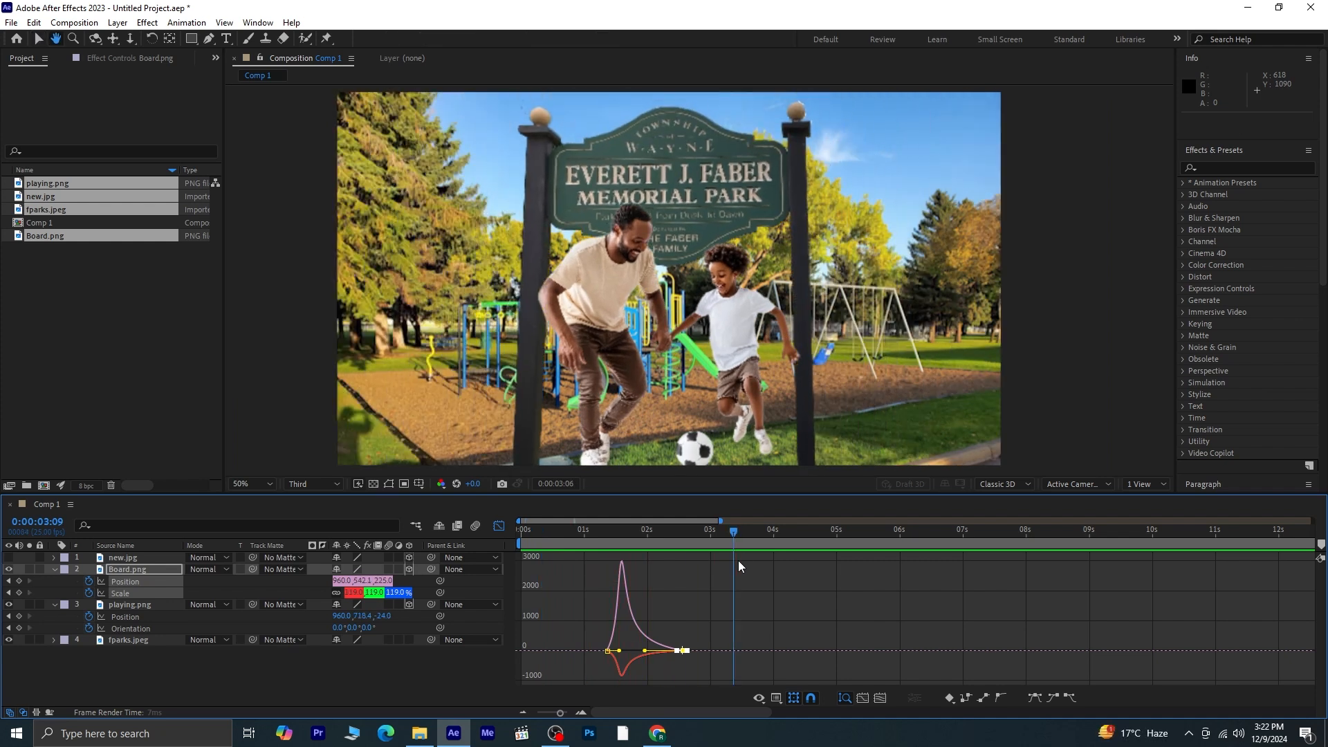
# - Shorten the starting keyframes' outgoing influence to about 7% so the speed peaks almost immediately, and replay the animation
pyautogui.moveTo(736, 533); pyautogui.dragTo(595, 545)
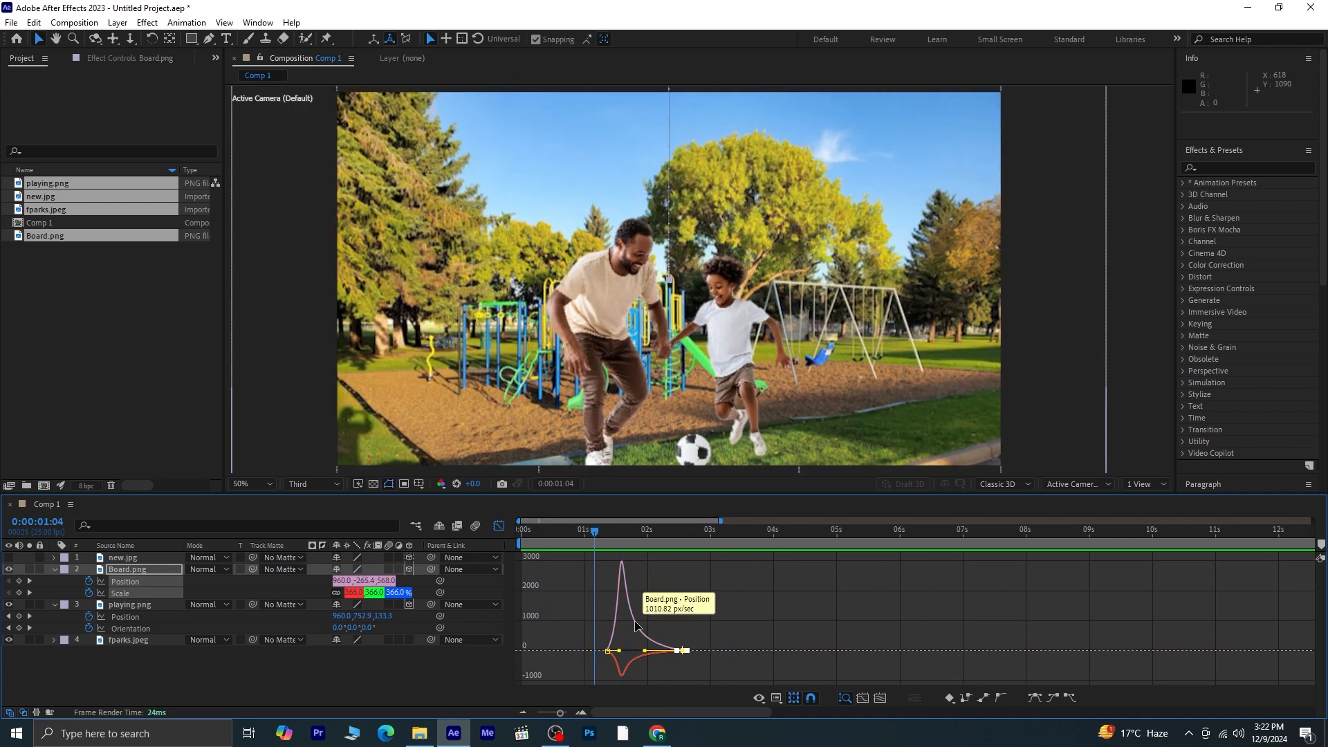
pyautogui.moveTo(596, 642); pyautogui.dragTo(608, 651)
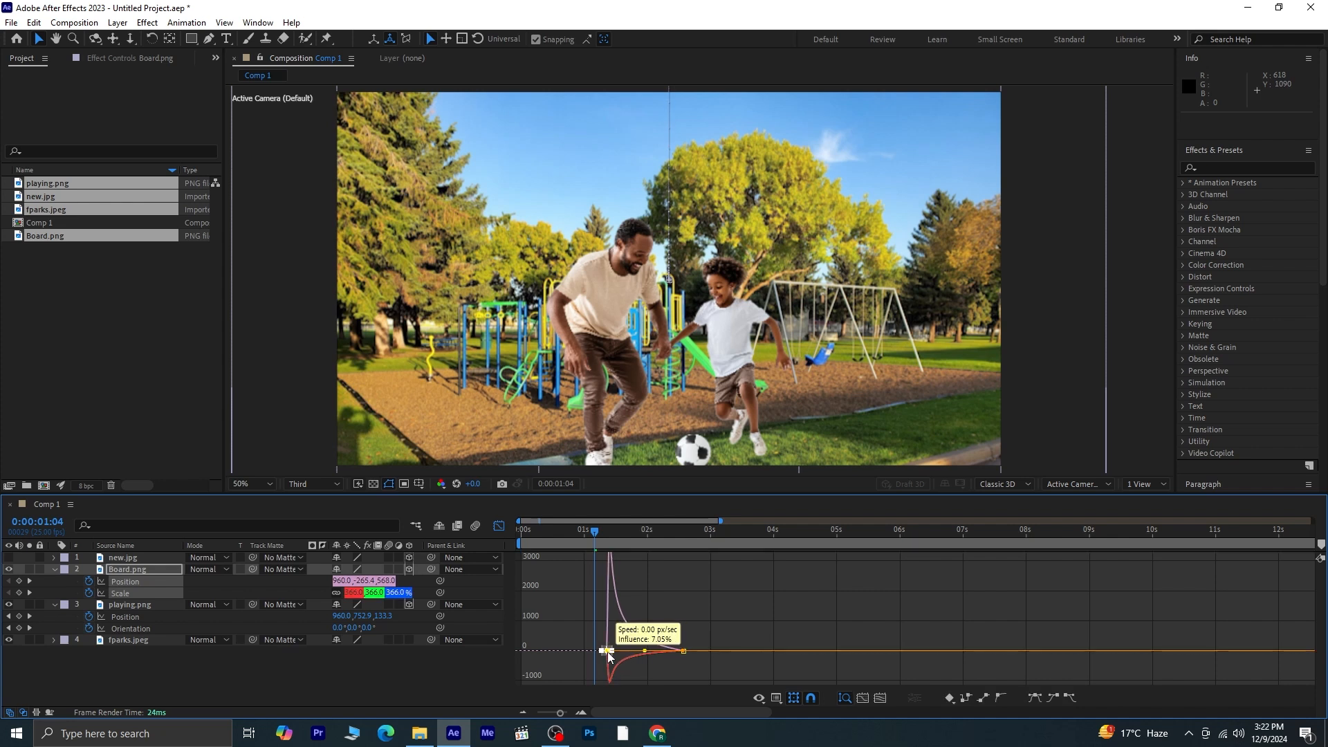
pyautogui.press('space')
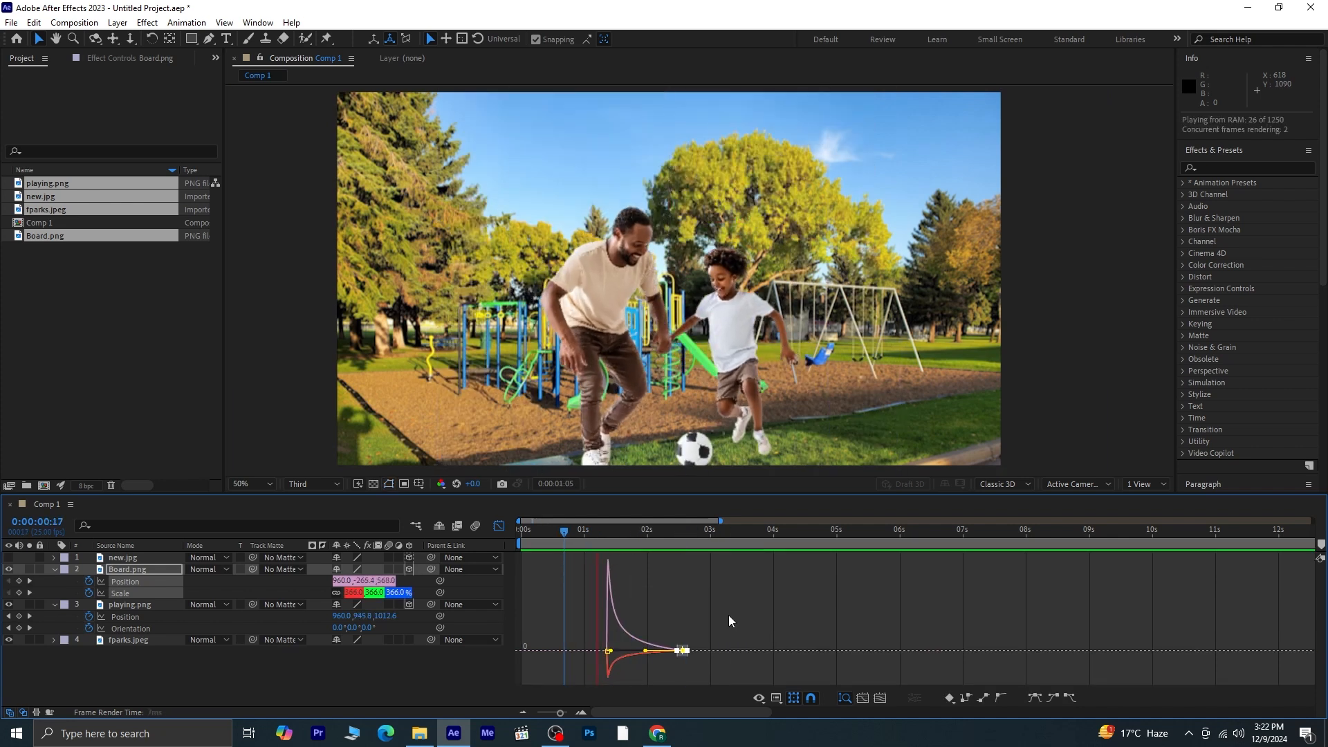
pyautogui.press('space')
# - Leave the graph editor, shift all of Board.png's keyframes later to start at 0:00:01:12, and preview from the beginning
pyautogui.click(499, 526)
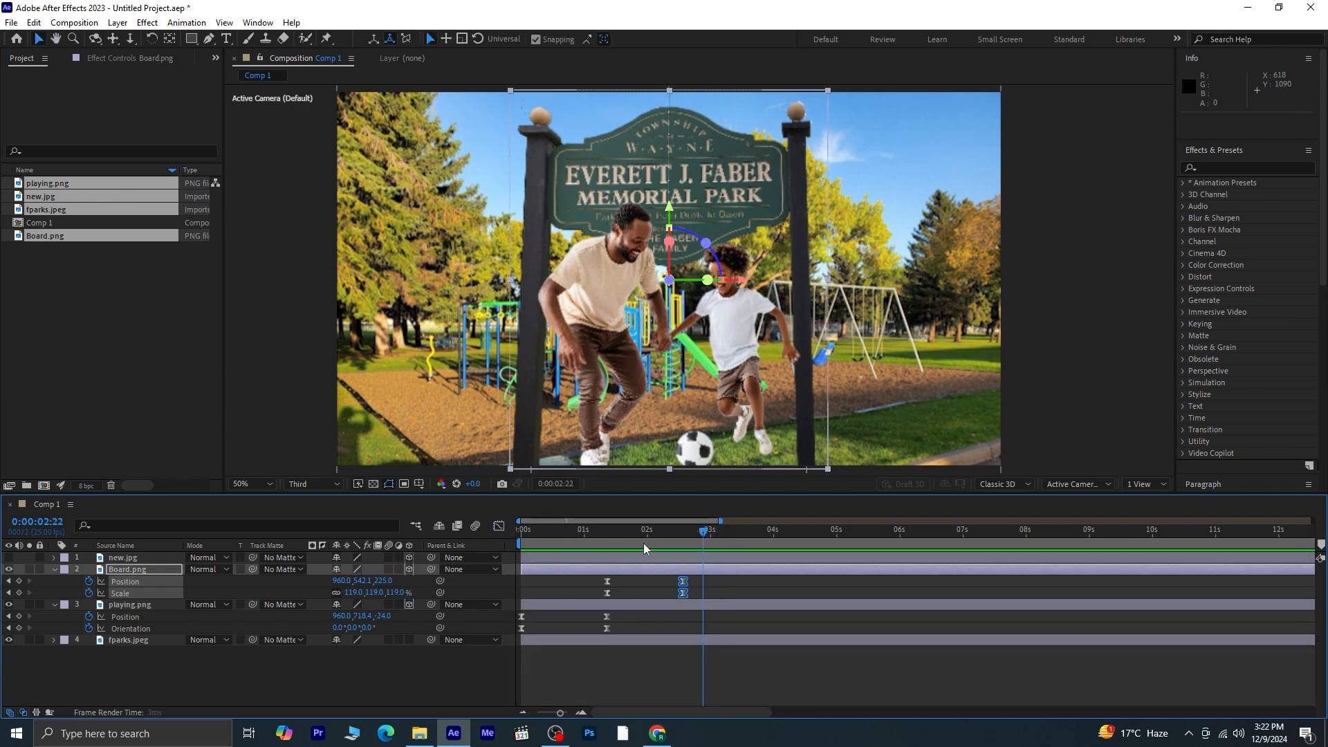
pyautogui.press('Home')
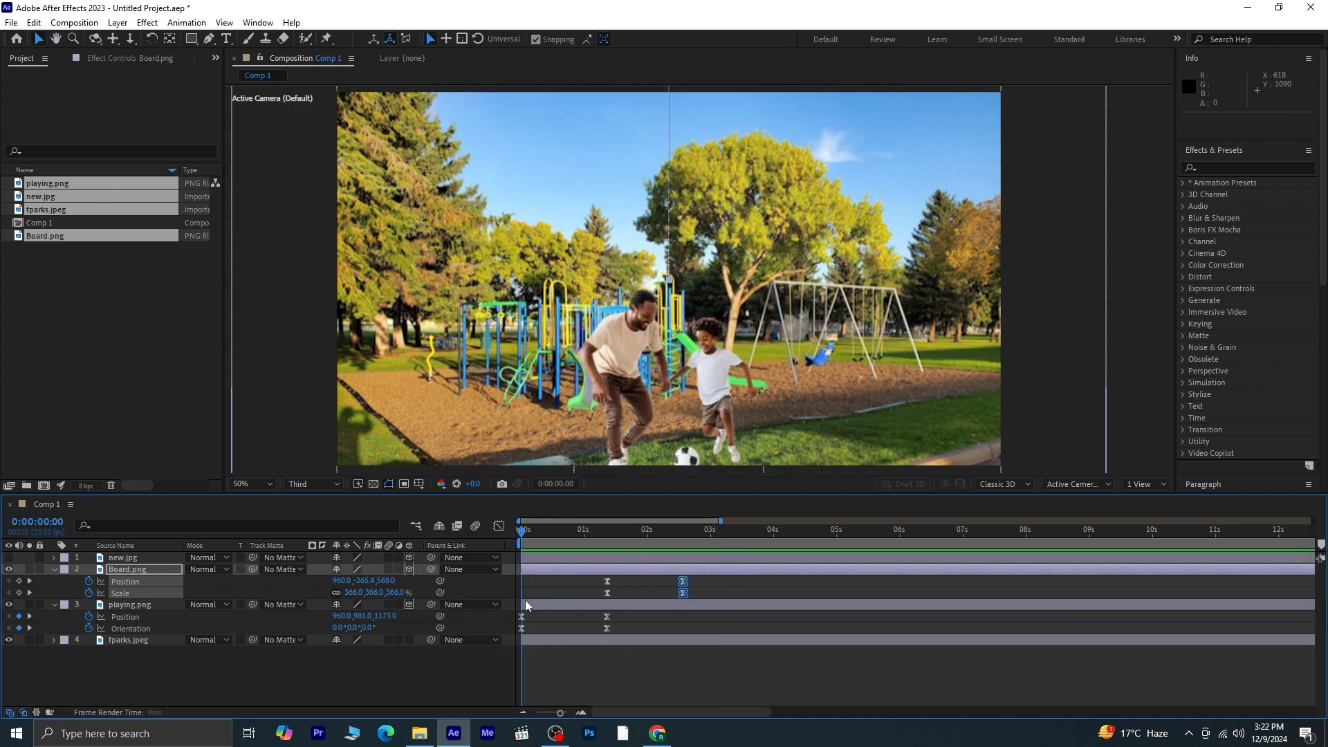
pyautogui.press('space')
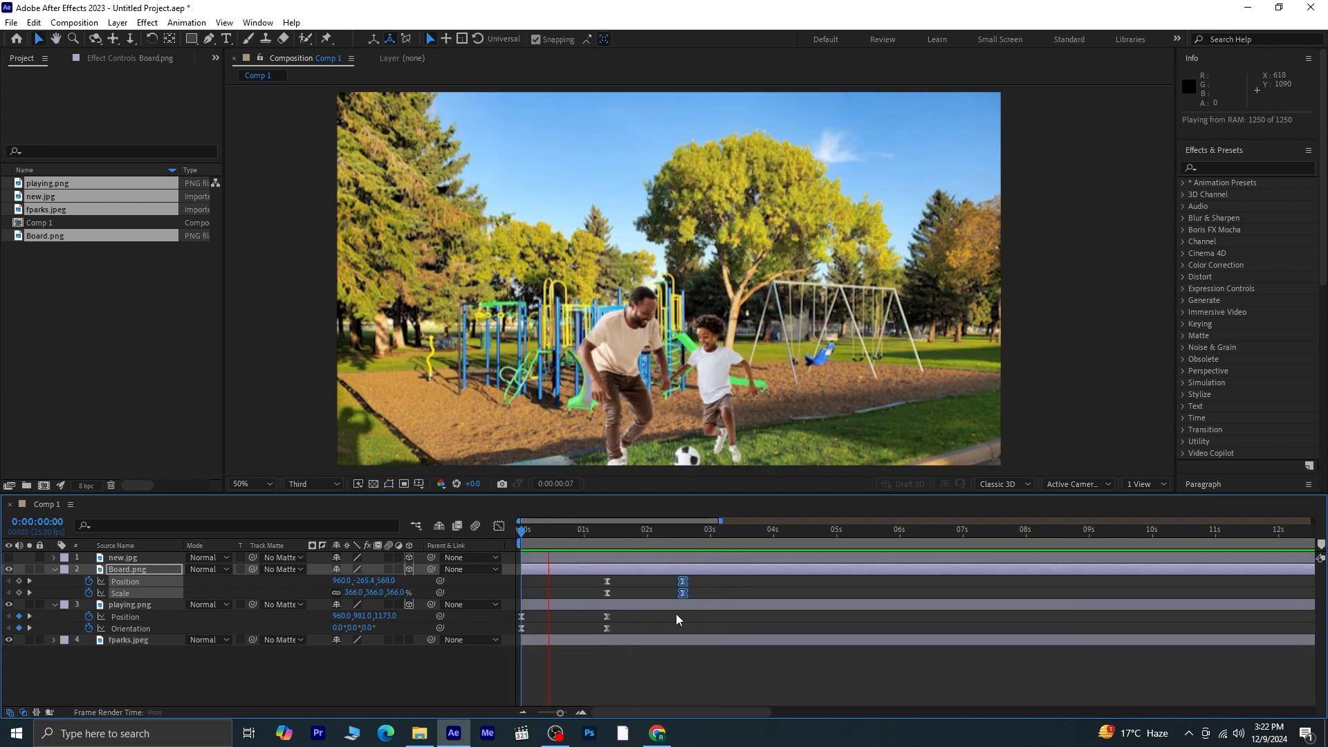
pyautogui.moveTo(707, 579); pyautogui.dragTo(615, 595)
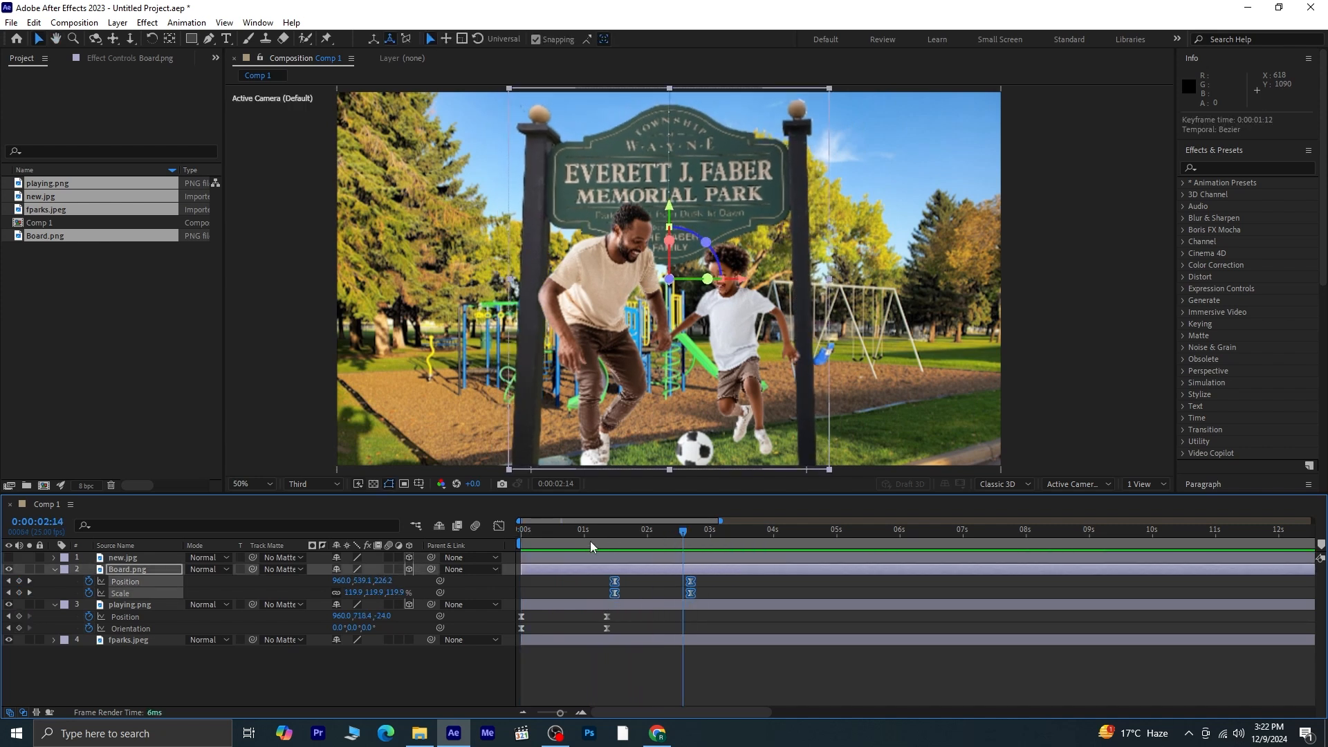
pyautogui.press('space')
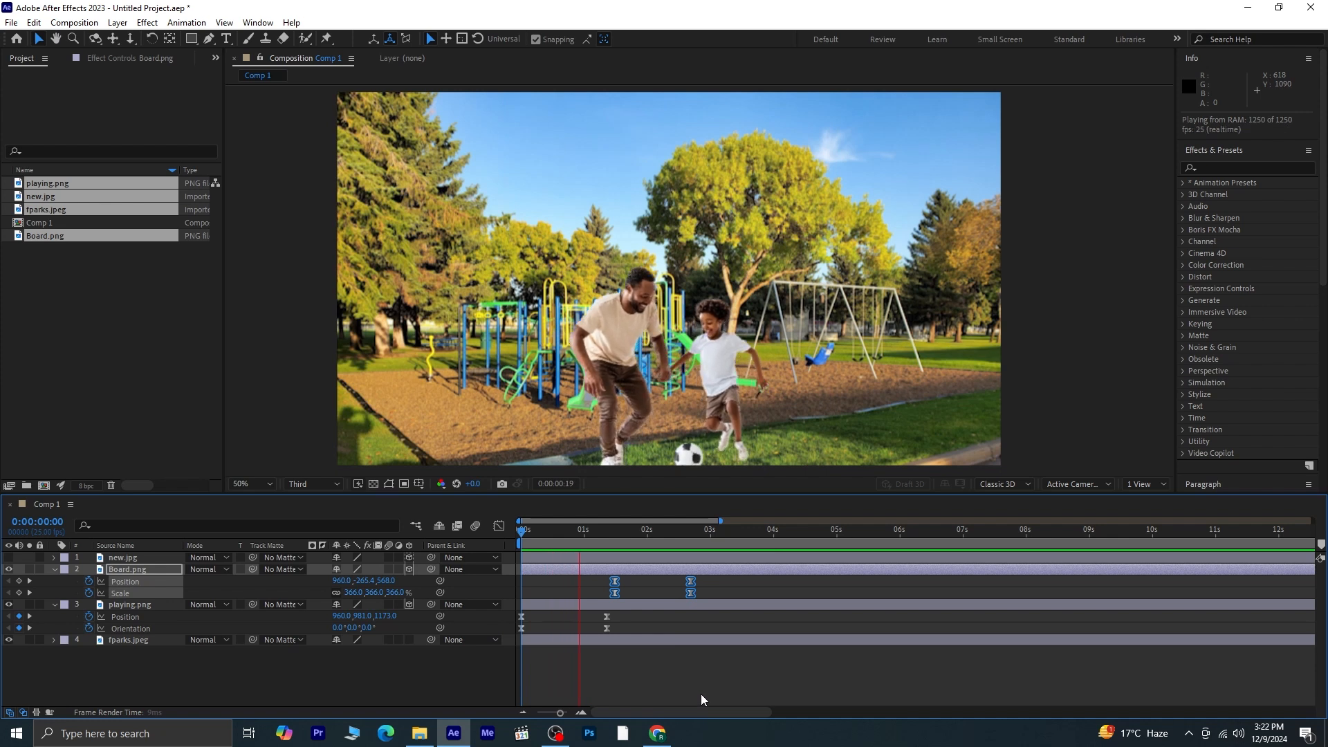
# - Go to Board.png's ending keyframes at 0:00:02:17 and collapse the properties of Board.png and playing.png
pyautogui.click(726, 532)
pyautogui.moveTo(698, 549); pyautogui.dragTo(690, 555)
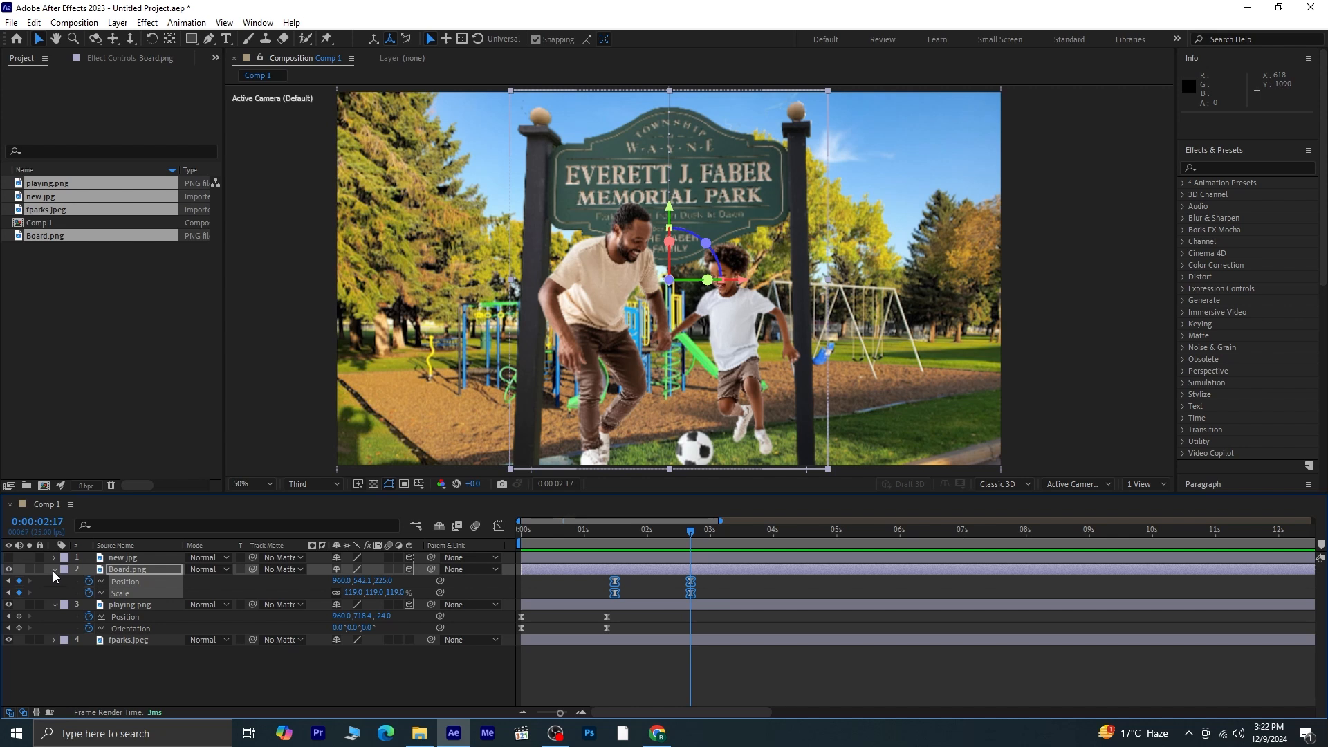
pyautogui.click(54, 570)
pyautogui.click(54, 582)
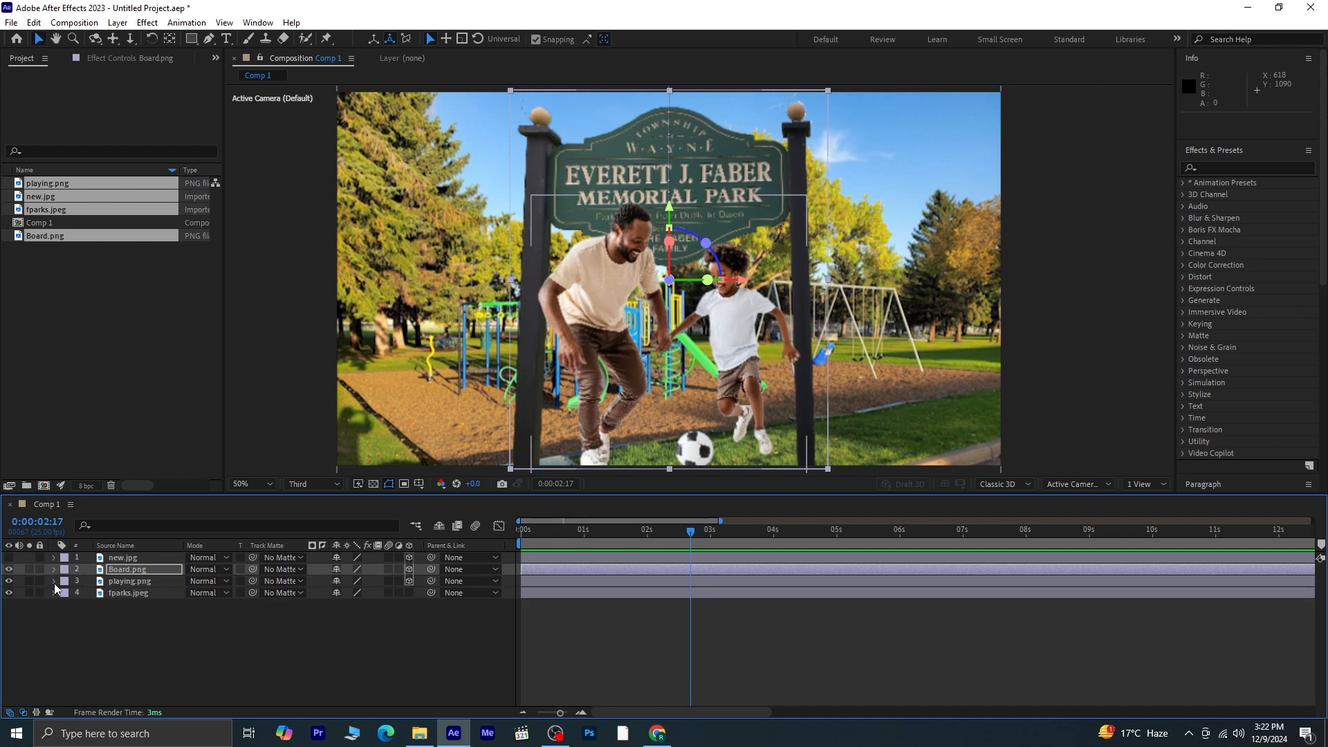
# - Make new.jpg visible and slide its layer to start at 0:00:02:17, then deselect it
pyautogui.click(9, 557)
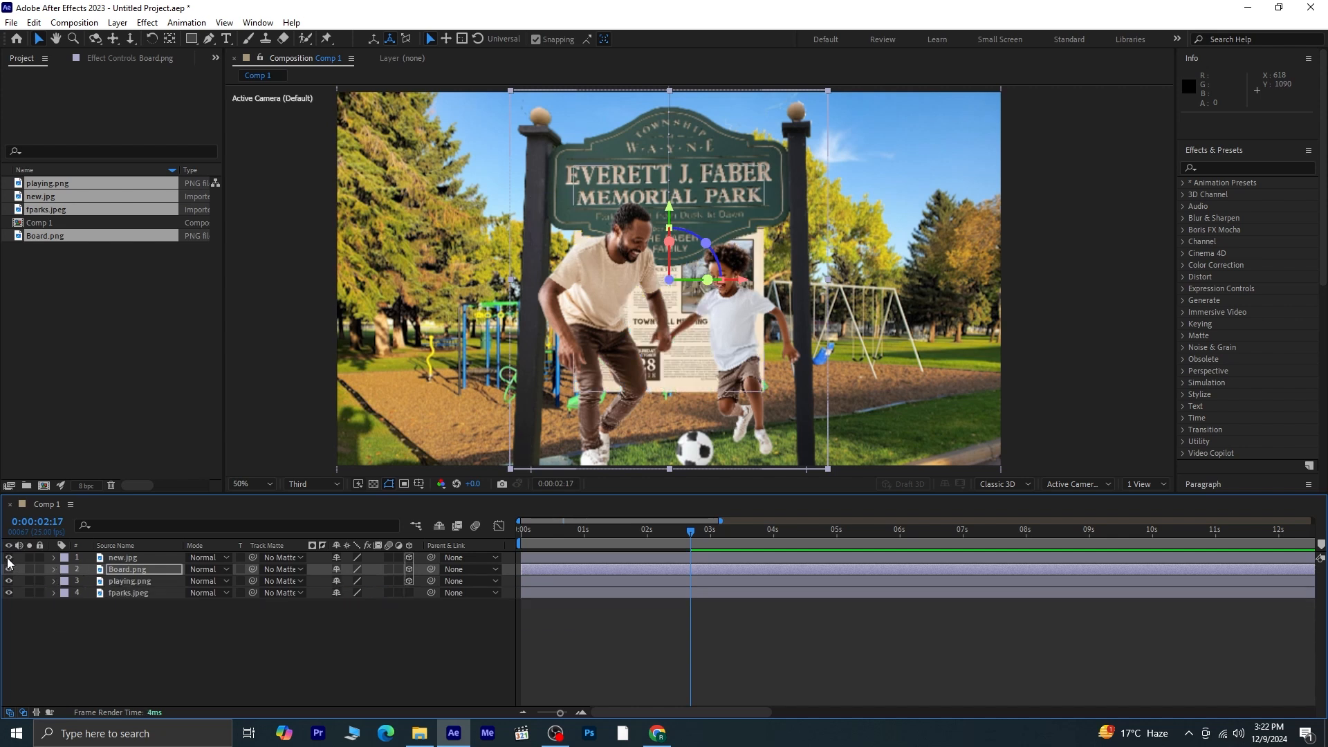
pyautogui.moveTo(672, 556); pyautogui.dragTo(841, 559)
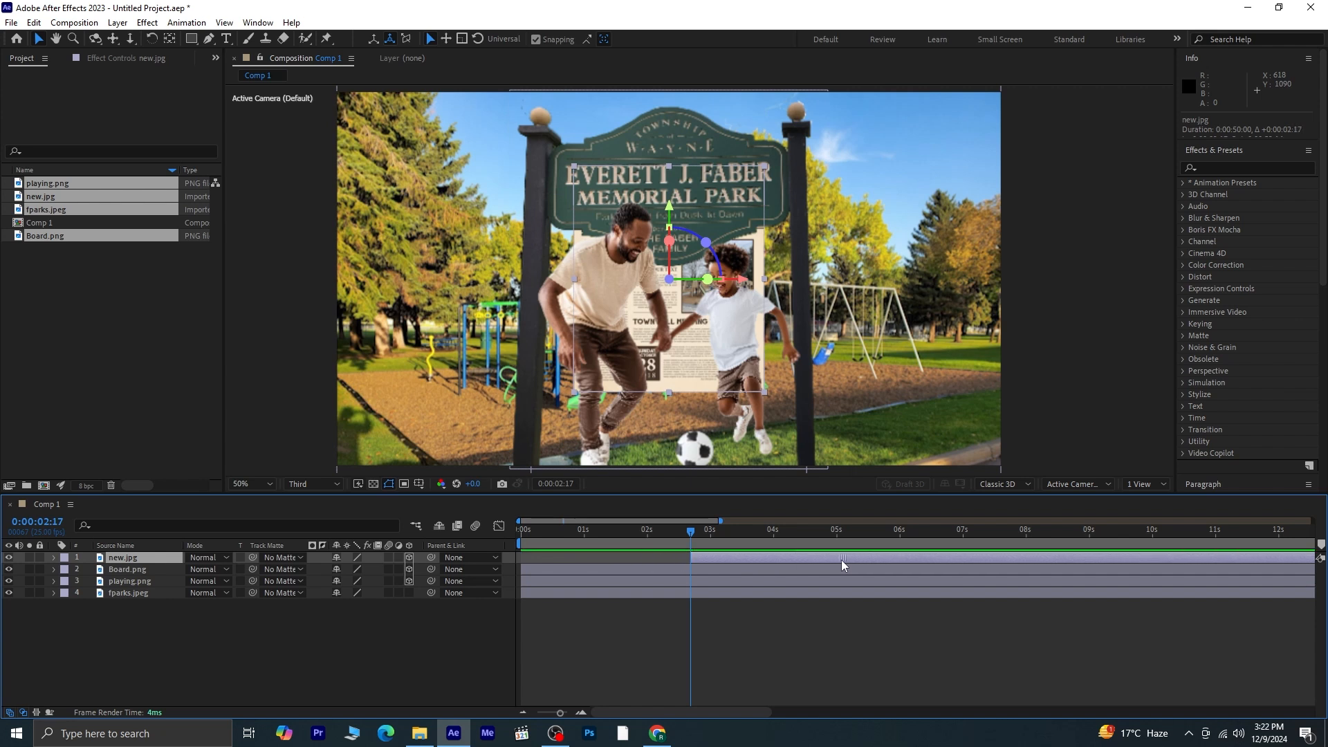
pyautogui.click(197, 649)
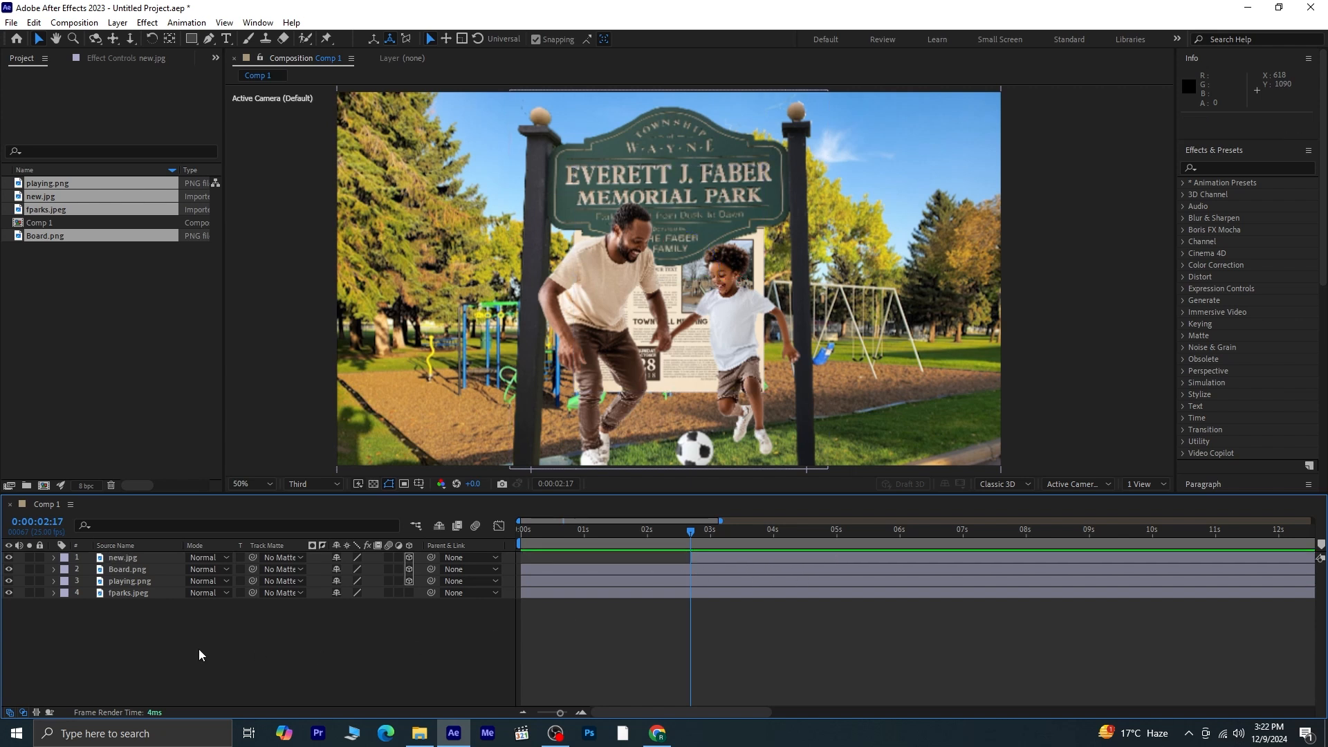
# - Add a new camera layer to Comp 1
pyautogui.rightClick(198, 649)
pyautogui.moveTo(287, 482)
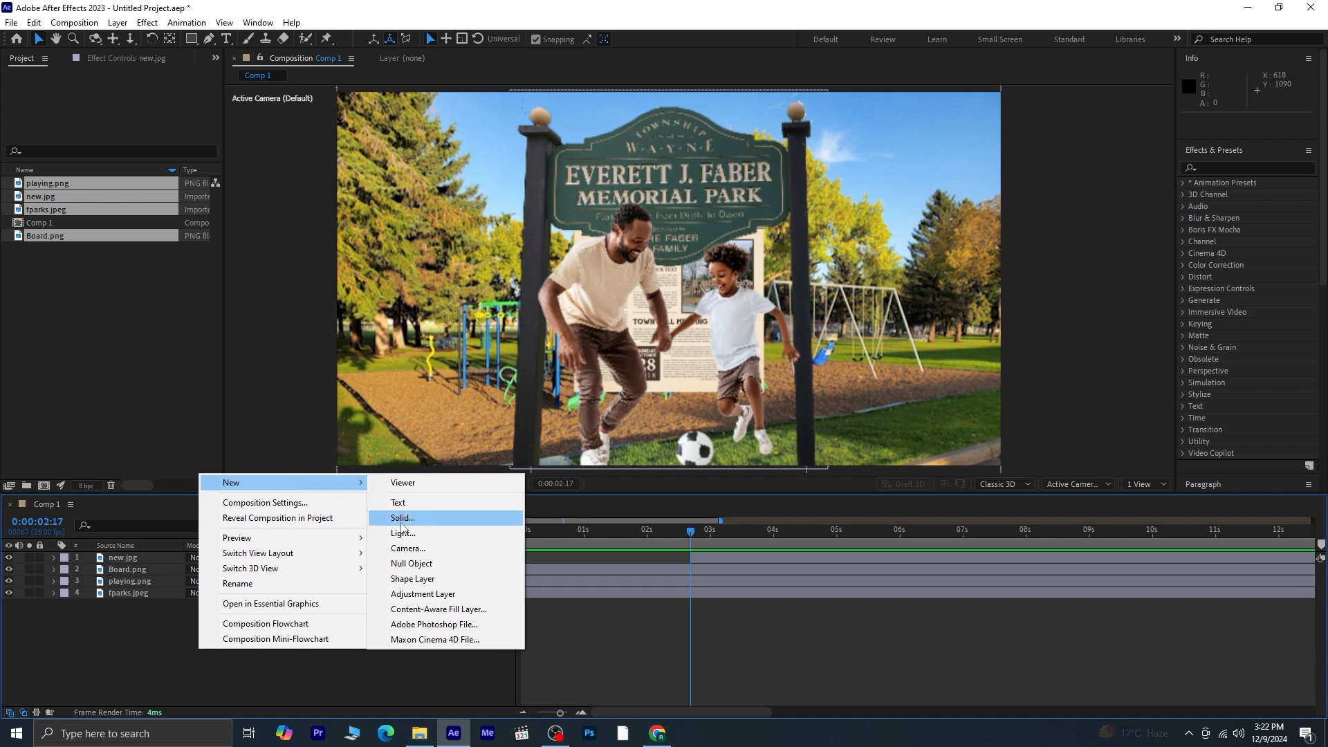
pyautogui.click(408, 548)
pyautogui.click(953, 625)
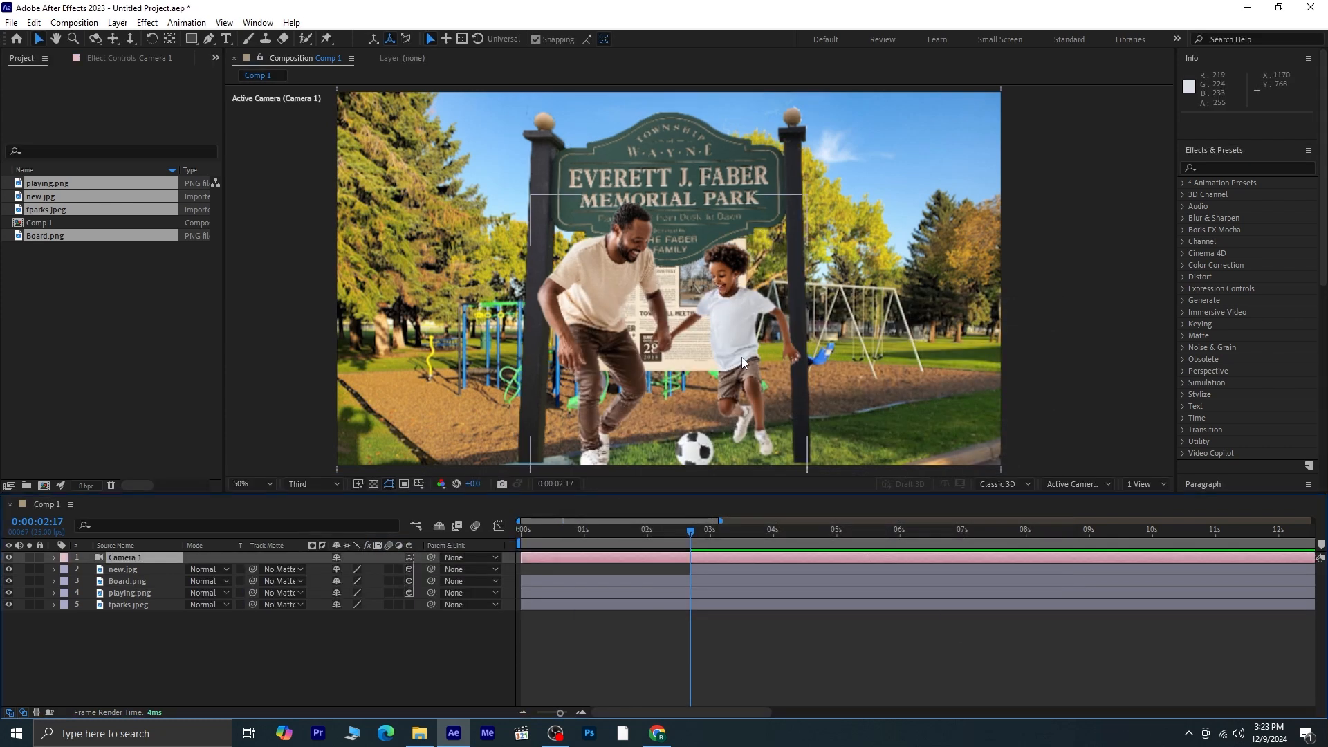
pyautogui.scroll(-3, 741, 356)
pyautogui.scroll(1, 741, 357)
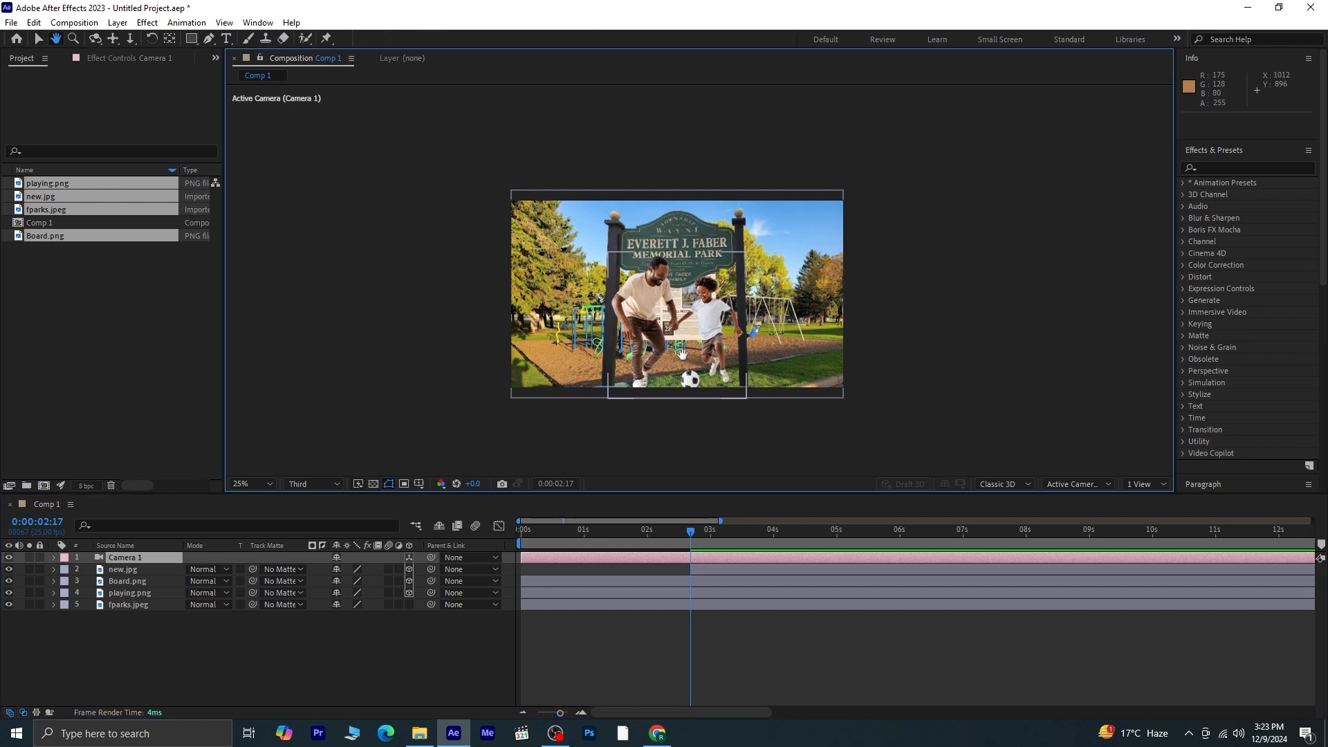
# - Keyframe Camera 1's Position at 0:00:02:11 and push its Z value in to -63.7 at 0:00:04:07
pyautogui.press('p')
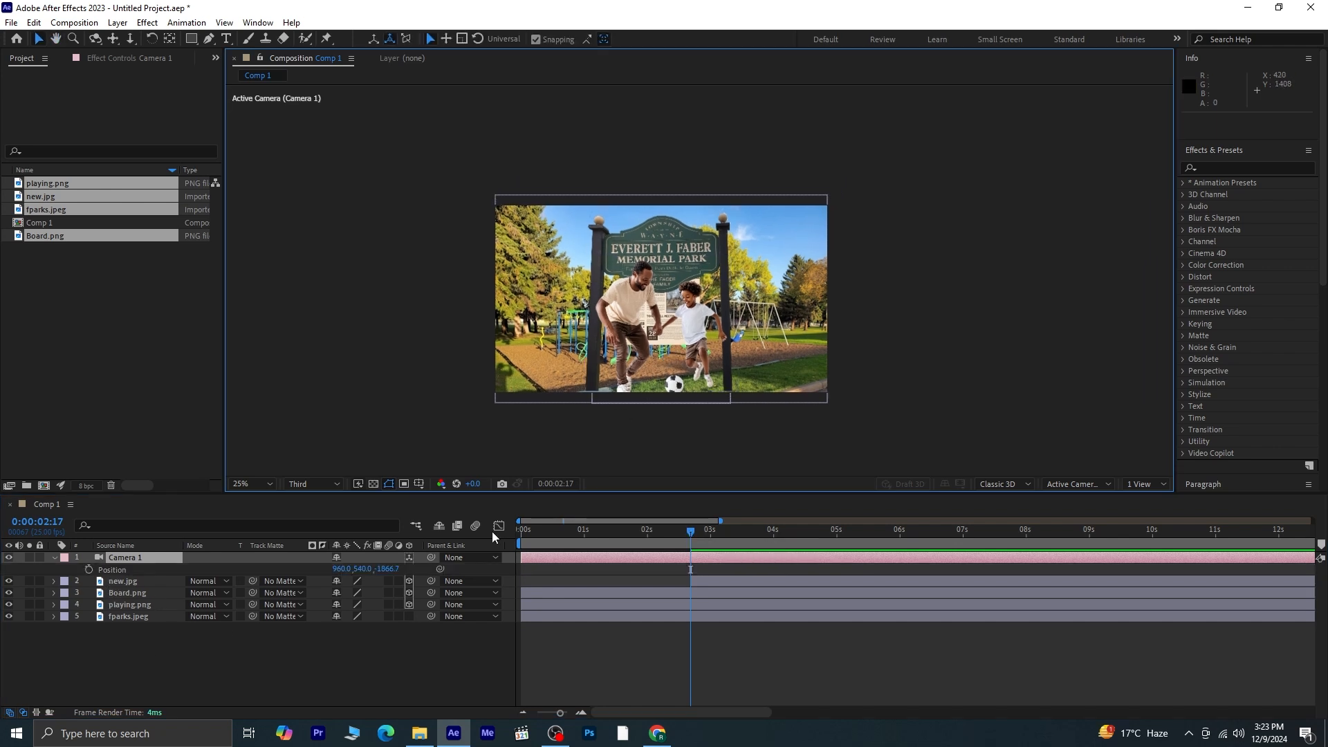
pyautogui.moveTo(690, 533); pyautogui.dragTo(675, 538)
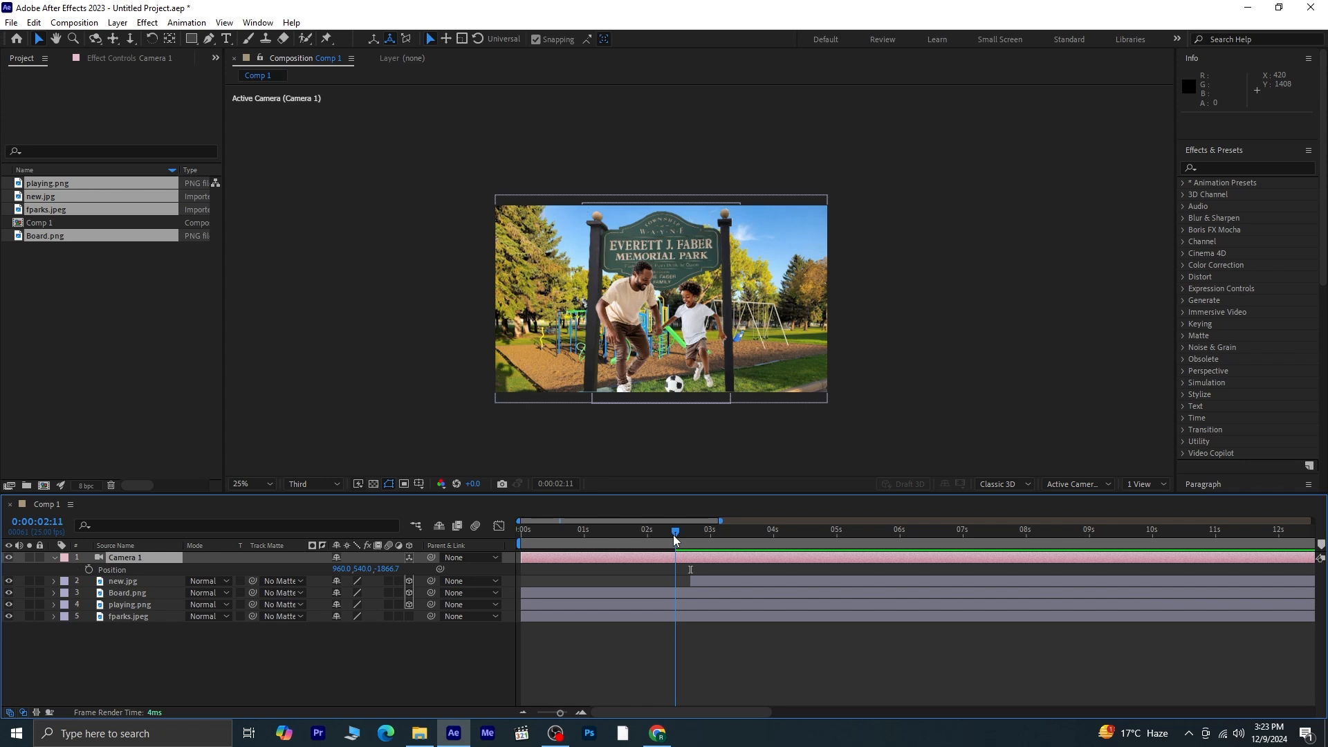
pyautogui.click(88, 569)
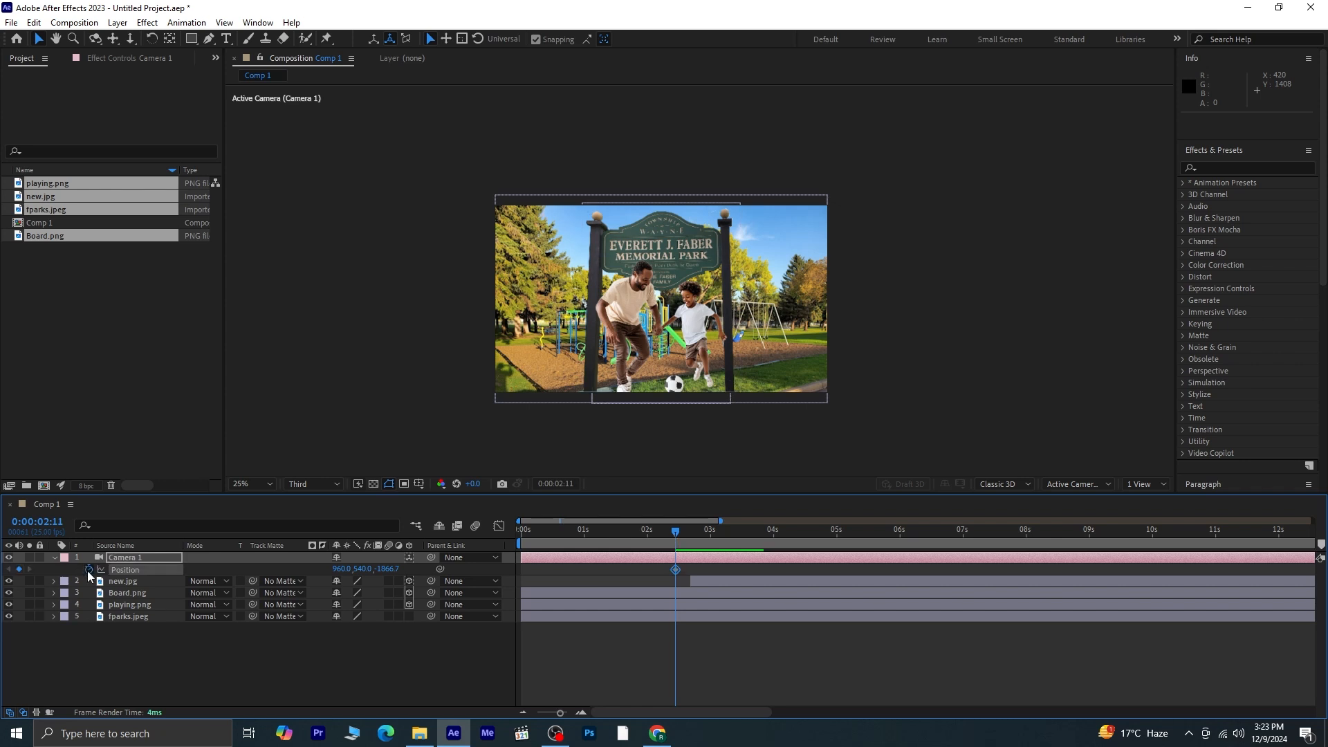
pyautogui.moveTo(677, 534); pyautogui.dragTo(791, 559)
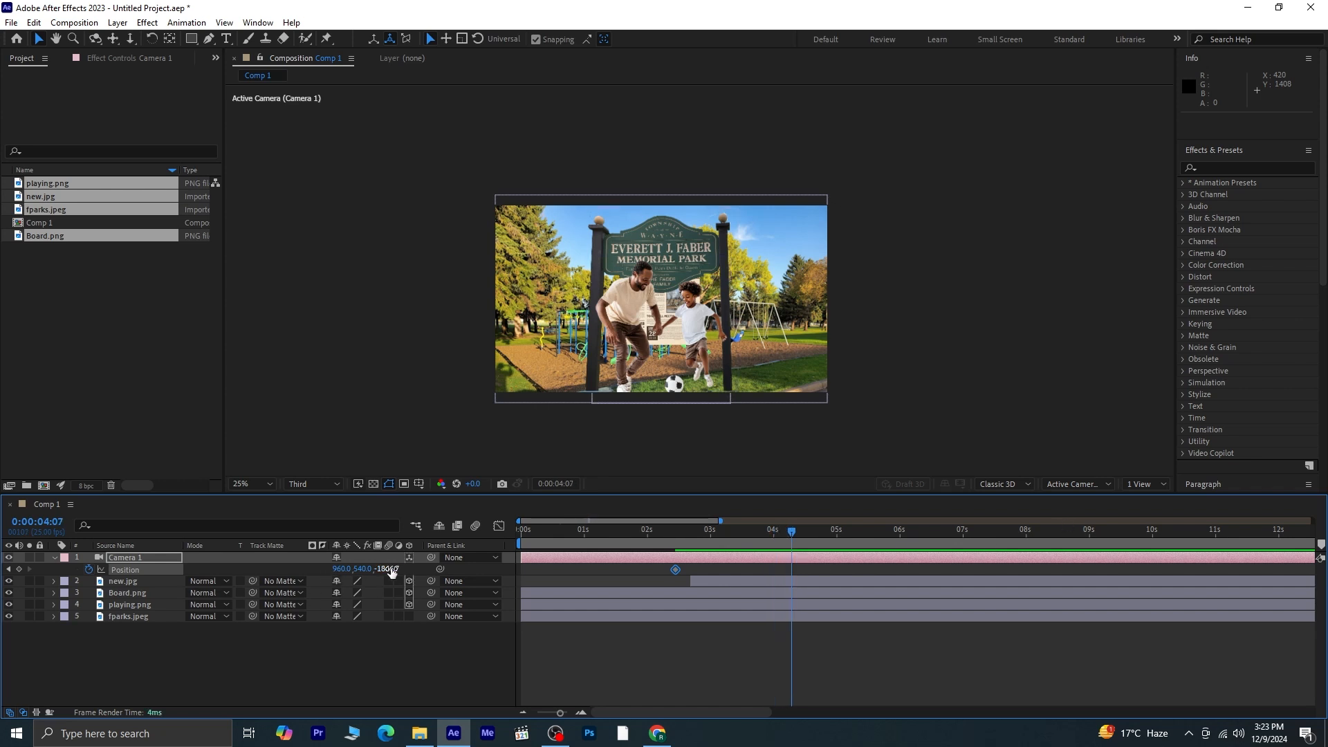
pyautogui.moveTo(398, 568); pyautogui.dragTo(1017, 570)
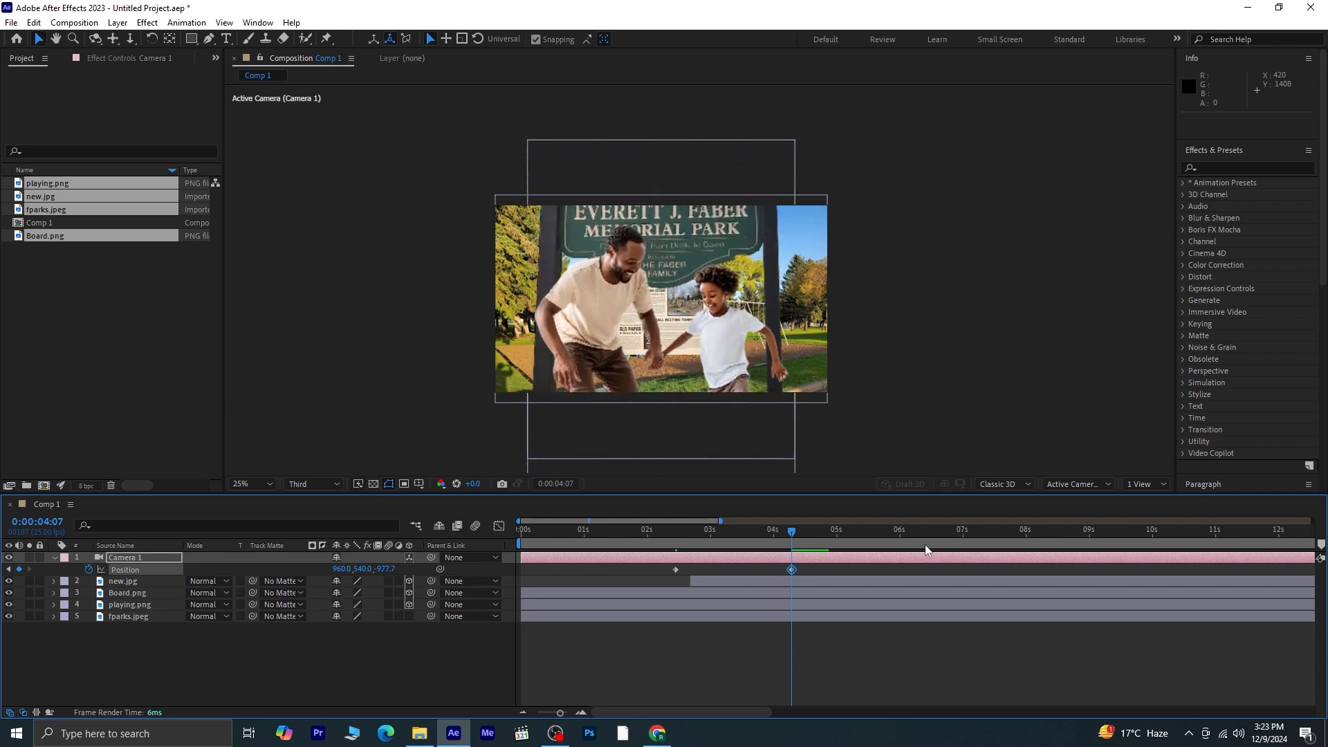
pyautogui.moveTo(381, 569); pyautogui.dragTo(941, 572)
pyautogui.moveTo(388, 572); pyautogui.dragTo(486, 562)
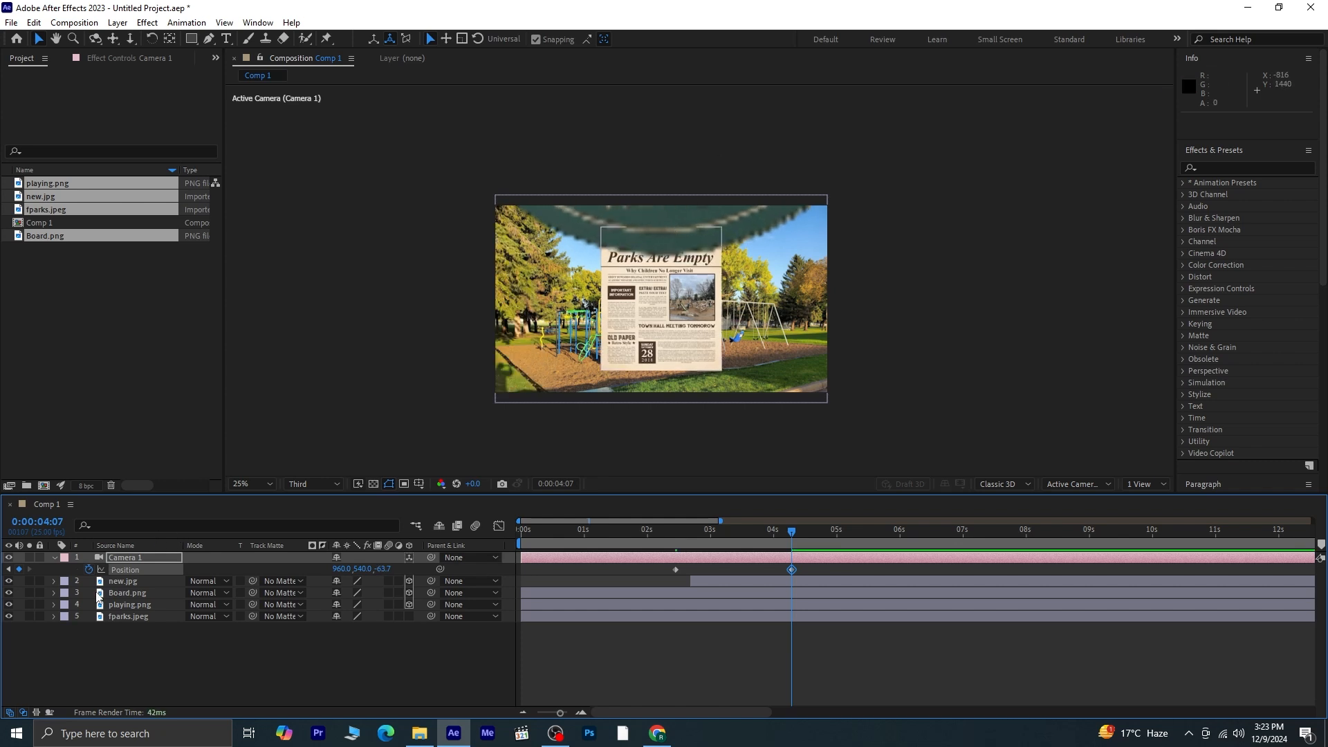
# - At 0:00:04:07, raise Board.png out of the camera's view to a Y position of about 475.3
pyautogui.click(137, 595)
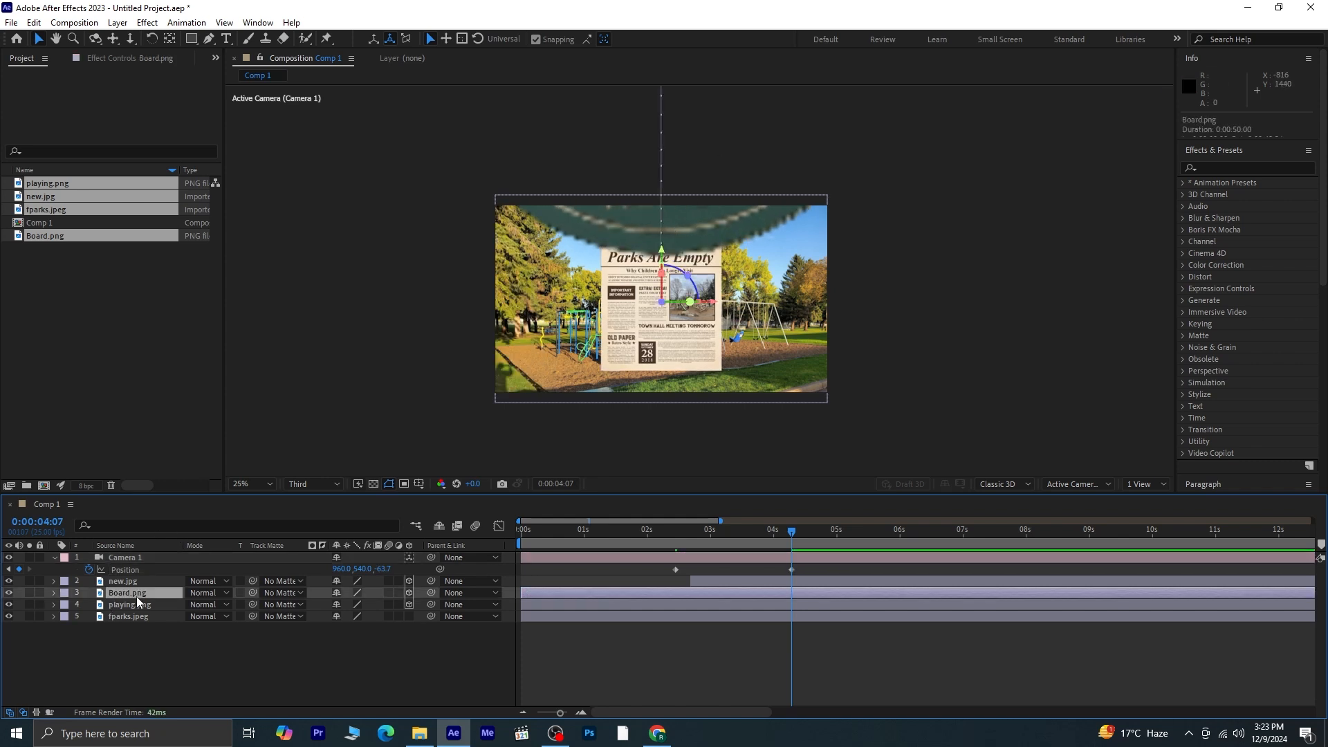
pyautogui.press('u')
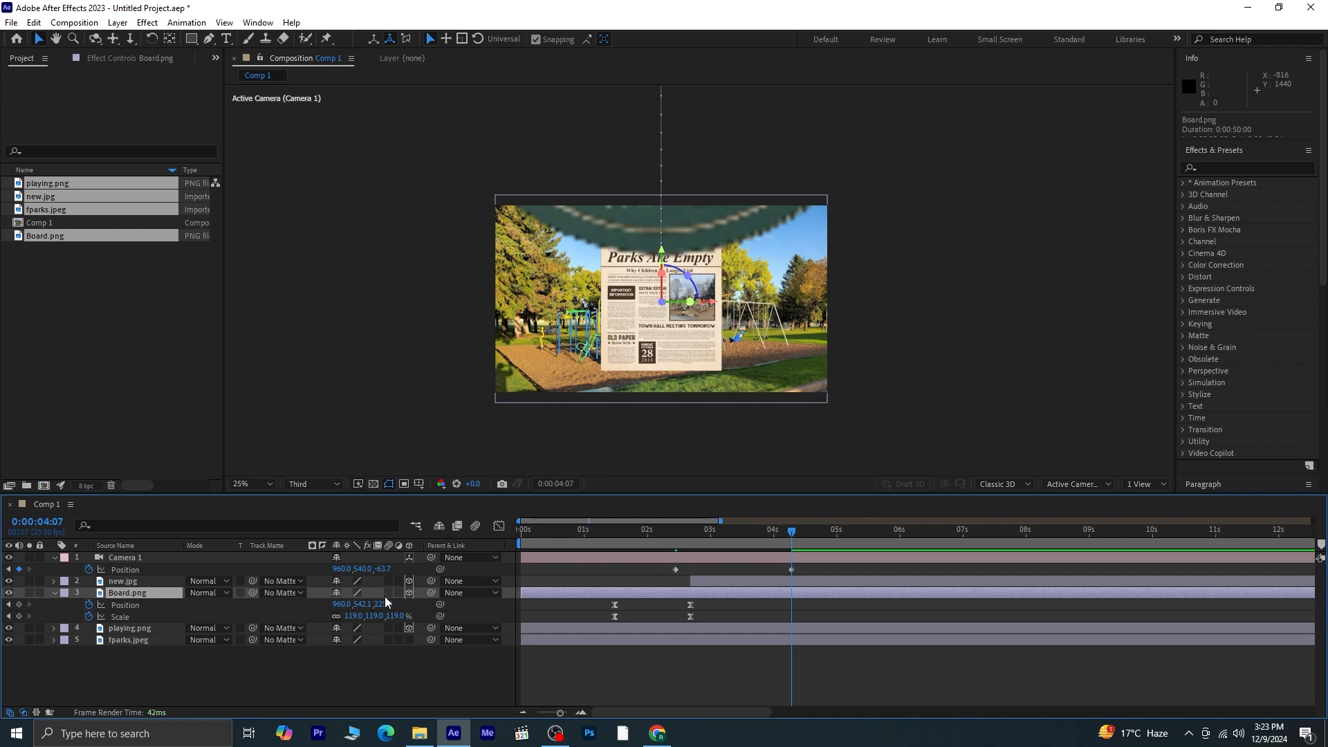
pyautogui.moveTo(662, 257); pyautogui.dragTo(657, 230)
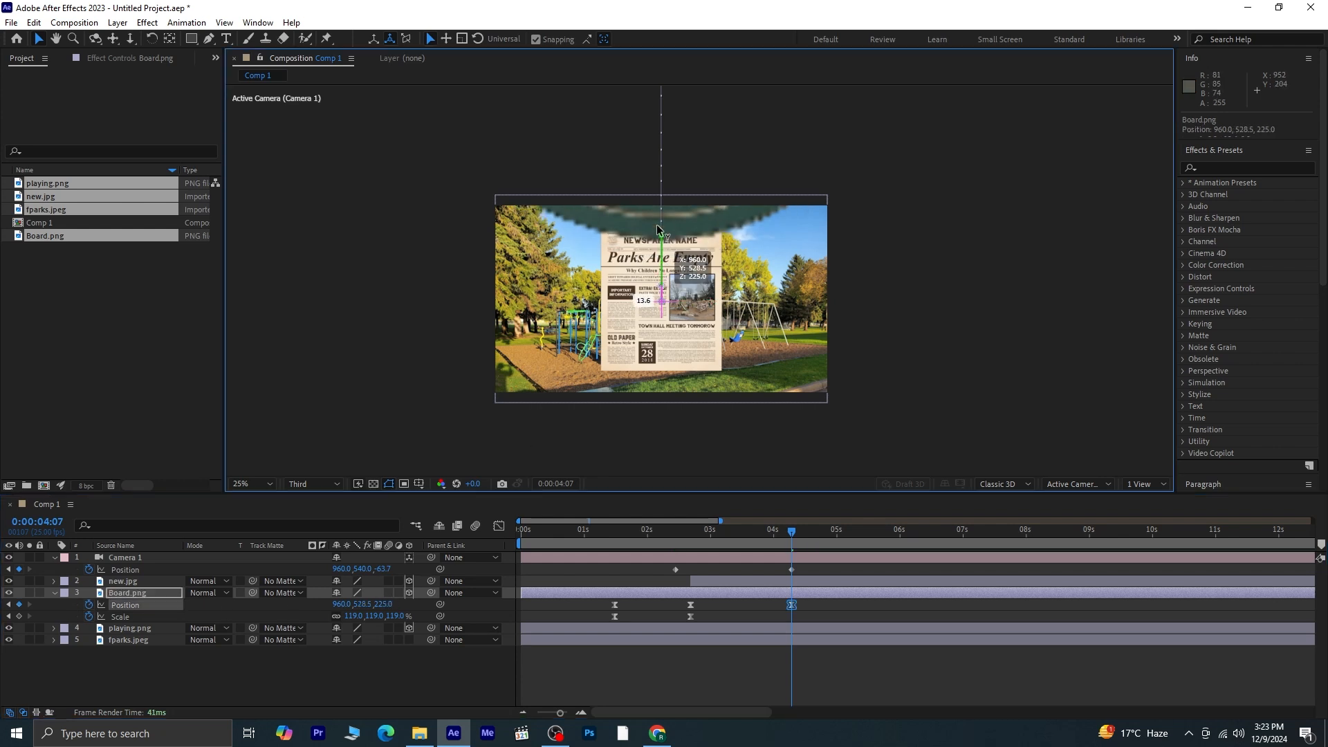
pyautogui.moveTo(647, 181); pyautogui.dragTo(647, 182)
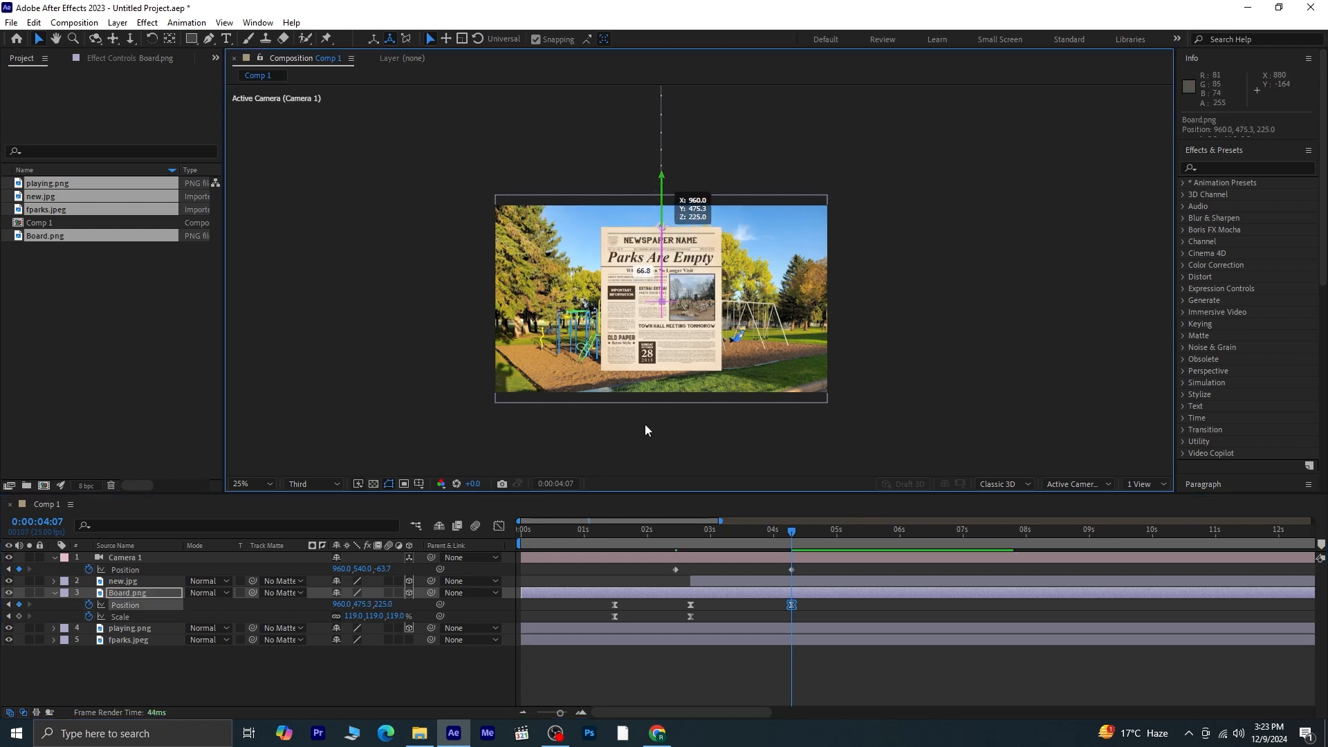
# - Preview the camera push through the layers from around 0:00:02:09
pyautogui.moveTo(792, 531); pyautogui.dragTo(733, 540)
pyautogui.press('space')
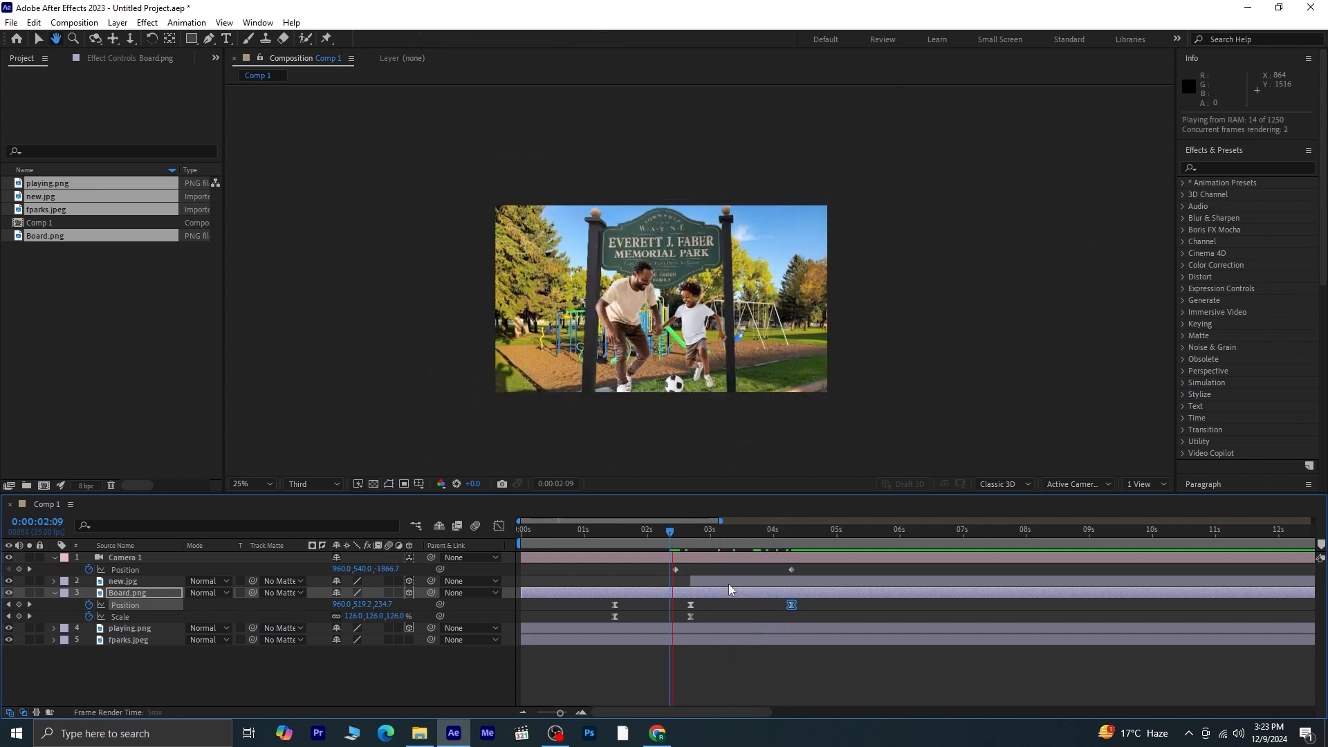
pyautogui.press('space')
pyautogui.moveTo(740, 537); pyautogui.dragTo(682, 542)
pyautogui.press('space')
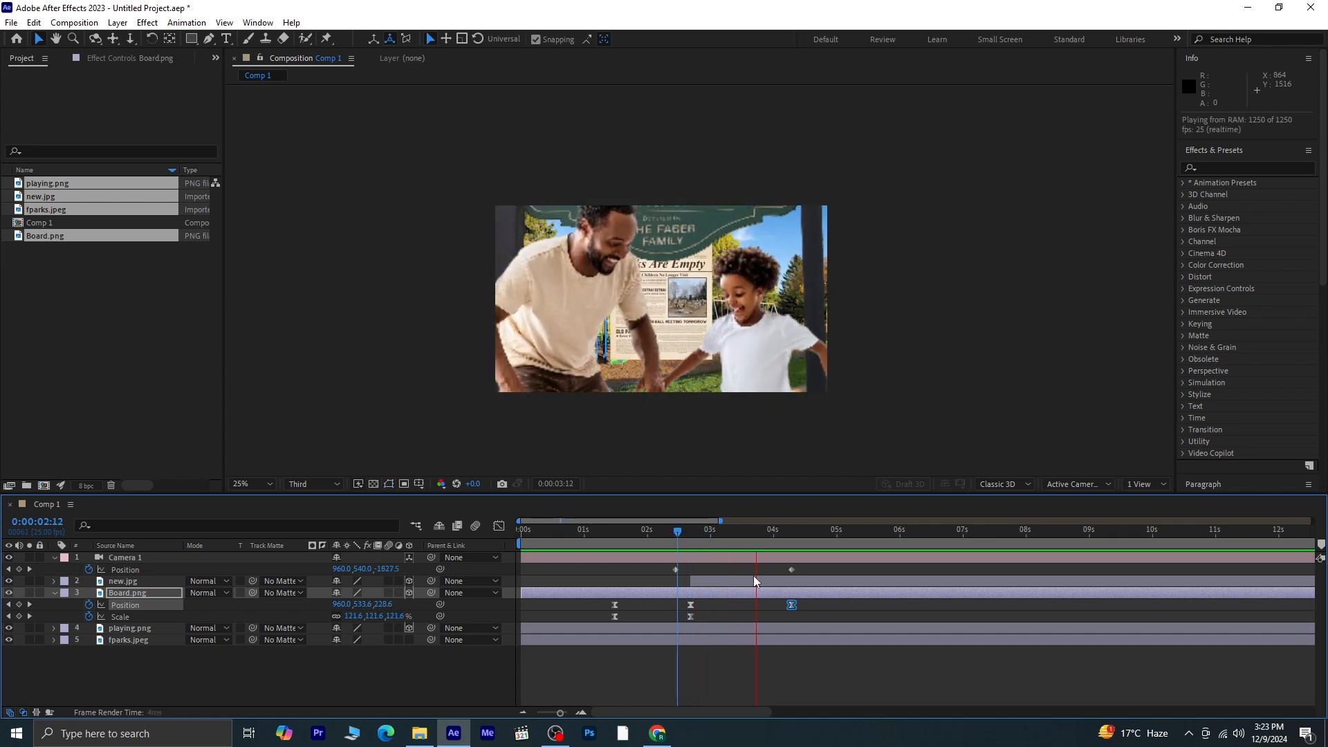
pyautogui.press('space')
# - Shift the camera keyframes to start at 0:00:02:18, align Board.png's last Position keyframe with the camera's ending keyframe, and preview
pyautogui.moveTo(807, 567); pyautogui.dragTo(693, 571)
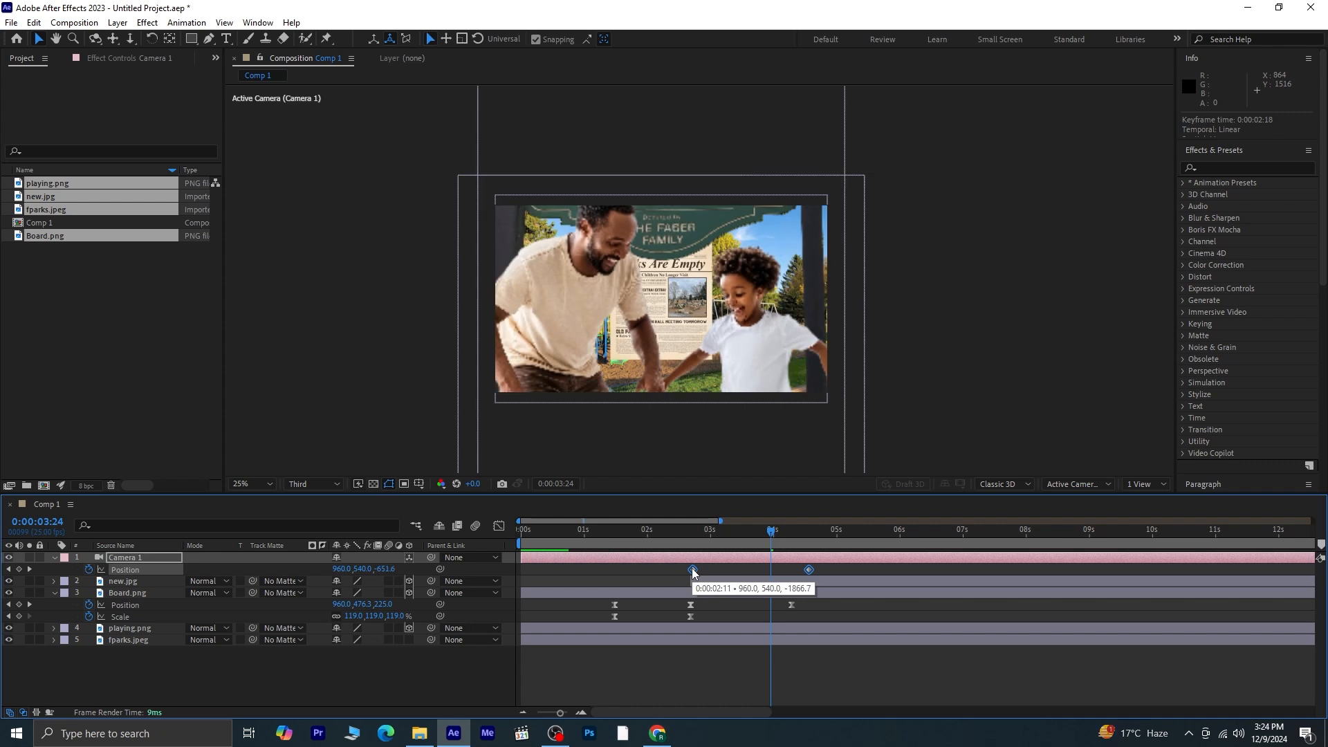
pyautogui.moveTo(793, 607); pyautogui.dragTo(809, 607)
pyautogui.click(621, 539)
pyautogui.press('space')
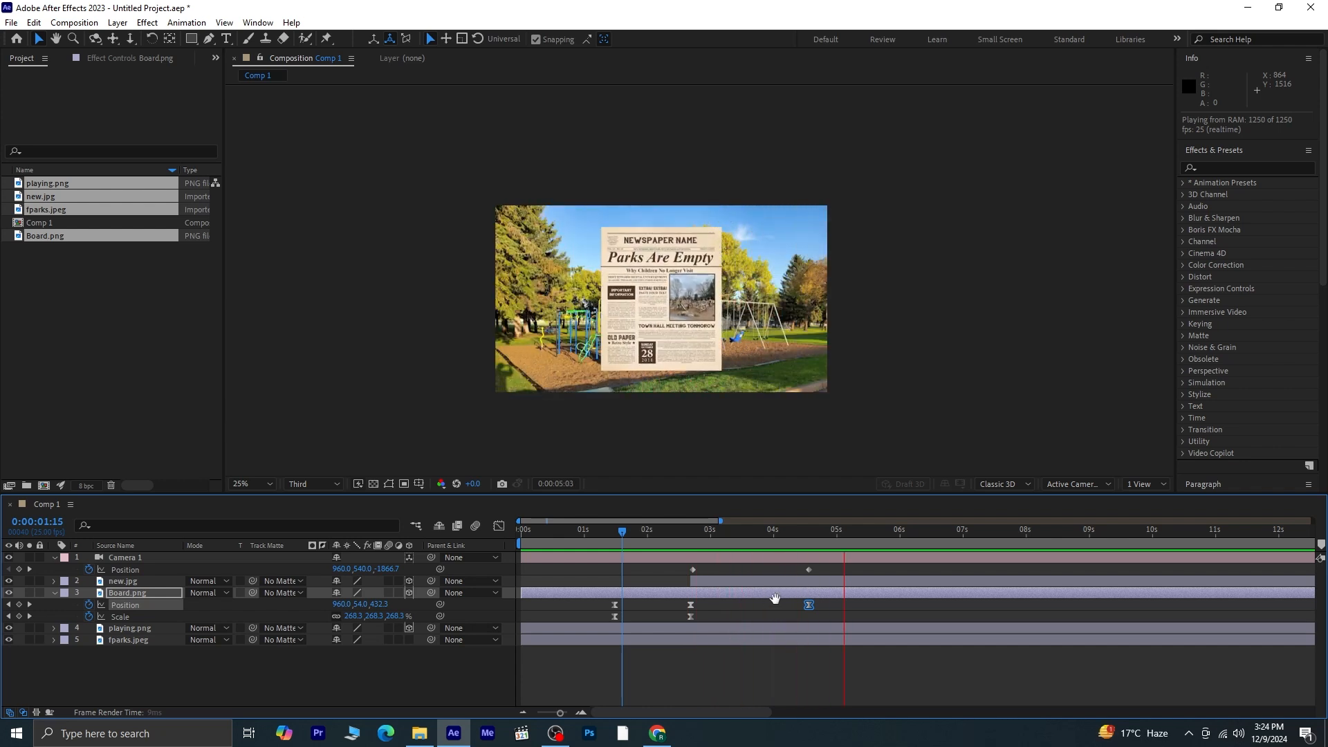
pyautogui.click(847, 531)
# - At 0:00:04:14, collapse Board.png's properties and add X Rotation and Z Rotation keyframes to new.jpg
pyautogui.moveTo(793, 549)
pyautogui.mouseDown()
pyautogui.moveTo(748, 559)
pyautogui.moveTo(758, 533)
pyautogui.moveTo(812, 533)
pyautogui.mouseUp()
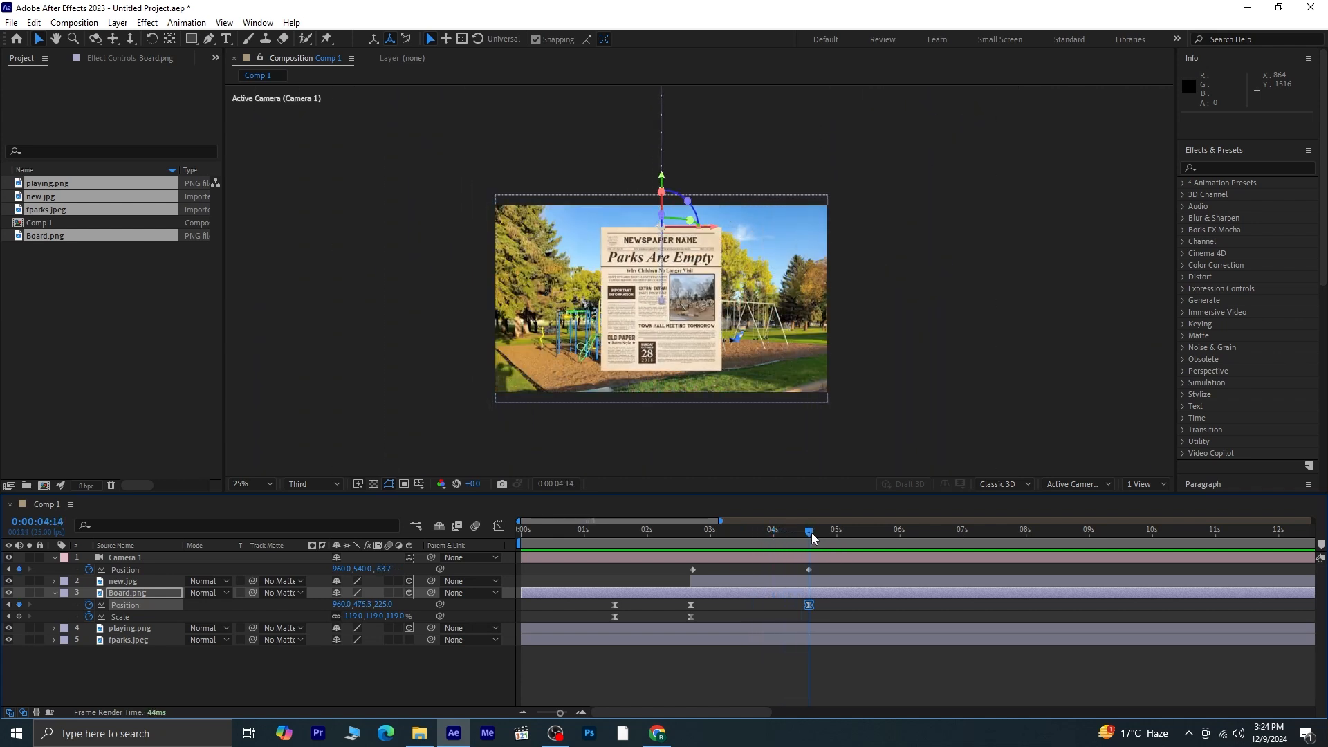
pyautogui.click(55, 595)
pyautogui.click(151, 583)
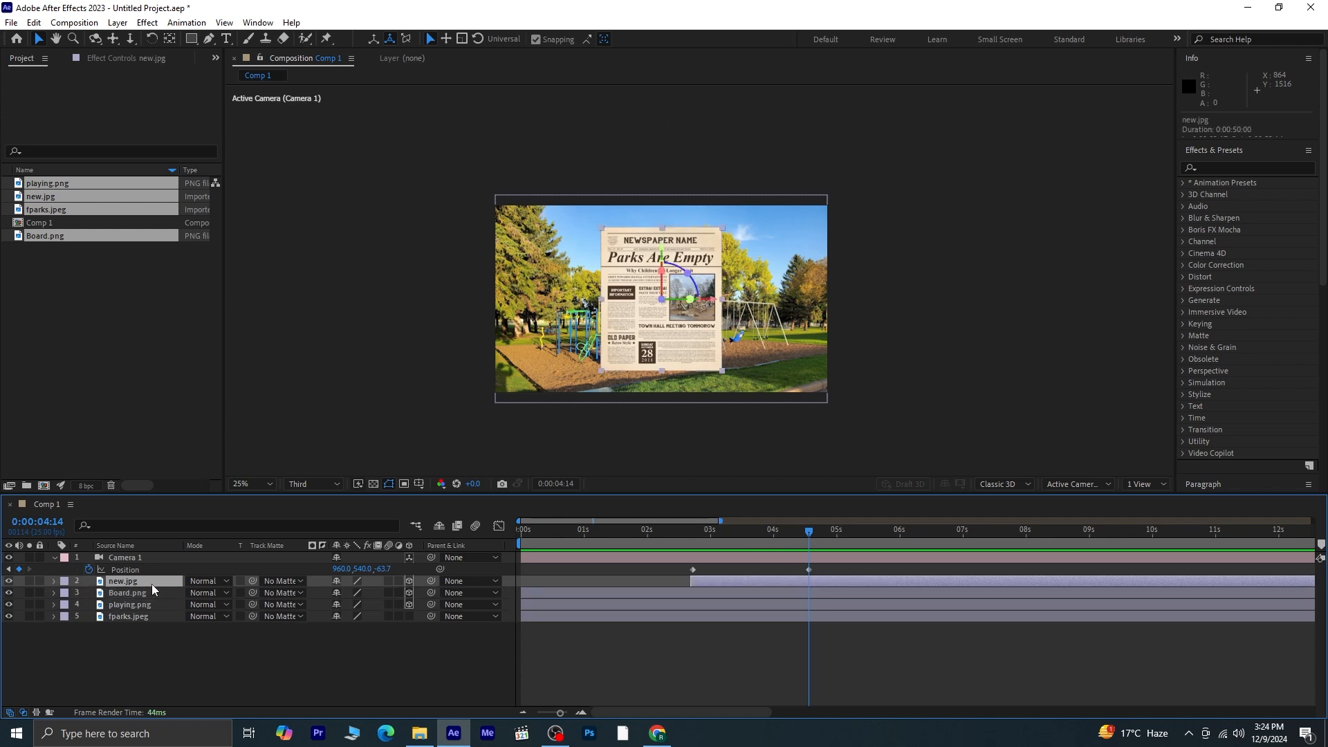
pyautogui.press('r')
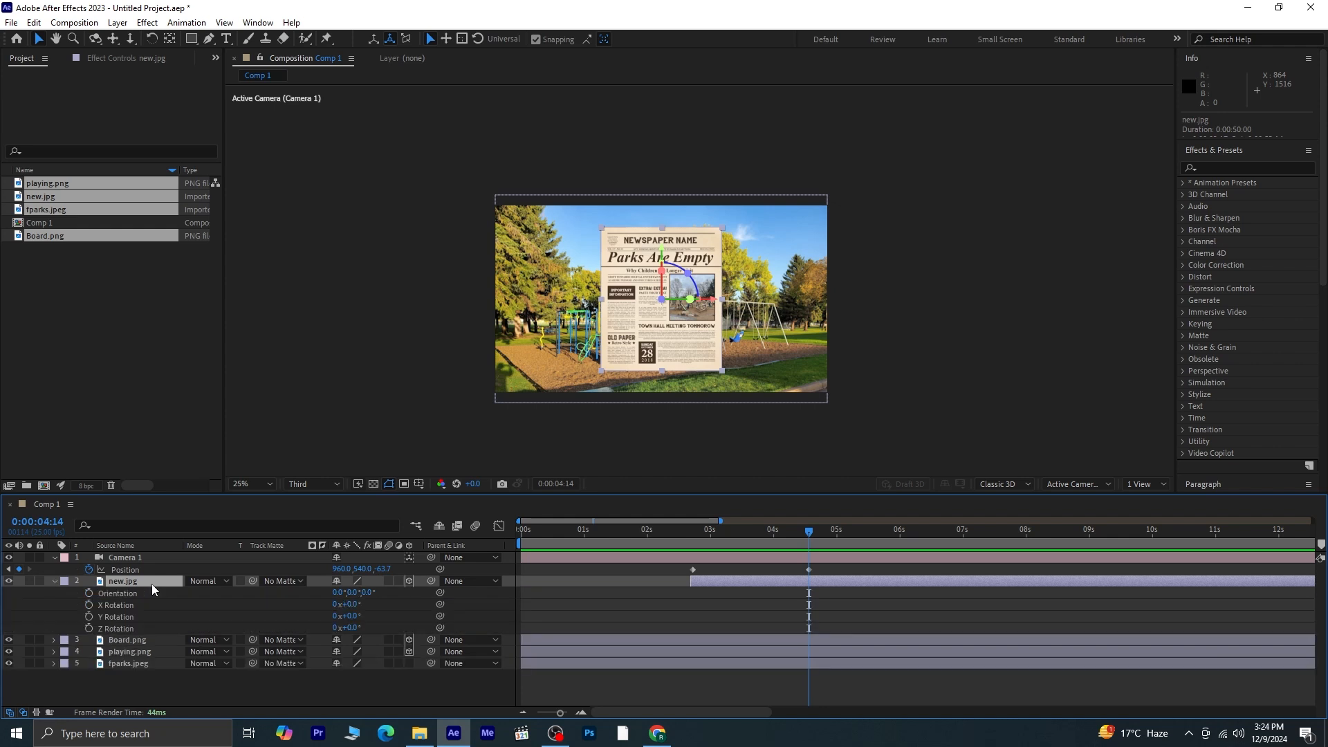
pyautogui.click(91, 605)
pyautogui.click(88, 628)
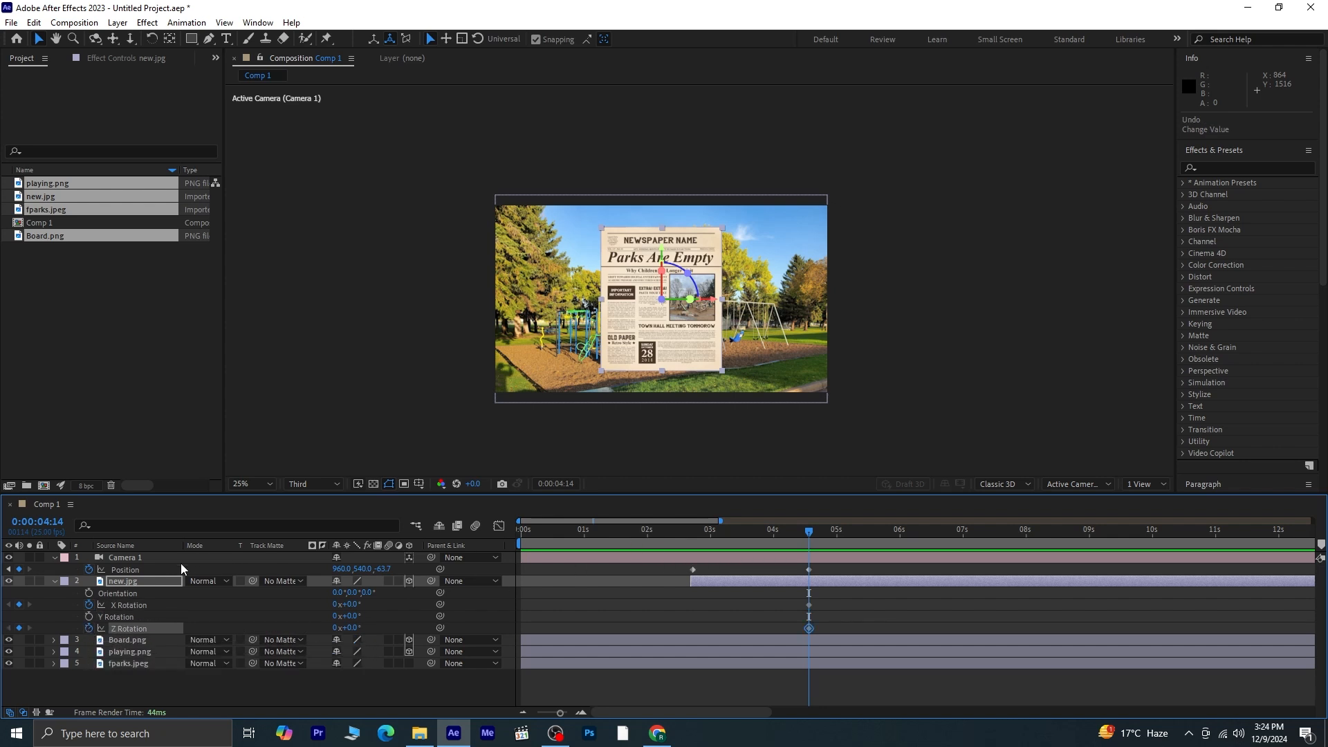
pyautogui.press('u')
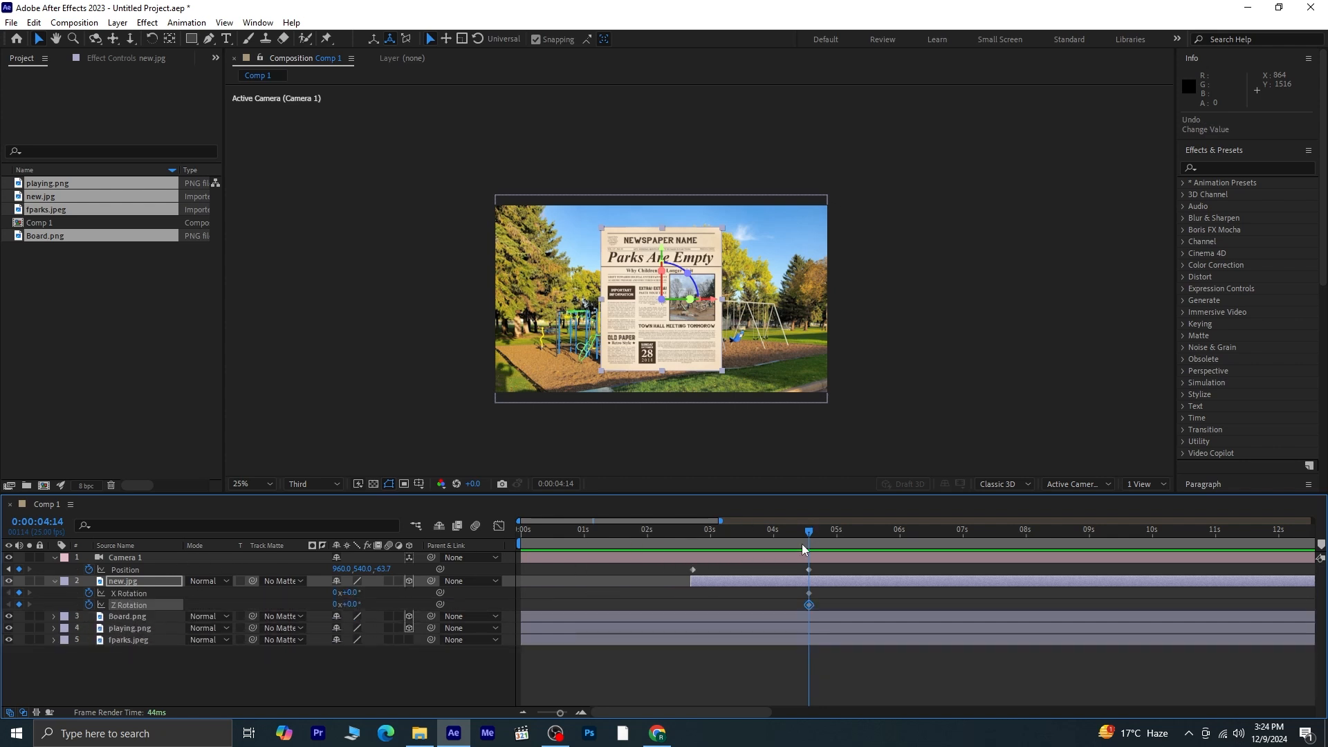
# - At 0:00:05:22, tilt new.jpg to about -17° X Rotation and -14° Z Rotation, and preview the motion
pyautogui.moveTo(890, 552); pyautogui.dragTo(892, 553)
pyautogui.moveTo(353, 593)
pyautogui.mouseDown()
pyautogui.moveTo(332, 593)
pyautogui.moveTo(346, 605)
pyautogui.moveTo(343, 593)
pyautogui.mouseUp()
pyautogui.moveTo(879, 532); pyautogui.dragTo(781, 546)
pyautogui.press('space')
pyautogui.press('space')
# - Set new.jpg's starting keyframes at 0:00:04:14 to -36° X Rotation and -28° Z Rotation, and preview the motion
pyautogui.click(9, 594)
pyautogui.moveTo(355, 593)
pyautogui.mouseDown()
pyautogui.moveTo(332, 593)
pyautogui.moveTo(332, 606)
pyautogui.mouseUp()
pyautogui.press('space')
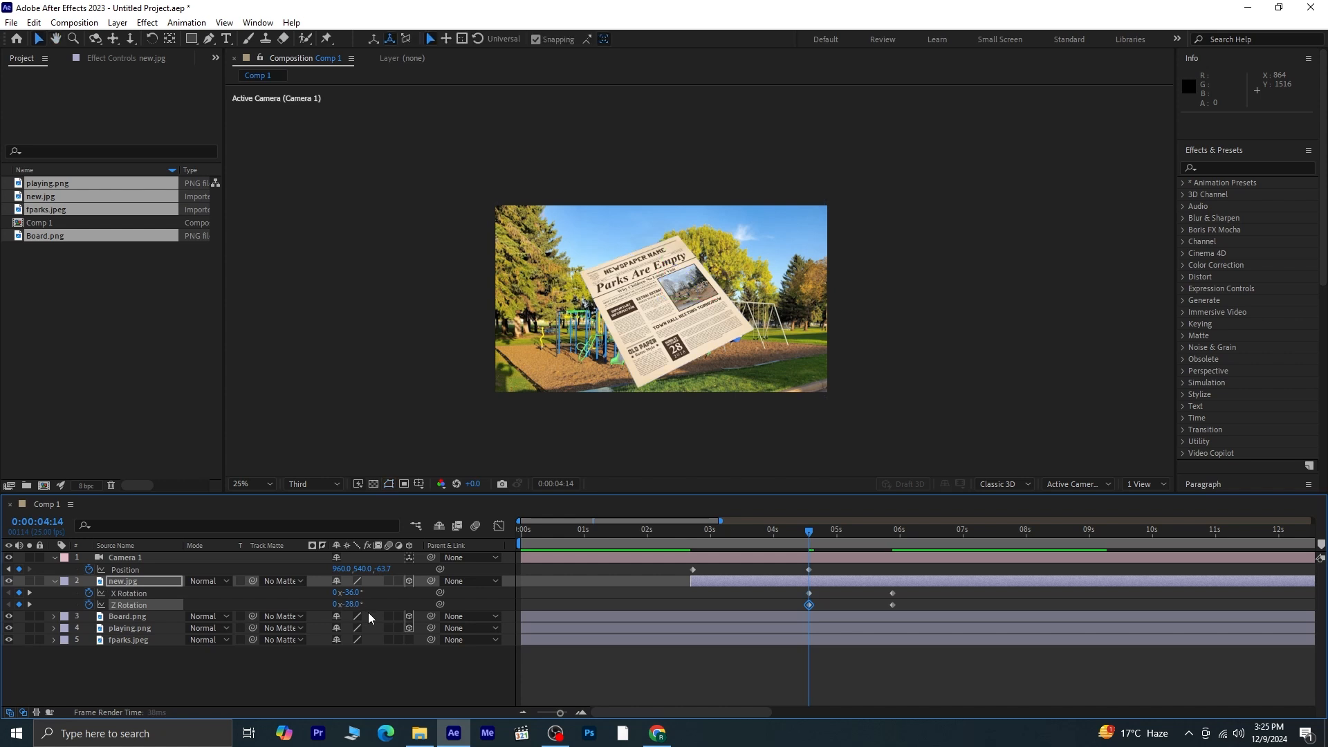
pyautogui.press('space')
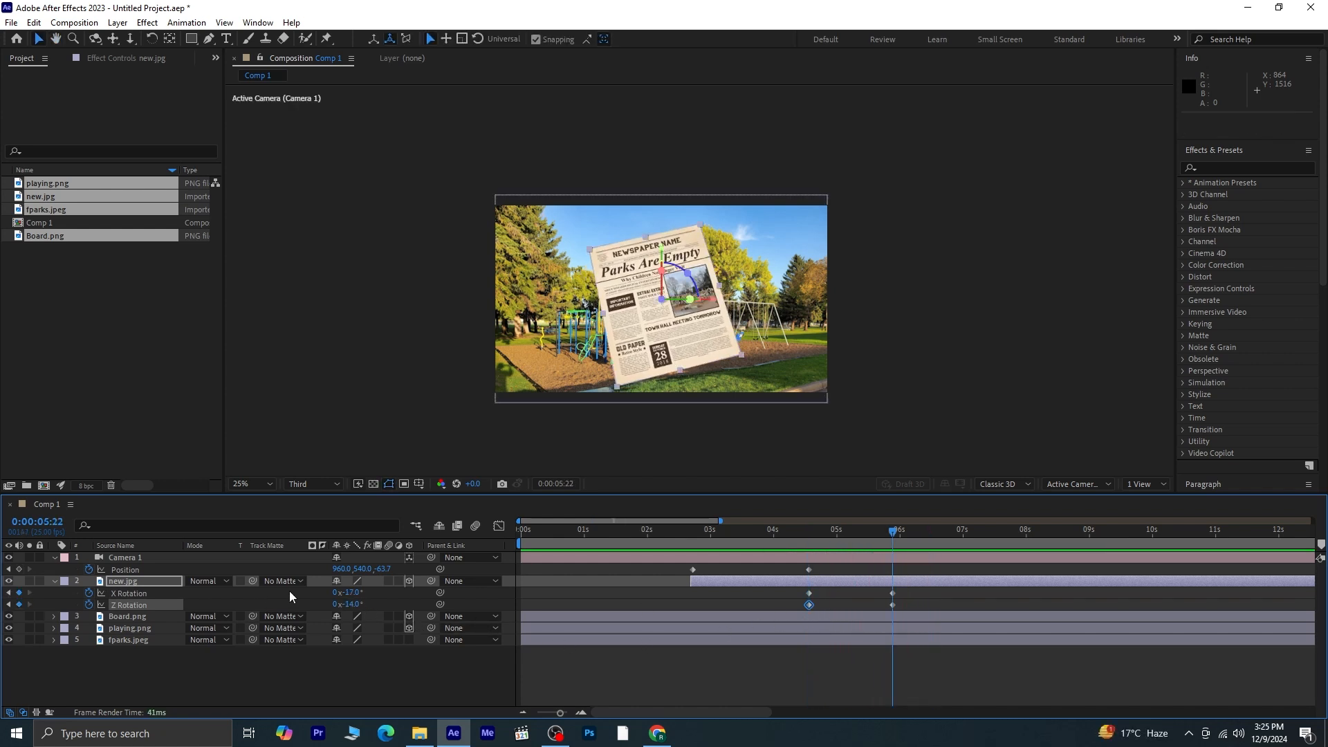
# - Set new.jpg's ending keyframes at 0:00:05:22 to -4° X Rotation and -15° Z Rotation, and preview from the beginning
pyautogui.moveTo(358, 605); pyautogui.dragTo(361, 593)
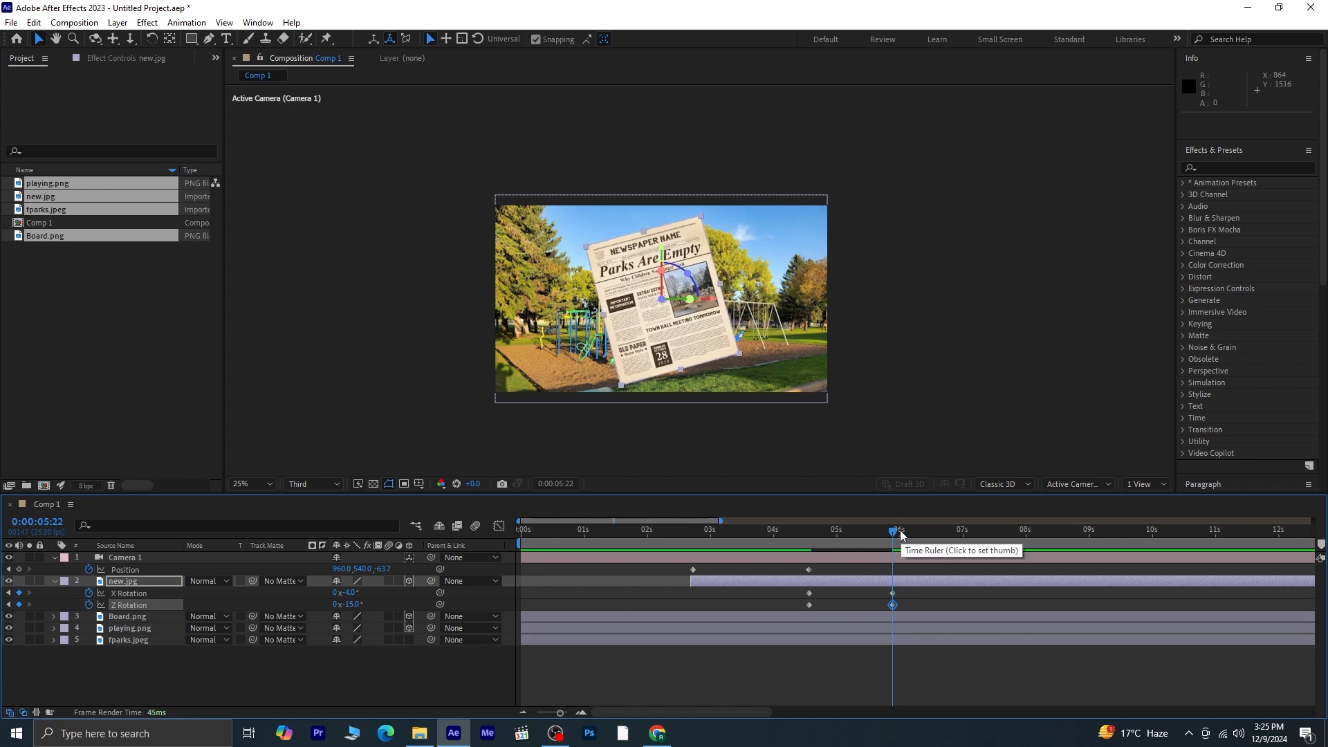
pyautogui.moveTo(877, 539); pyautogui.dragTo(406, 539)
pyautogui.press('space')
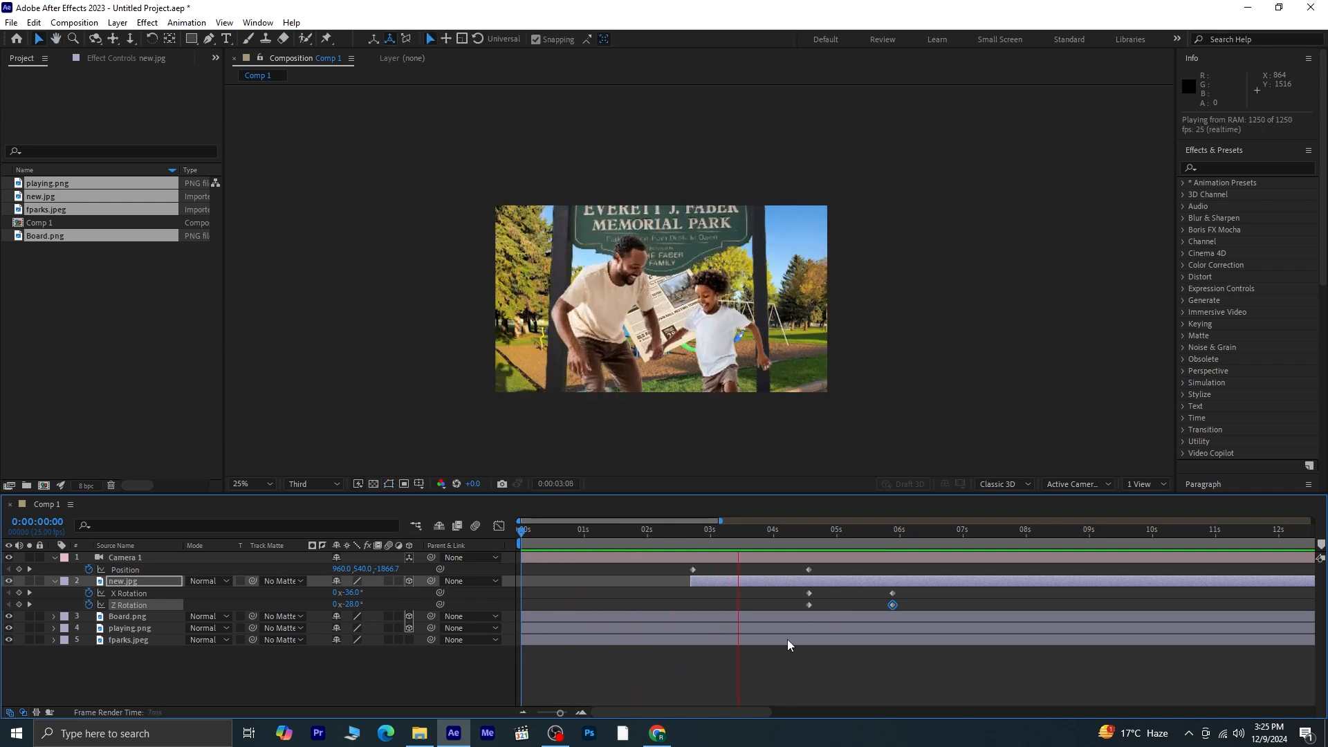
# - Fade in new.jpg with Opacity keyframes of 0% at 0:00:03:09 and 100% at 0:00:03:22
pyautogui.moveTo(745, 527)
pyautogui.mouseDown()
pyautogui.moveTo(786, 530)
pyautogui.moveTo(687, 540)
pyautogui.moveTo(729, 542)
pyautogui.mouseUp()
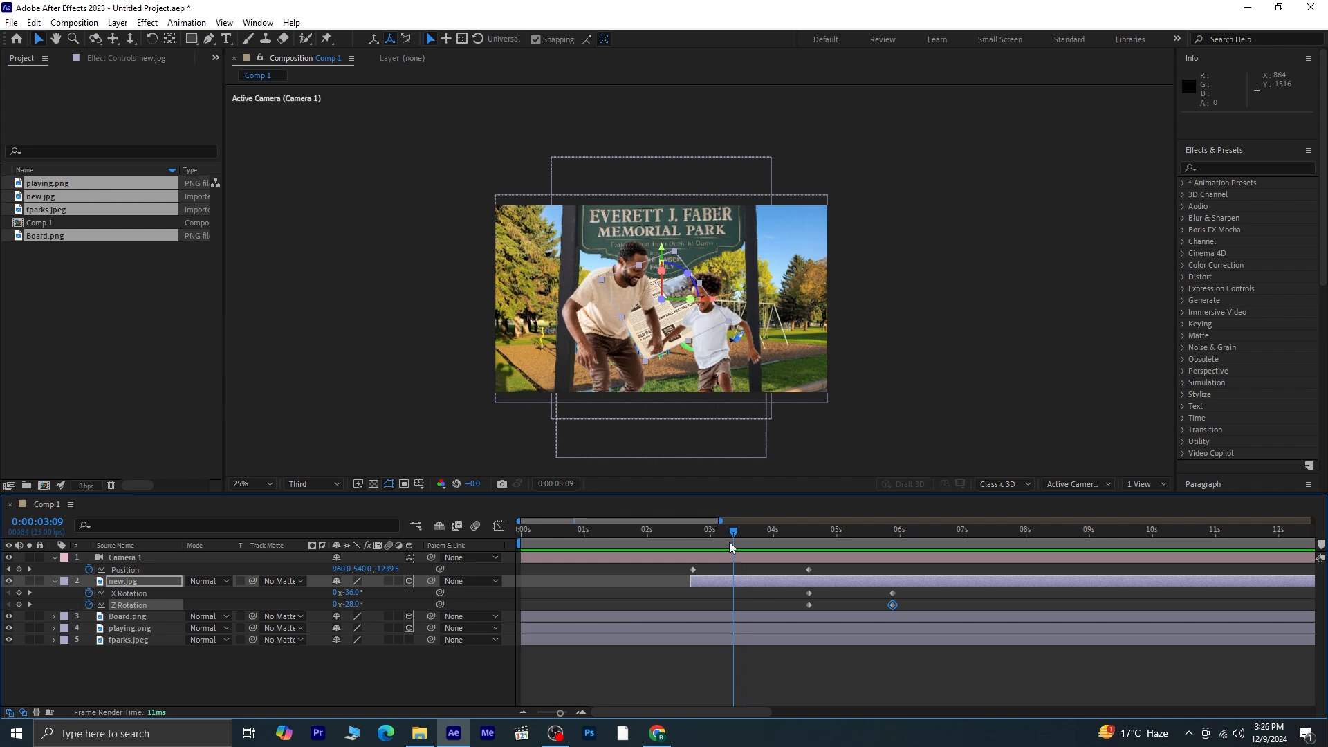
pyautogui.click(737, 582)
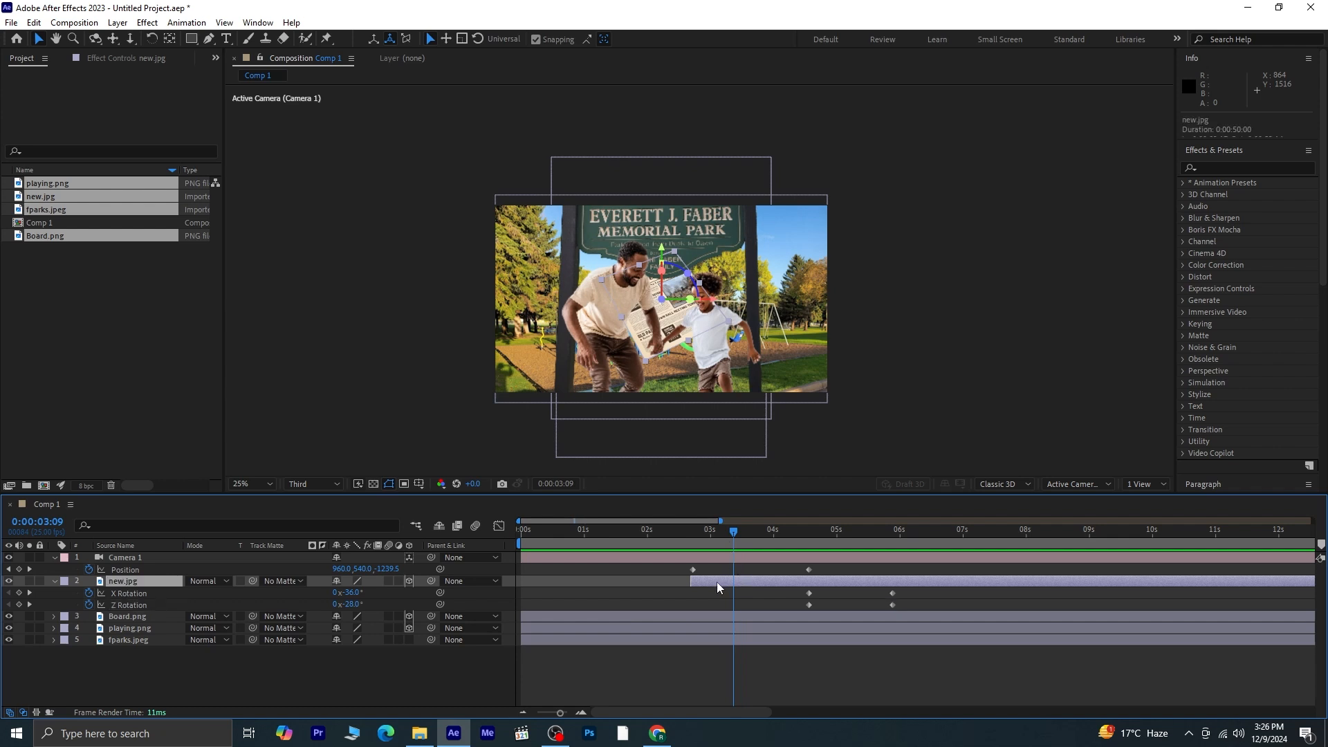
pyautogui.hotkey('shift', 't')
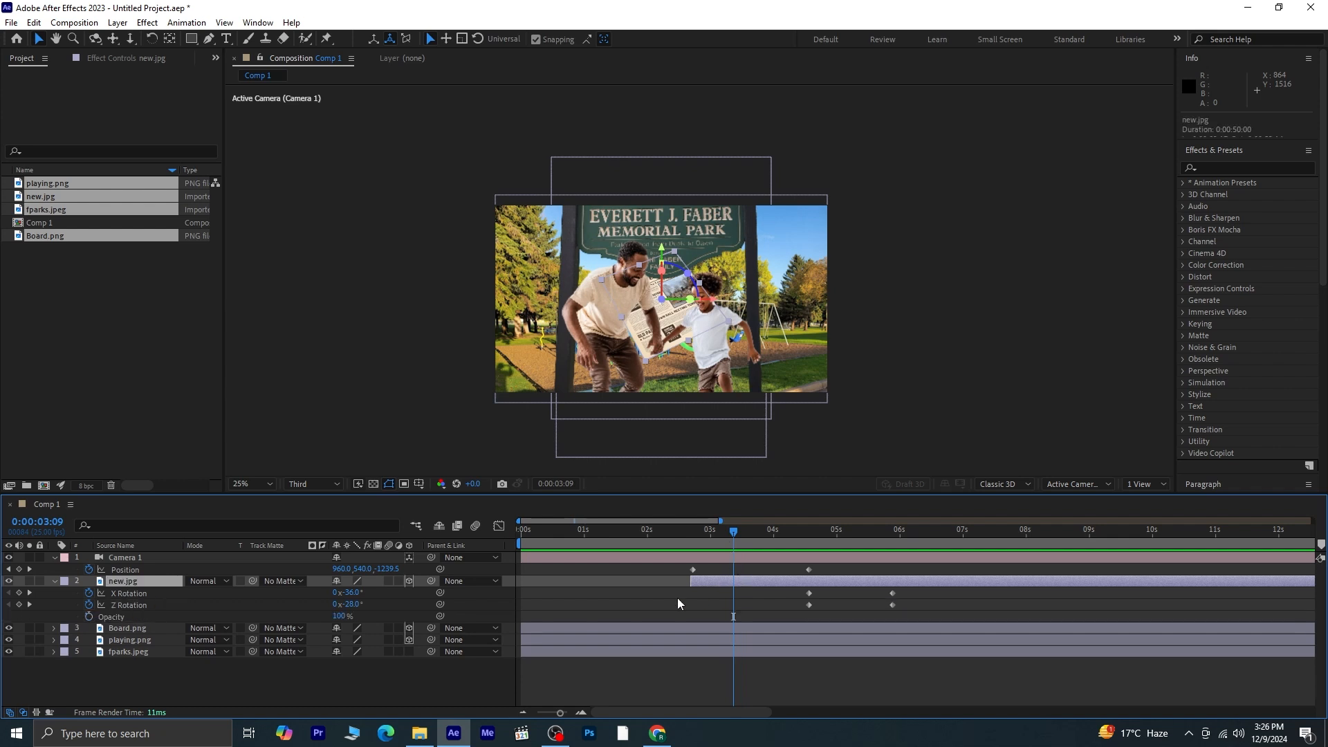
pyautogui.click(88, 617)
pyautogui.moveTo(749, 528); pyautogui.dragTo(765, 537)
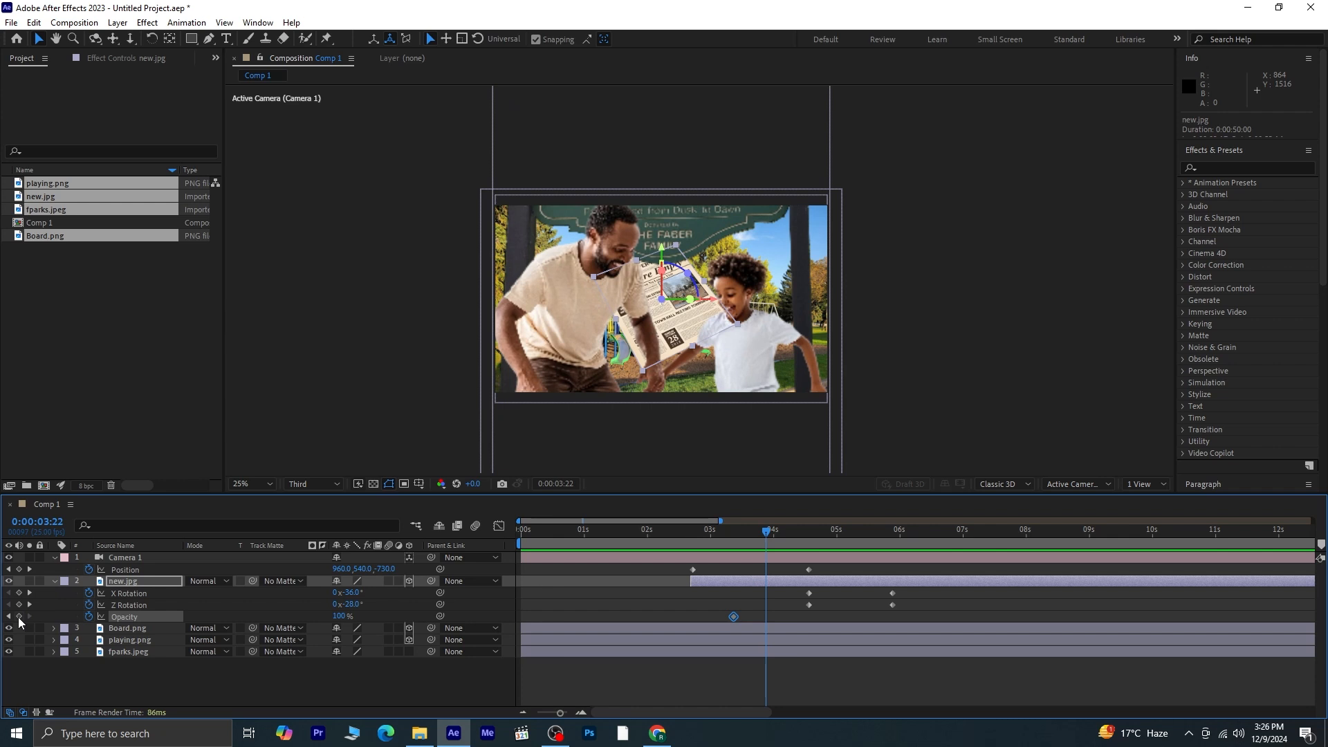
pyautogui.click(8, 617)
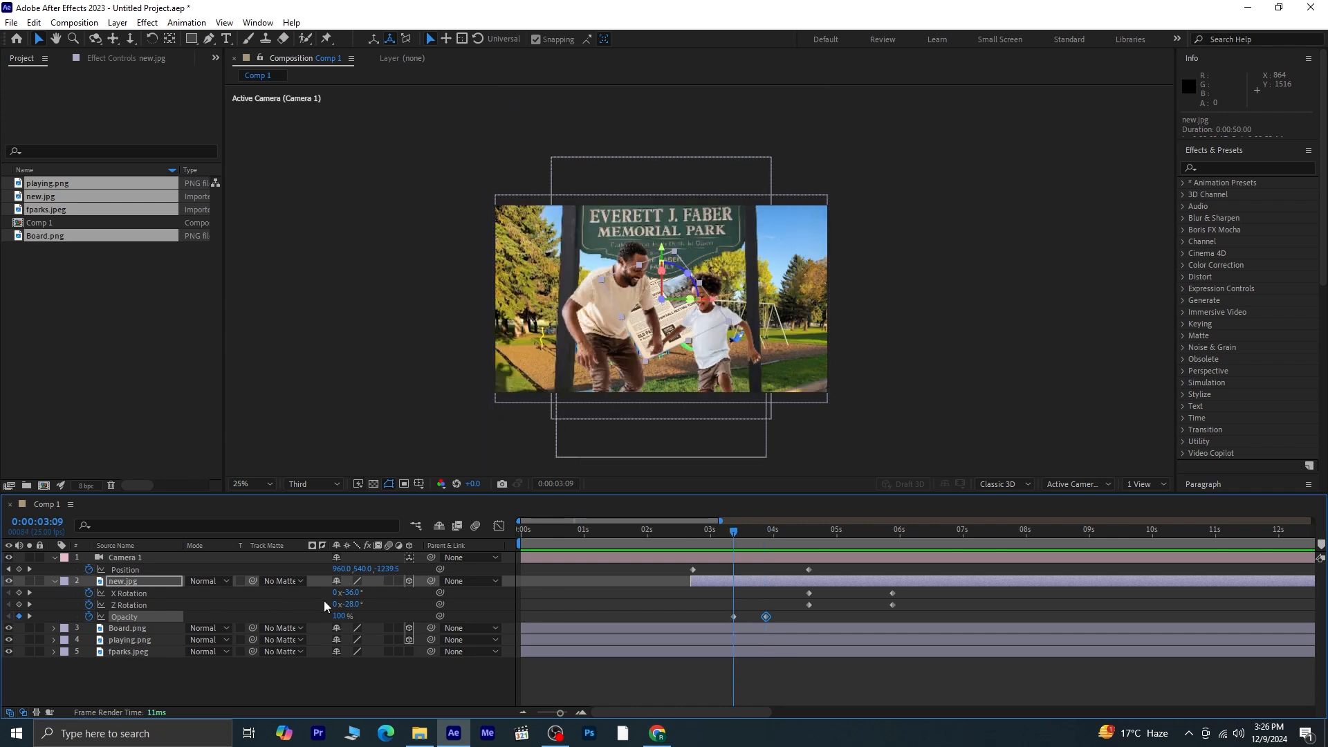
pyautogui.moveTo(344, 619); pyautogui.dragTo(304, 619)
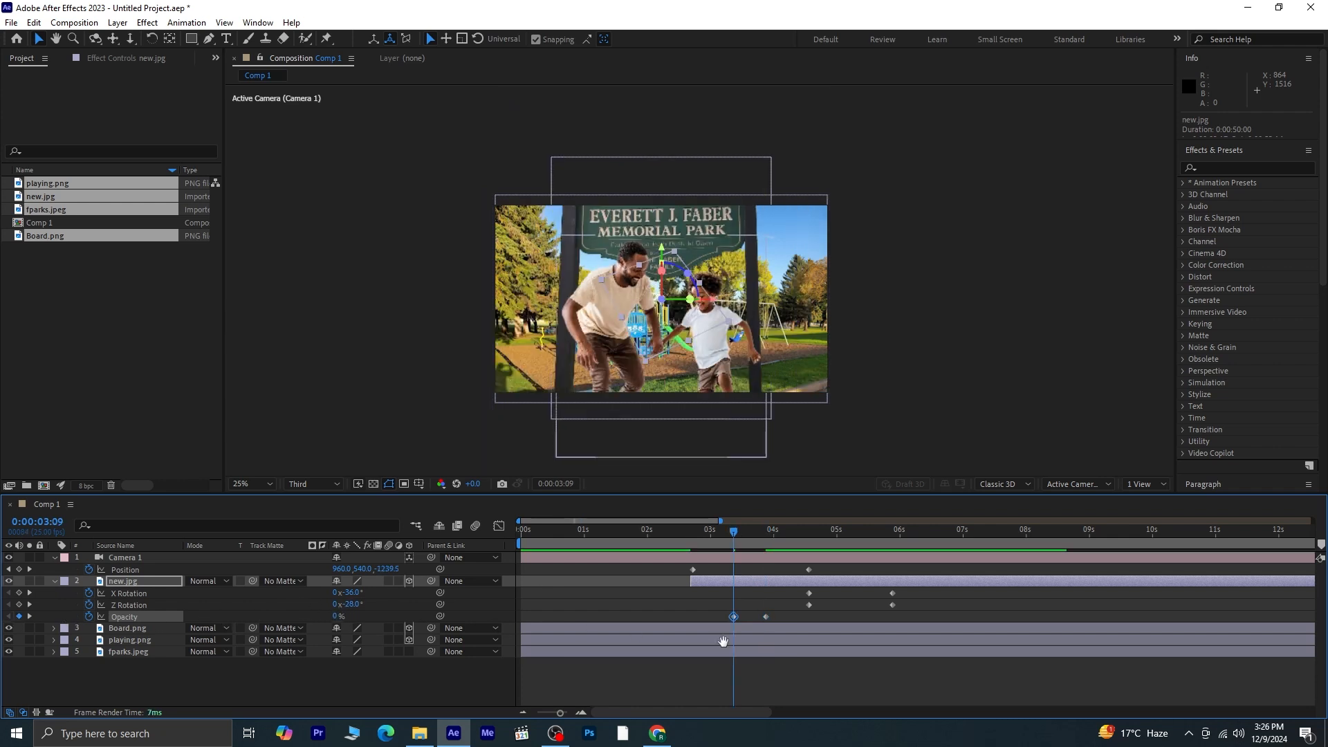
# - Preview new.jpg's fade-in and apply Easy Ease to all of its X Rotation and Z Rotation keyframes
pyautogui.press('space')
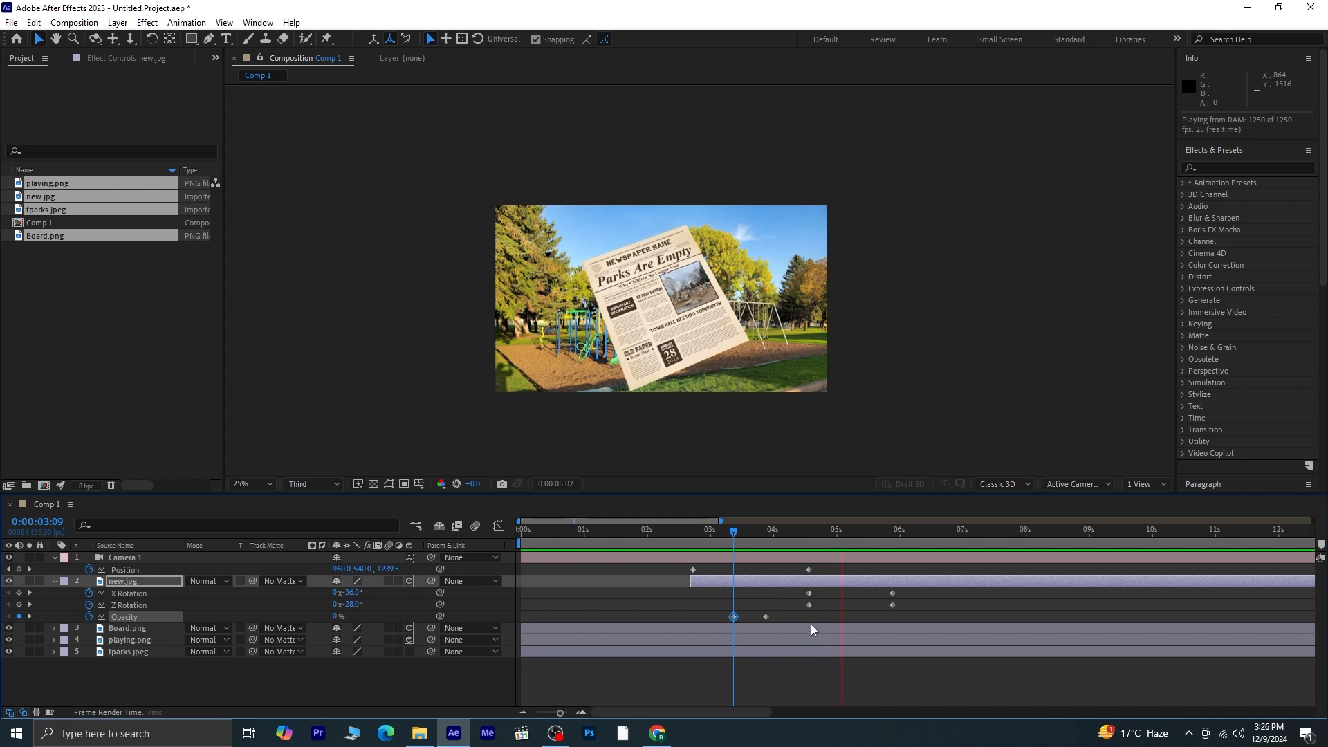
pyautogui.press('space')
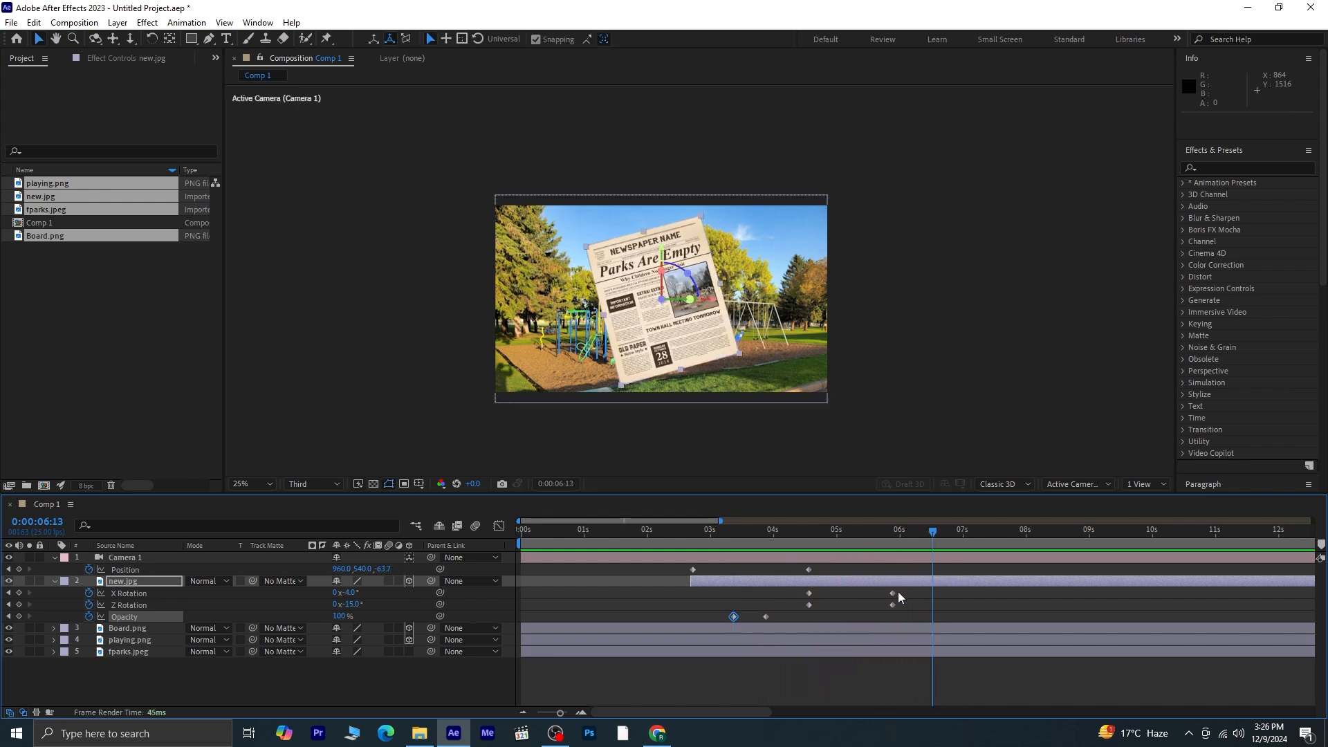
pyautogui.moveTo(907, 588); pyautogui.dragTo(792, 610)
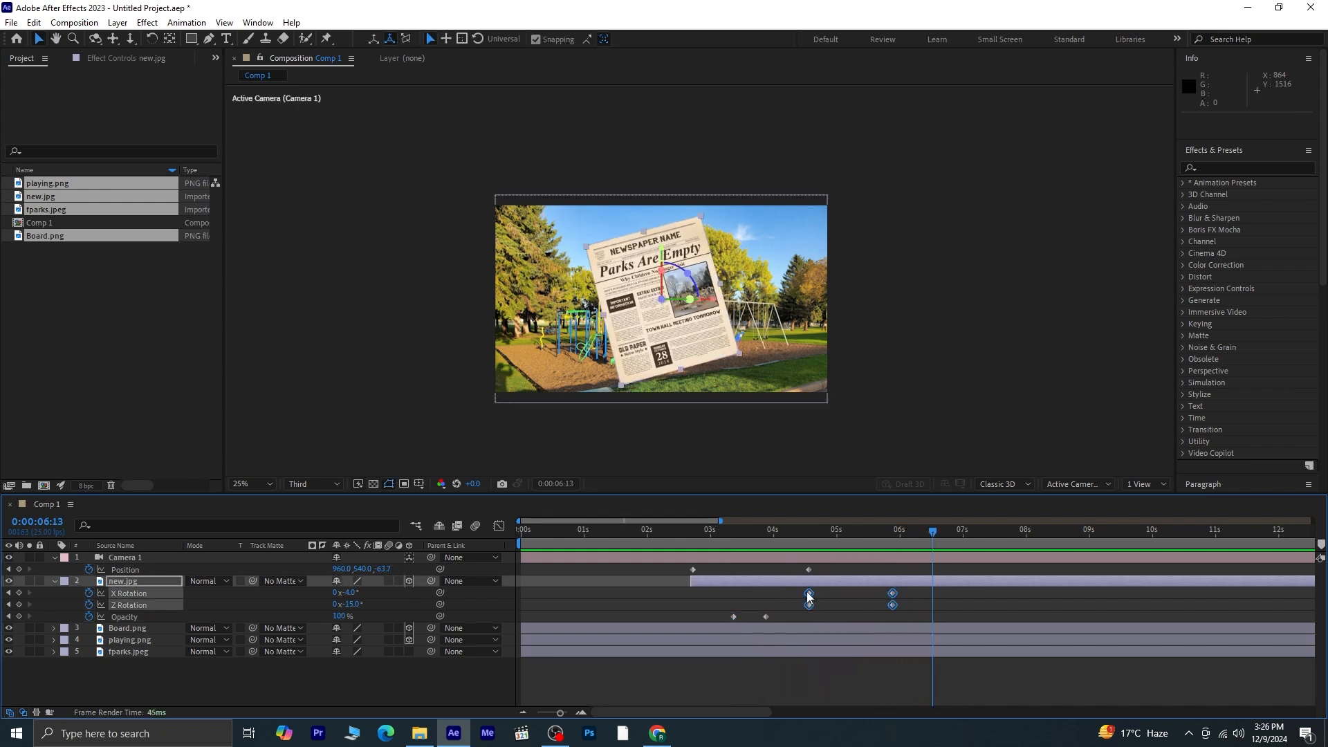
pyautogui.moveTo(932, 531); pyautogui.dragTo(881, 532)
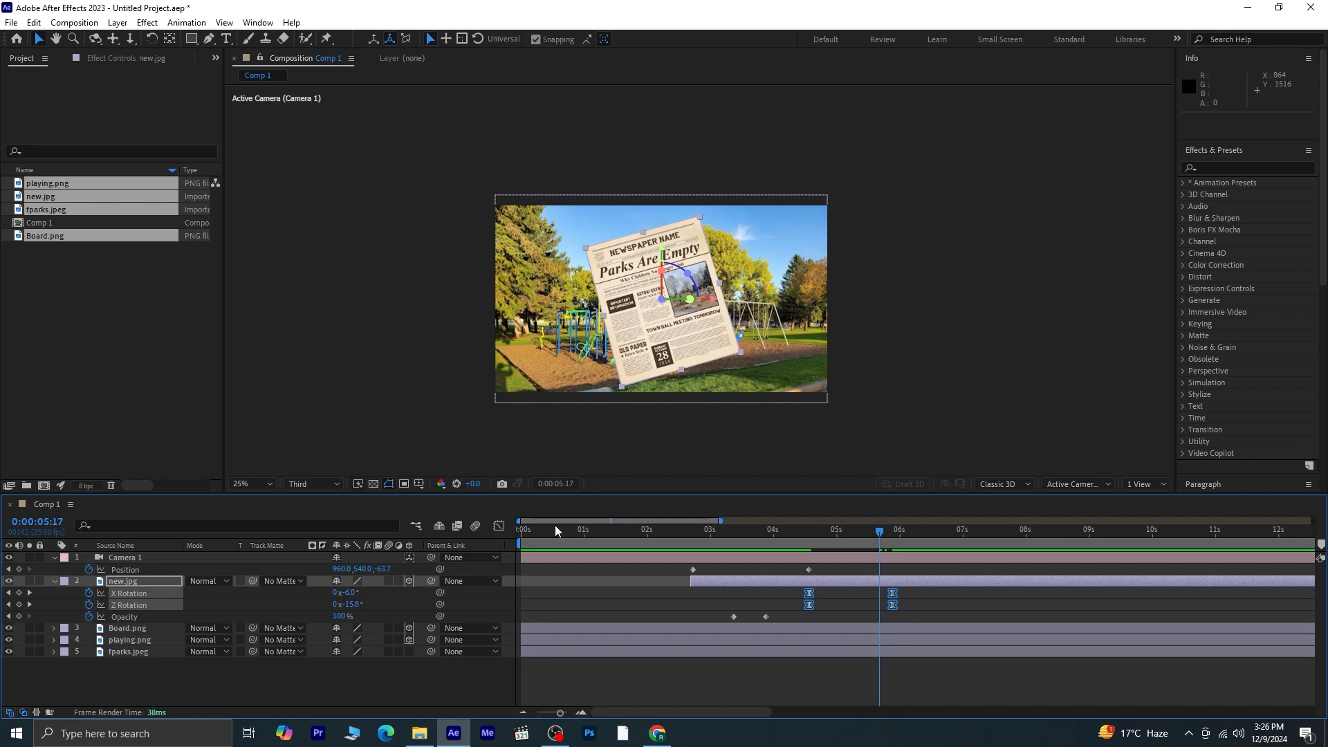
# - Lengthen the outgoing ease of new.jpg's first rotation keyframes in the speed graph and preview the animation from the beginning
pyautogui.click(499, 525)
pyautogui.moveTo(800, 671); pyautogui.dragTo(835, 672)
pyautogui.click(498, 527)
pyautogui.press('Home')
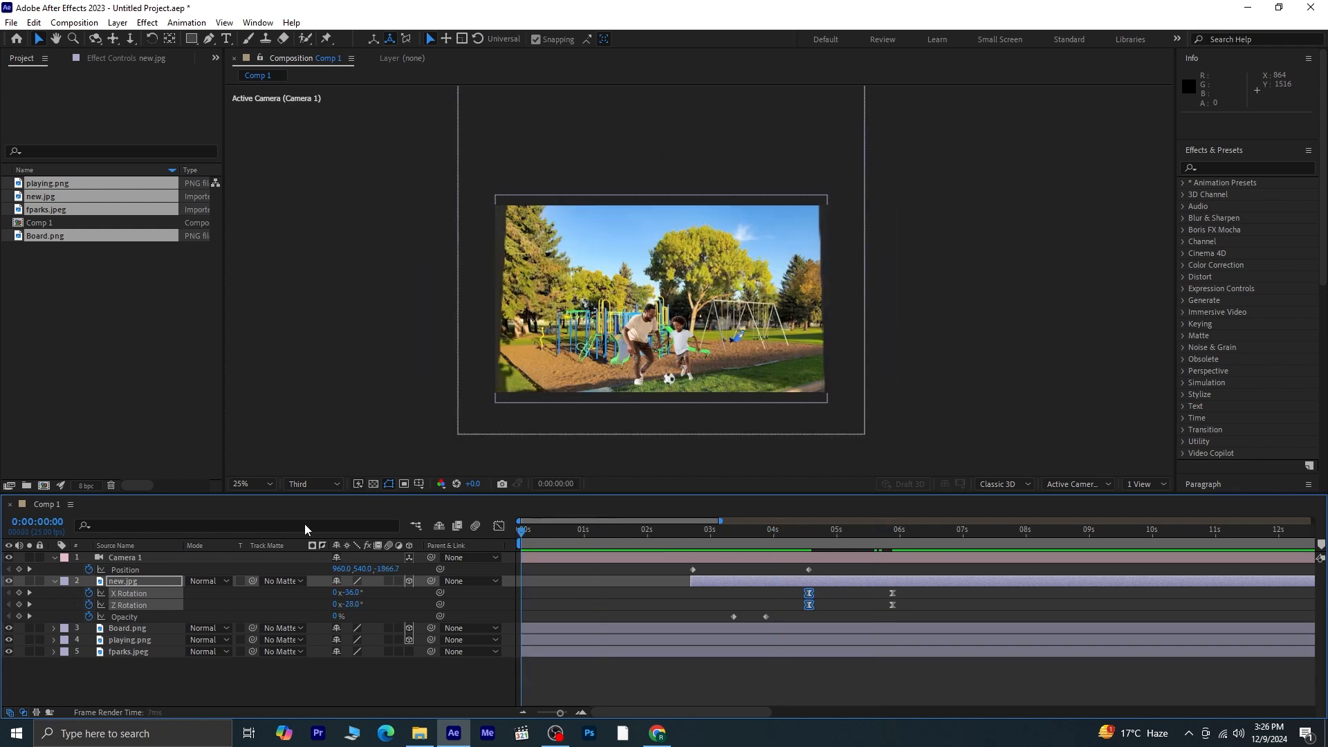
pyautogui.click(671, 685)
pyautogui.press('space')
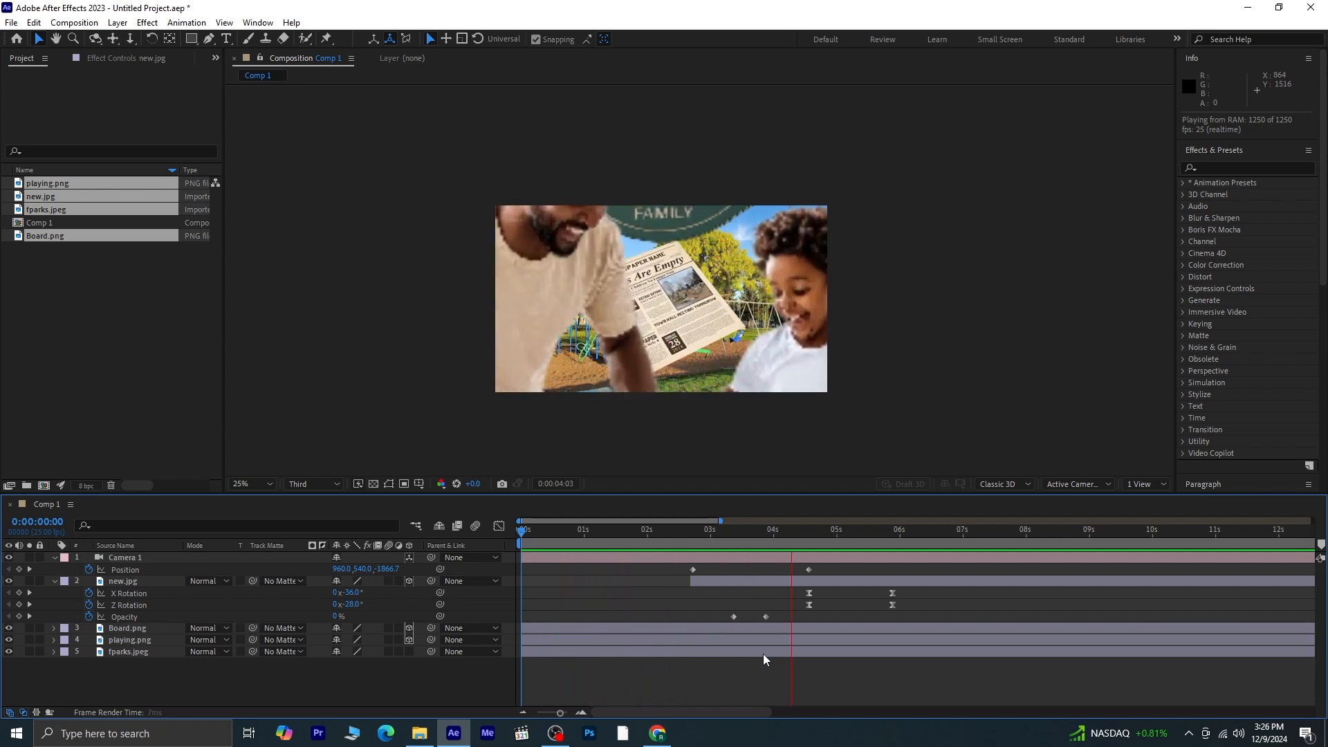
pyautogui.press('space')
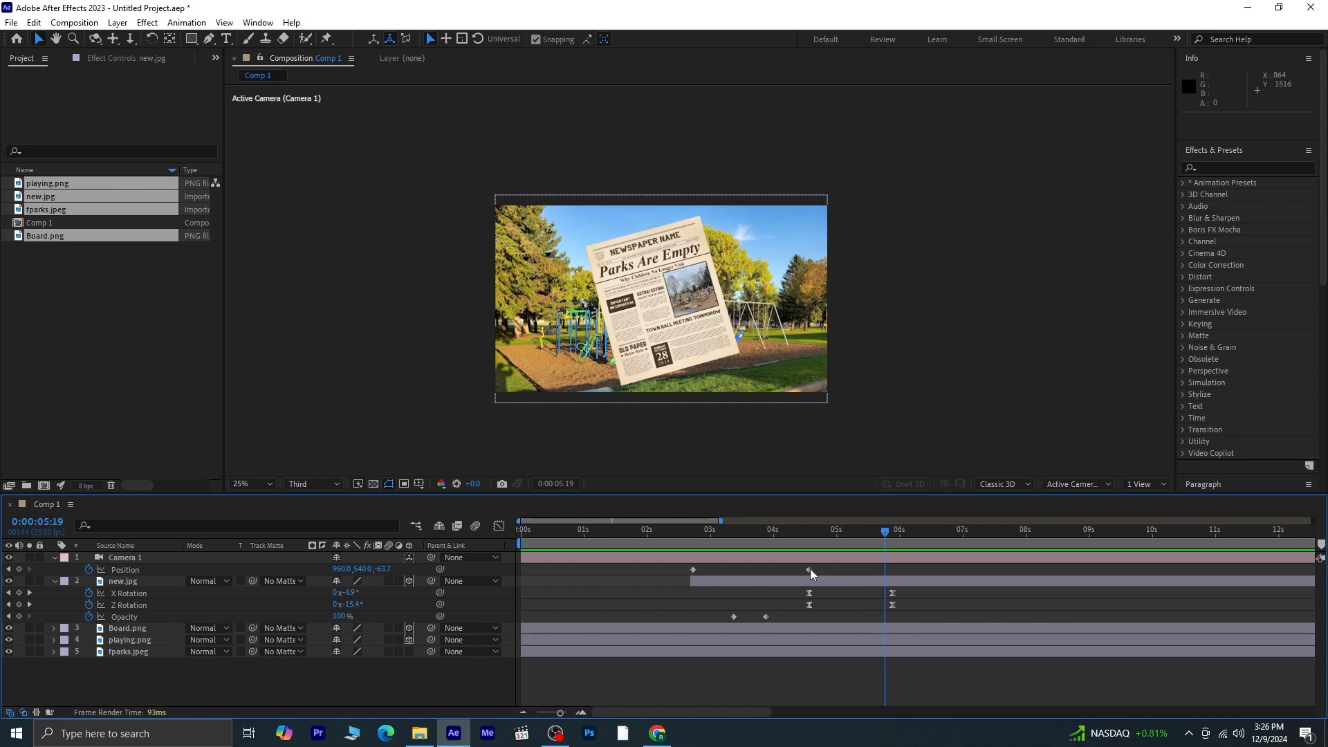
# - Shift all of new.jpg's X and Z Rotation keyframes earlier so they start at about 0:00:04:02, and preview the motion
pyautogui.moveTo(800, 586); pyautogui.dragTo(899, 609)
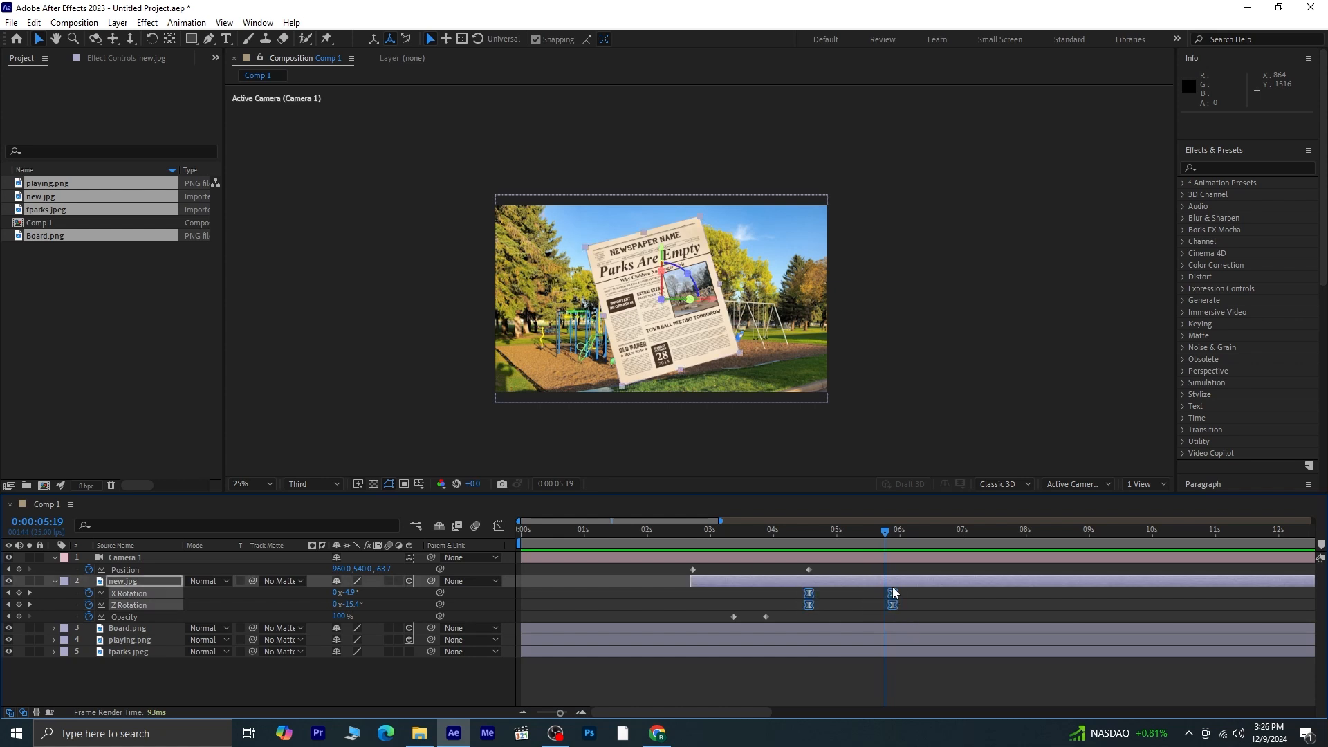
pyautogui.moveTo(809, 598); pyautogui.dragTo(779, 599)
pyautogui.moveTo(882, 557); pyautogui.dragTo(738, 552)
pyautogui.press('space')
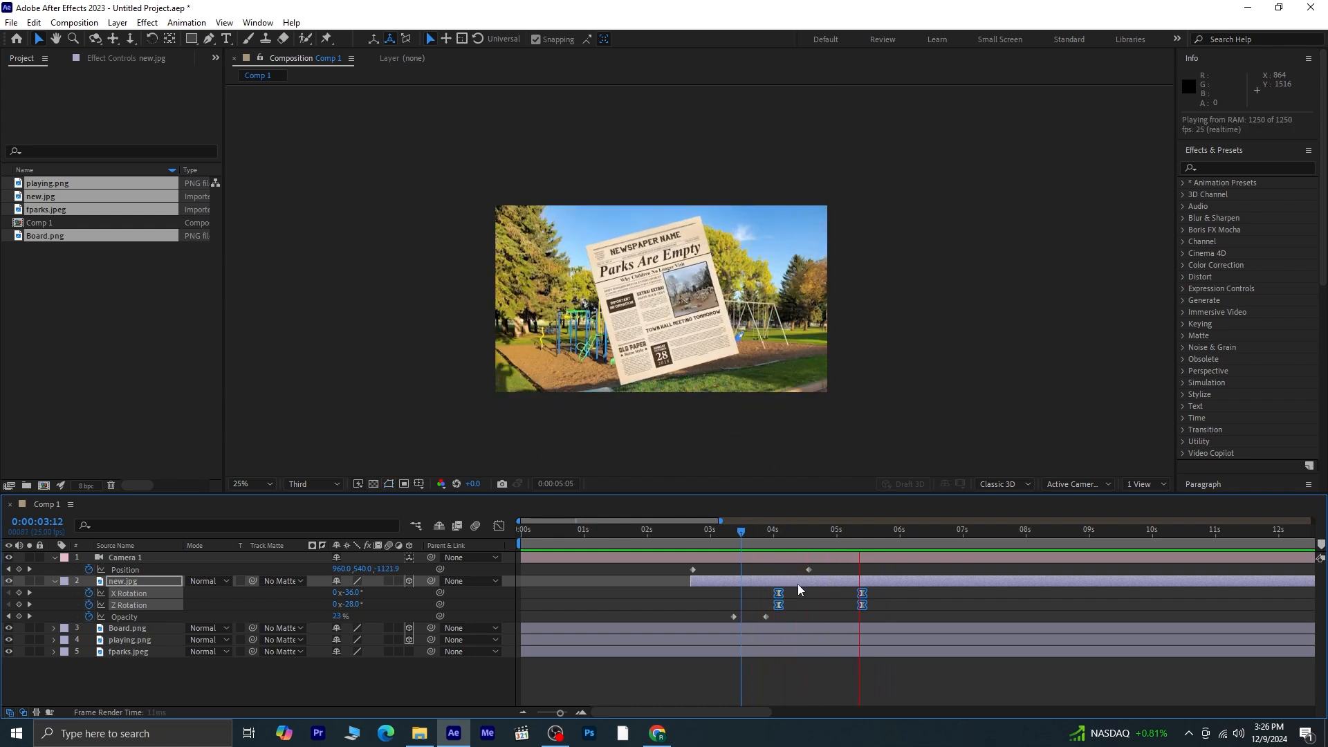
pyautogui.press('space')
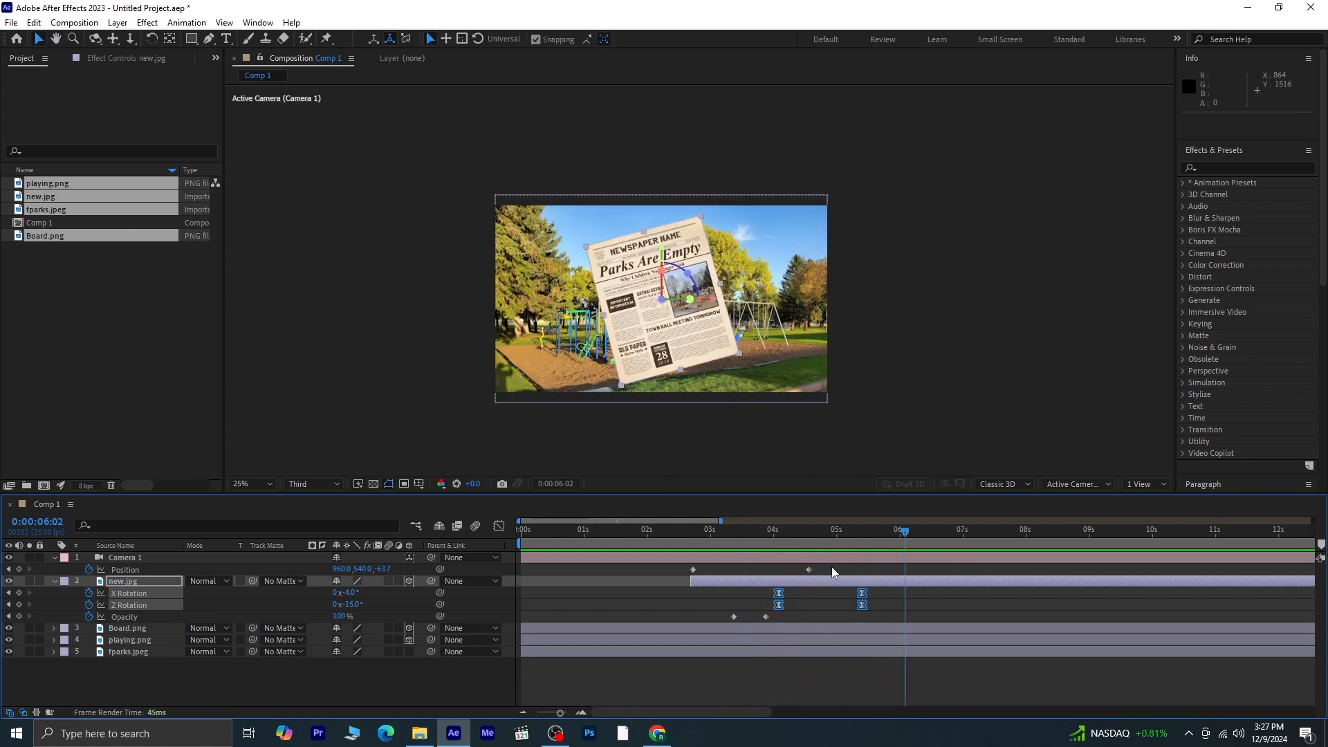
# - Apply Easy Ease to both Camera 1 Position keyframes and return to the start of the timeline
pyautogui.moveTo(832, 566); pyautogui.dragTo(765, 573)
pyautogui.moveTo(679, 574); pyautogui.dragTo(684, 573)
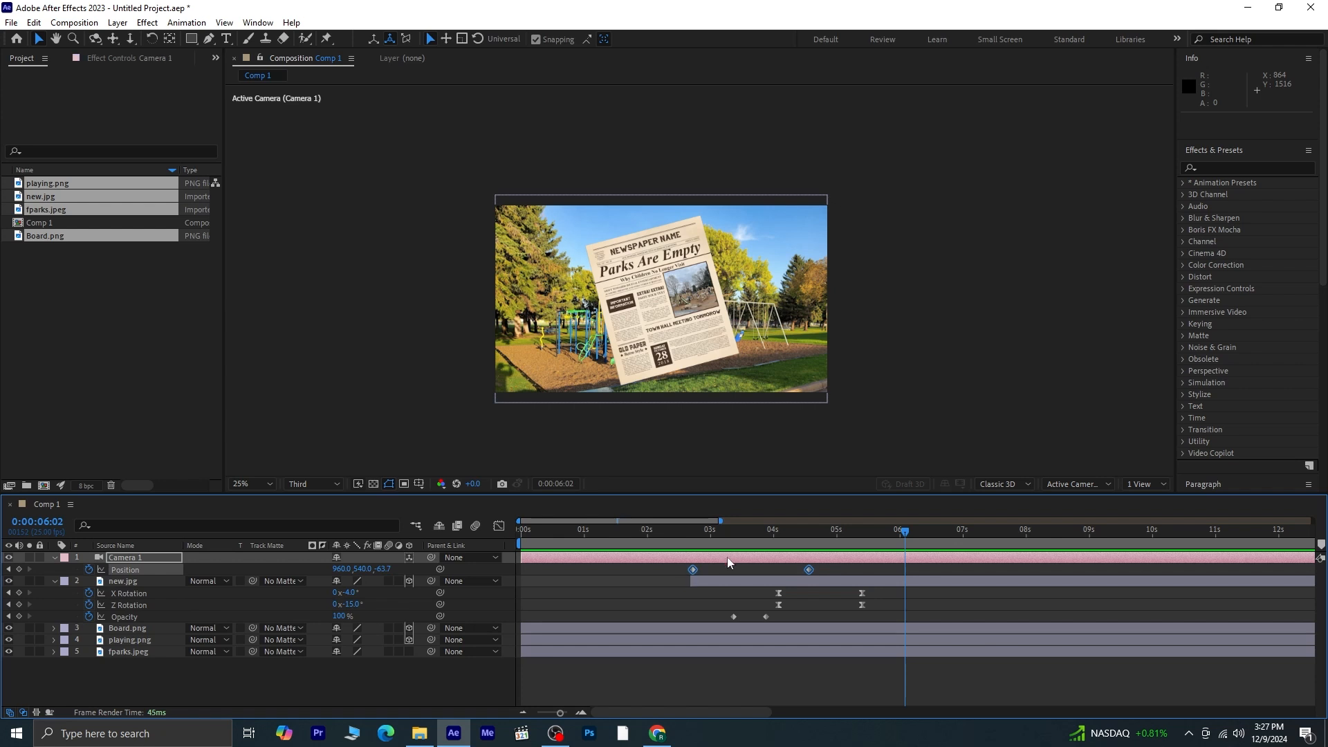
pyautogui.press('F9')
pyautogui.moveTo(887, 534); pyautogui.dragTo(378, 546)
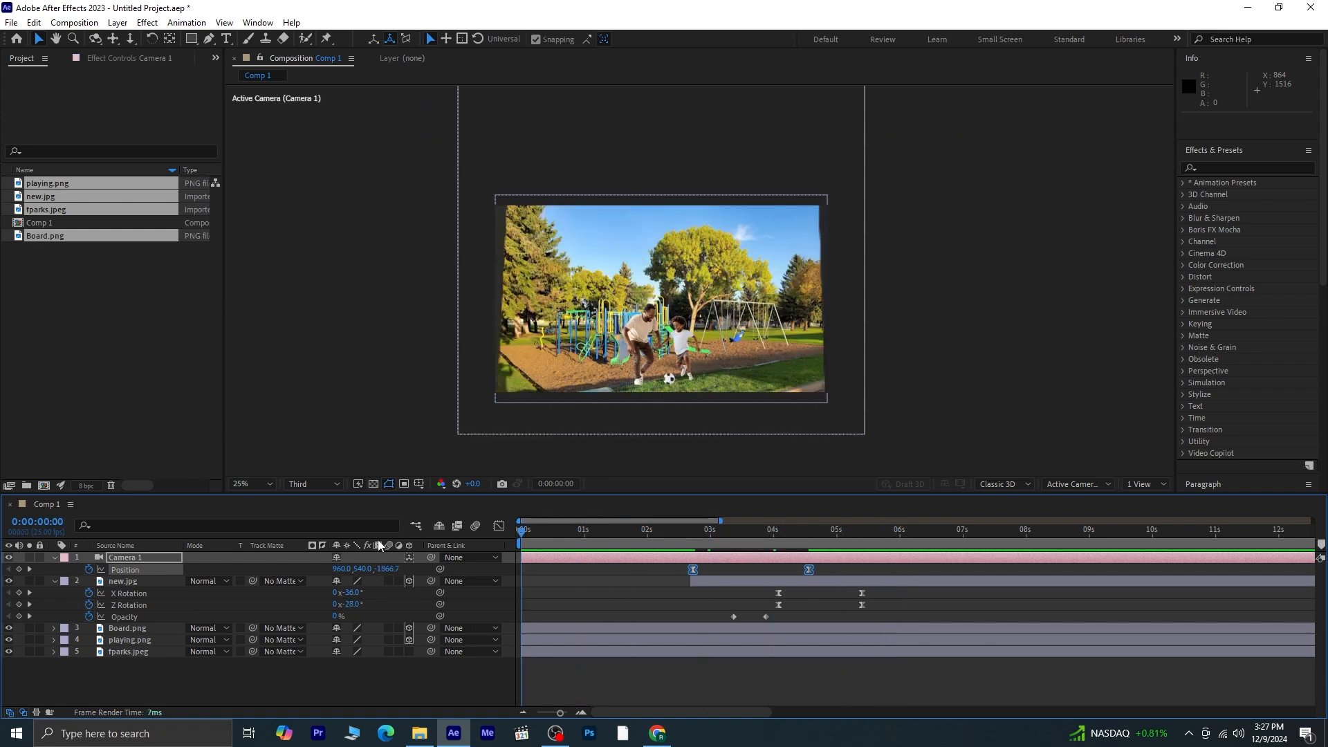
# - Collapse Camera 1 and new.jpg, and reveal the animated properties of Board.png and playing.png
pyautogui.click(53, 581)
pyautogui.click(54, 557)
pyautogui.click(154, 580)
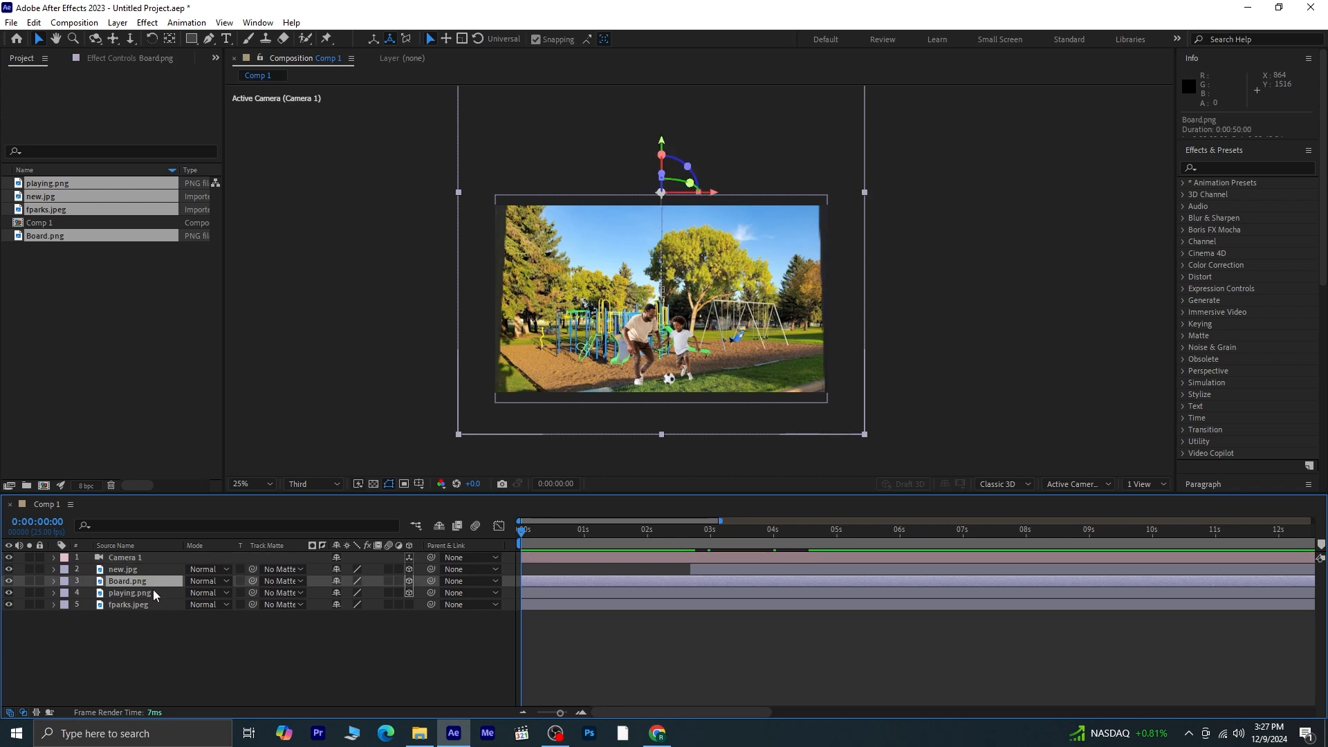
pyautogui.keyDown('shift'); pyautogui.click(152, 592); pyautogui.keyUp('shift')
pyautogui.press('u')
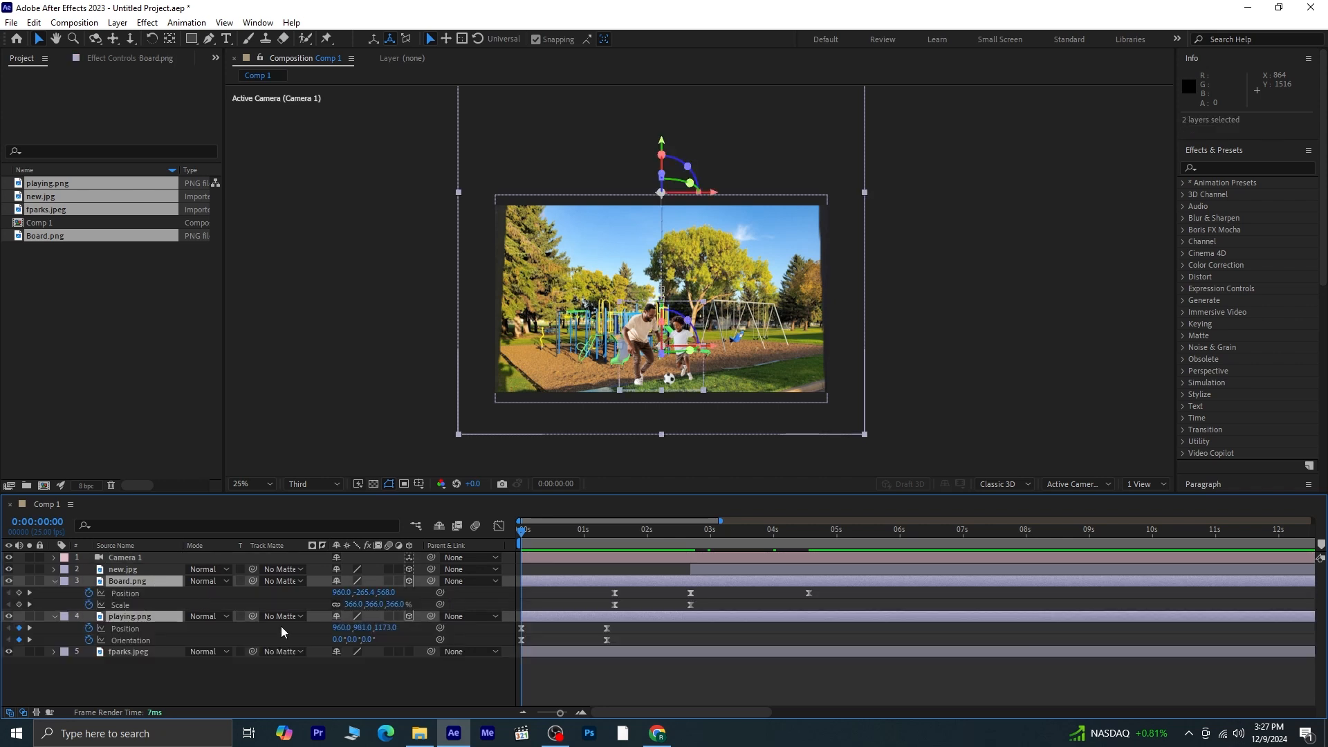
pyautogui.click(601, 684)
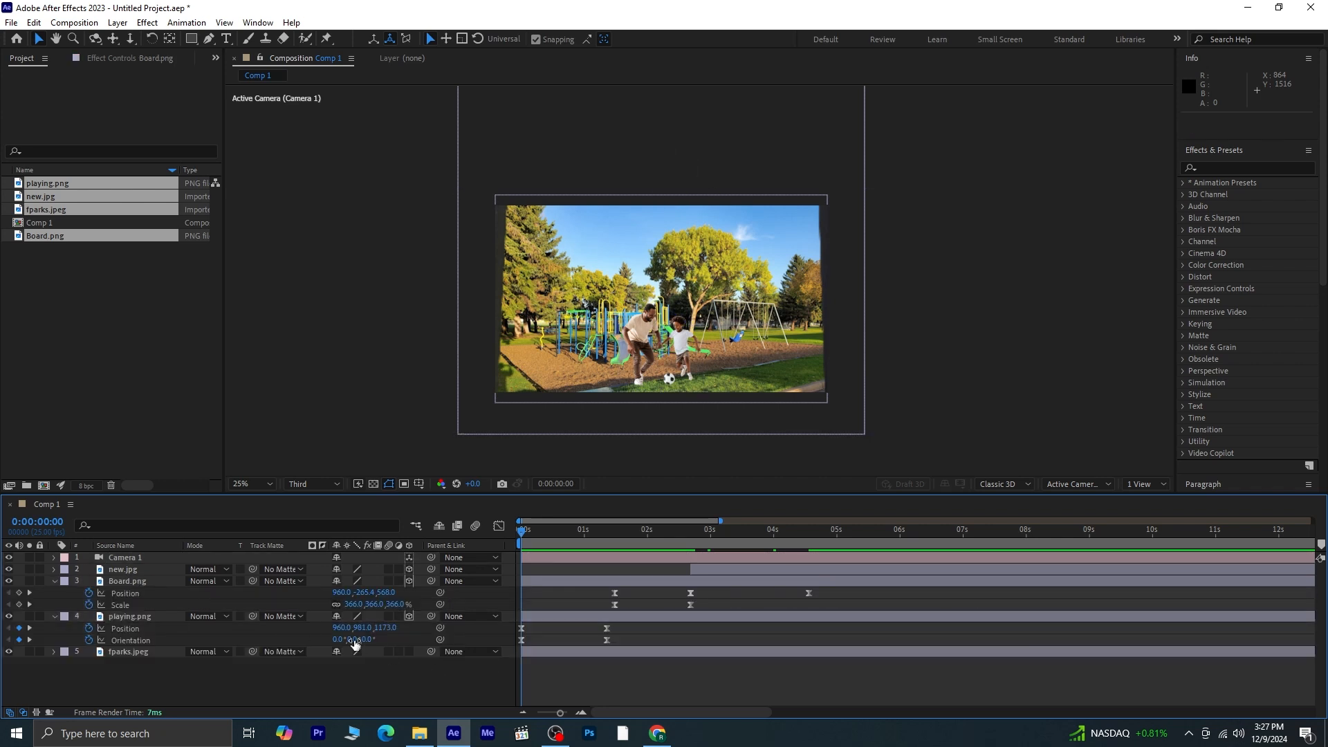
# - At 0:00:02:17, add a playing.png Position keyframe at 960, 783.4, -137, and preview from the beginning
pyautogui.click(29, 605)
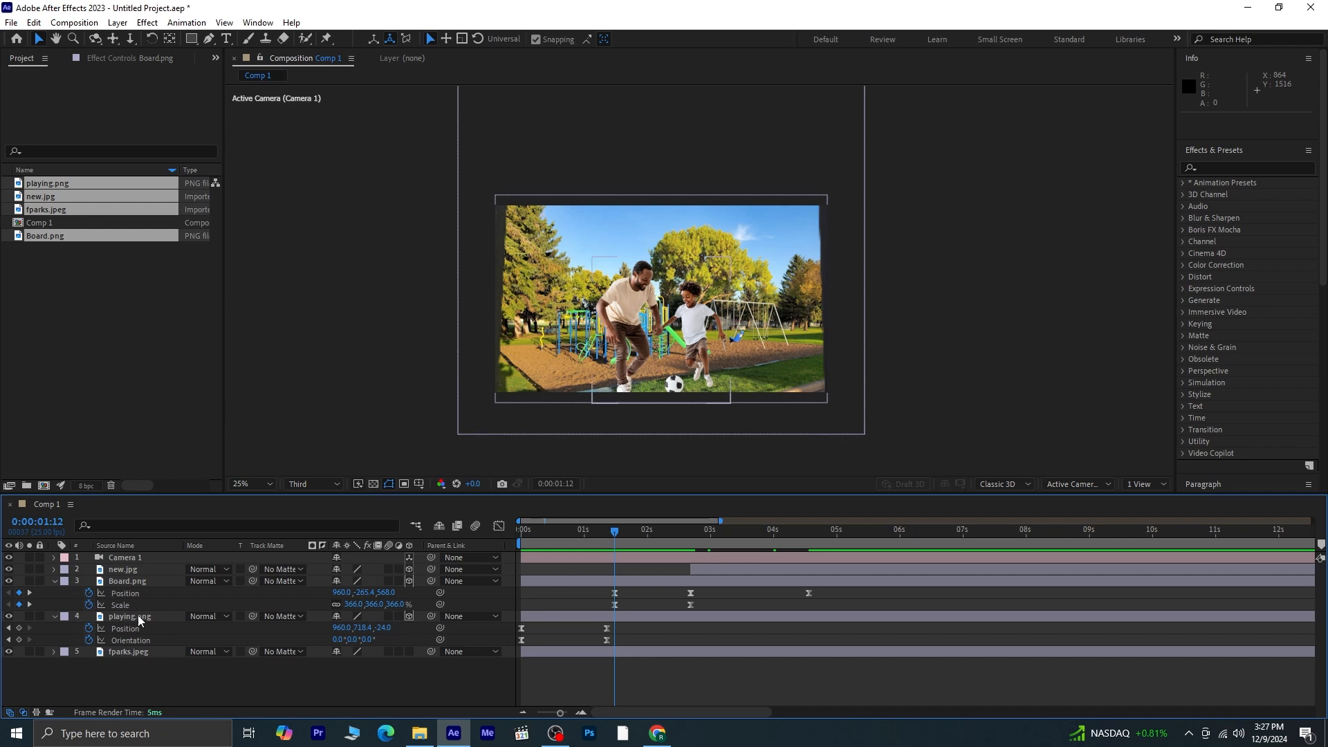
pyautogui.click(29, 593)
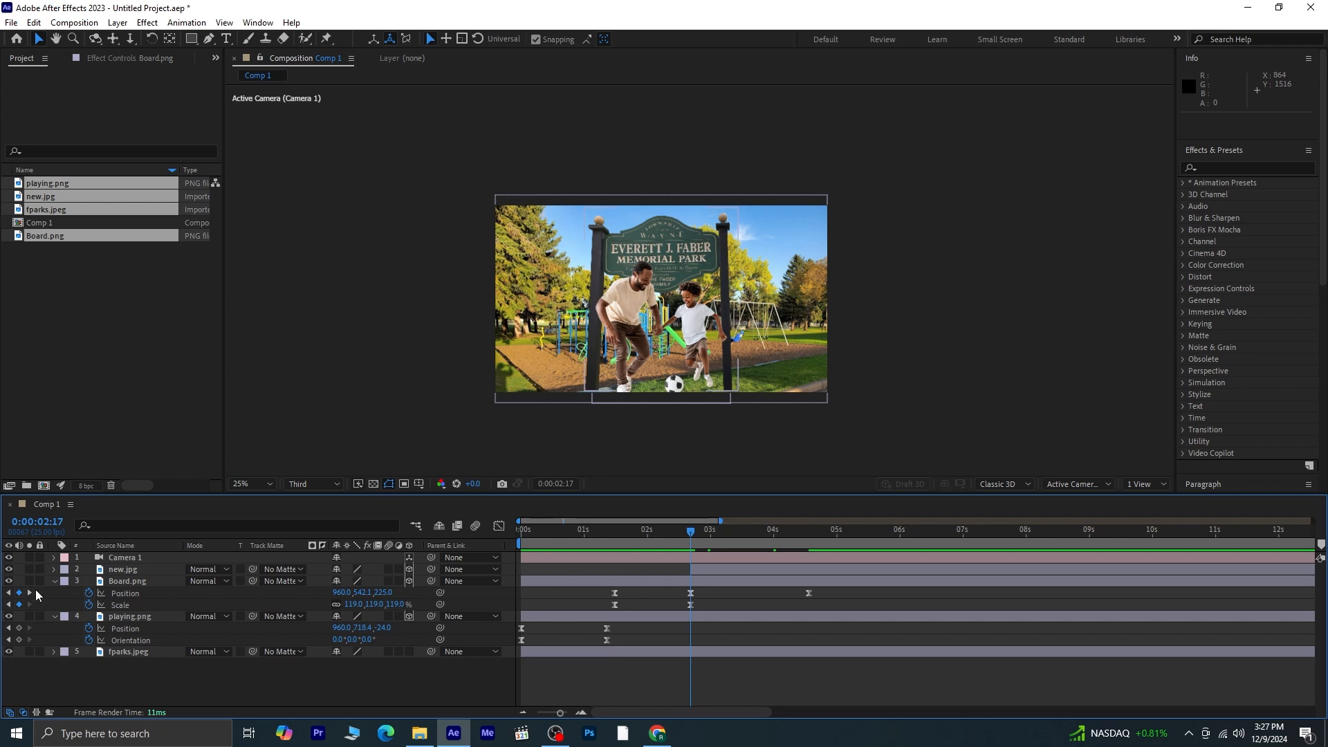
pyautogui.moveTo(380, 627)
pyautogui.mouseDown()
pyautogui.moveTo(406, 624)
pyautogui.moveTo(312, 631)
pyautogui.moveTo(406, 627)
pyautogui.mouseUp()
pyautogui.hotkey('ctrl', 'z')
pyautogui.press('space')
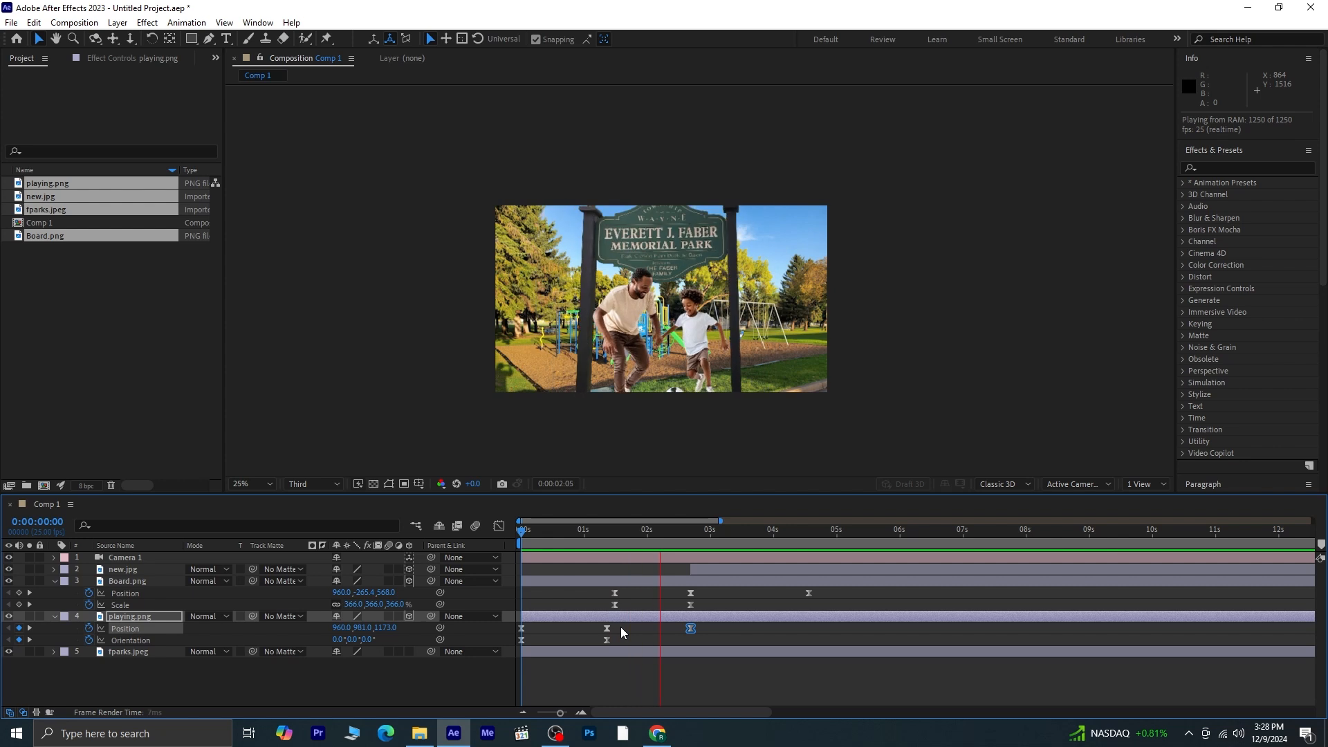
pyautogui.press('space')
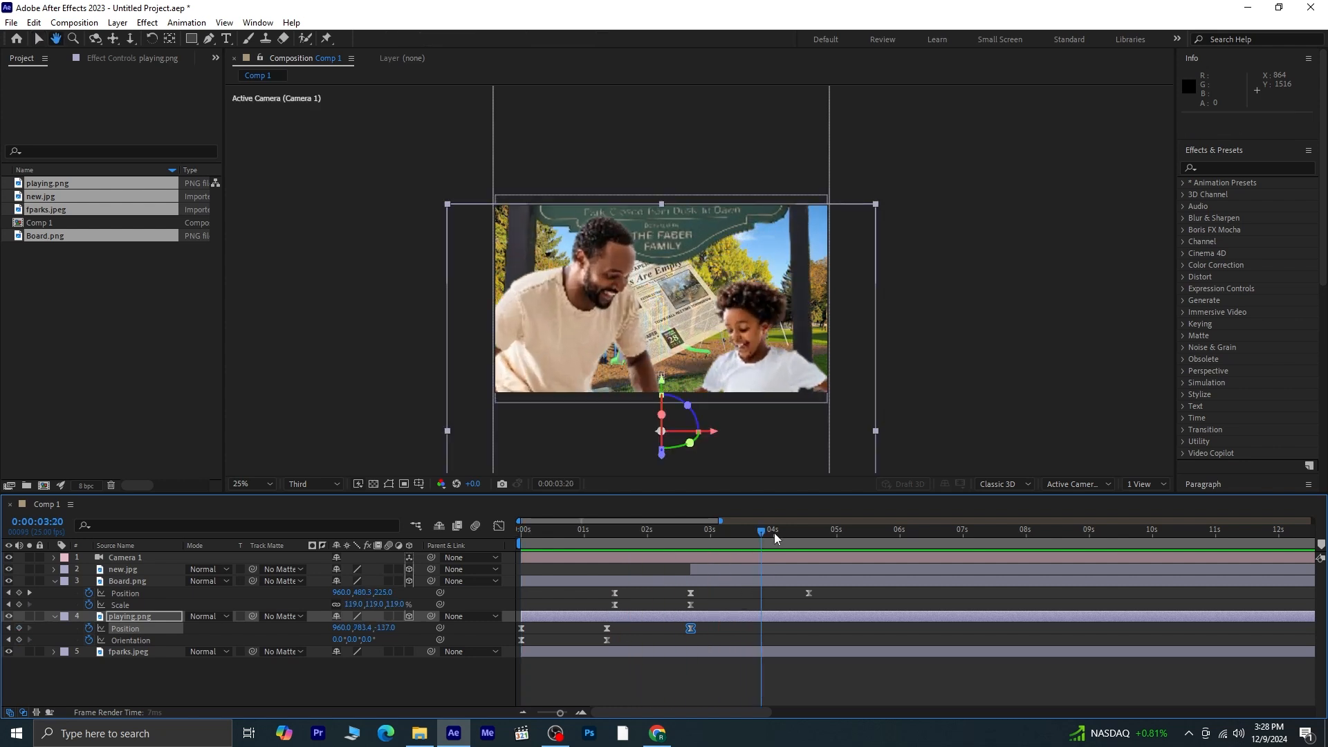
# - Reshape Camera 1's Position speed graph so the push-in starts slowly and peaks at about 4 seconds, and preview it
pyautogui.moveTo(763, 533); pyautogui.dragTo(687, 544)
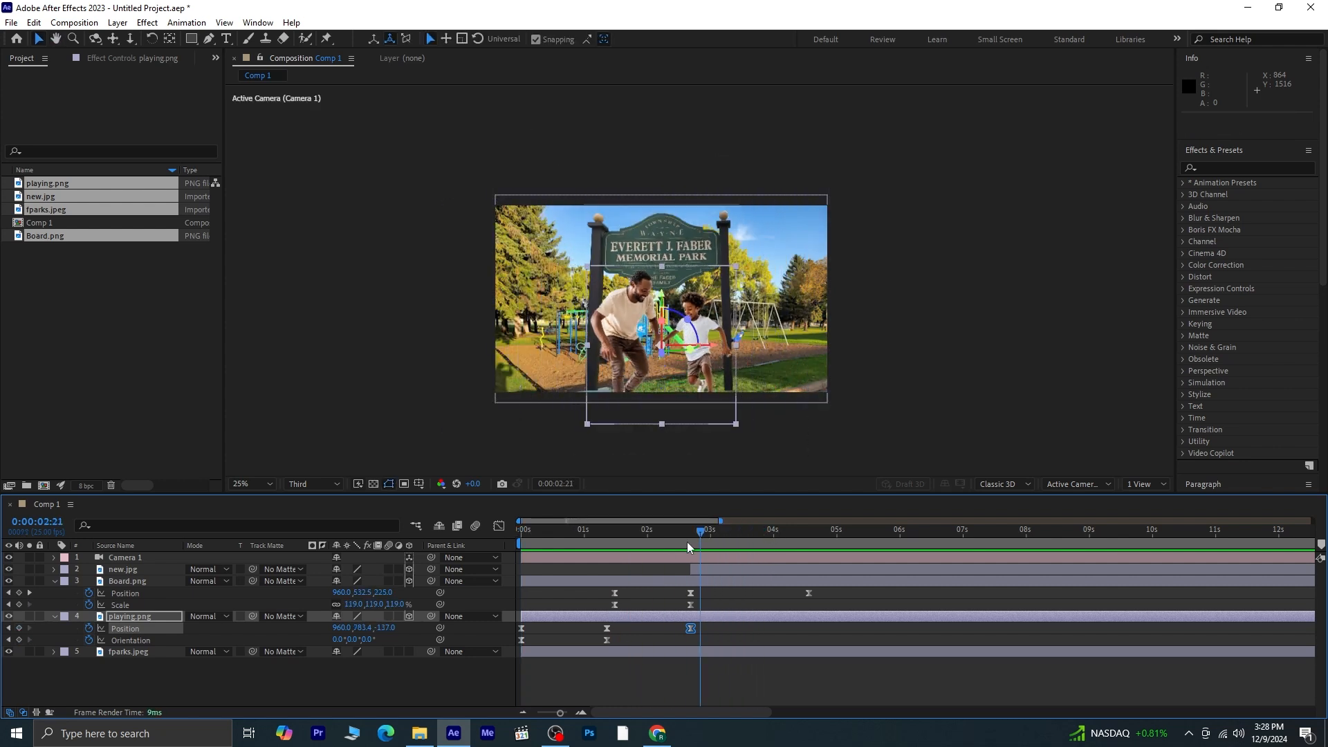
pyautogui.click(704, 557)
pyautogui.press('p')
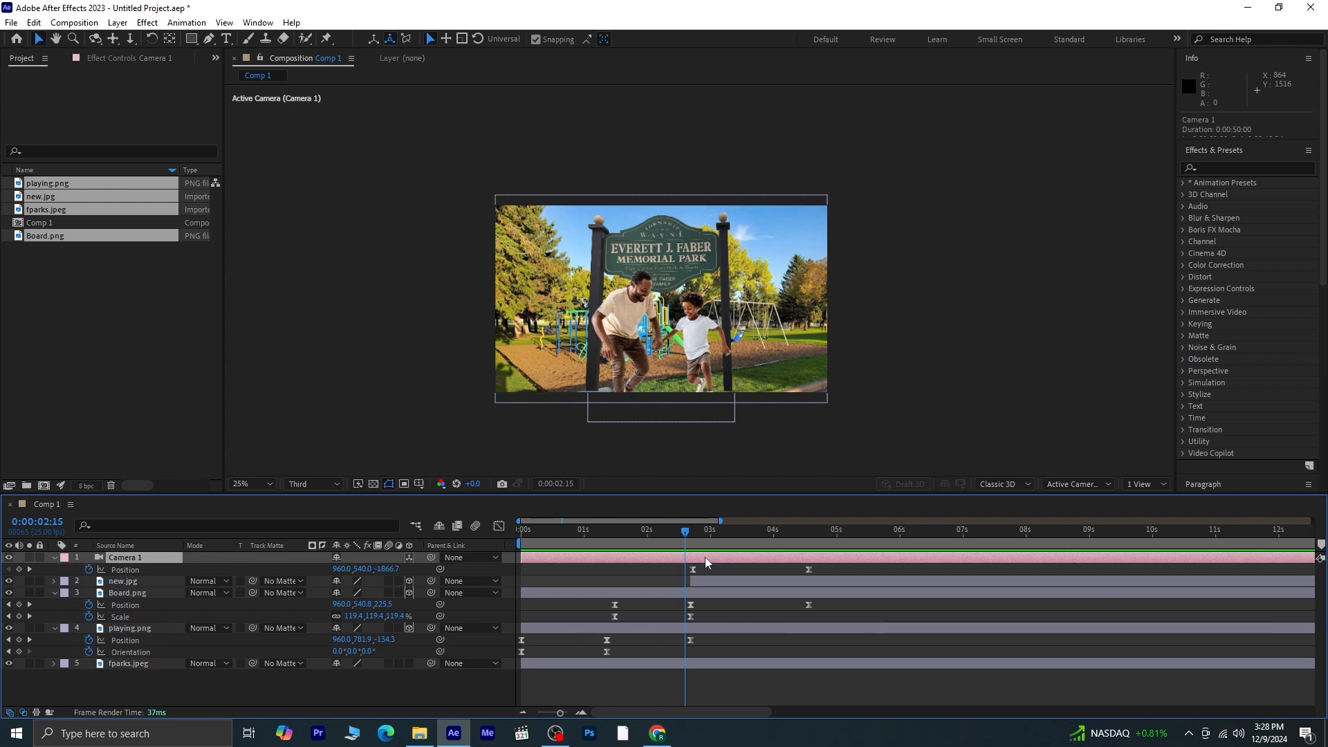
pyautogui.moveTo(678, 566); pyautogui.dragTo(820, 571)
pyautogui.click(505, 526)
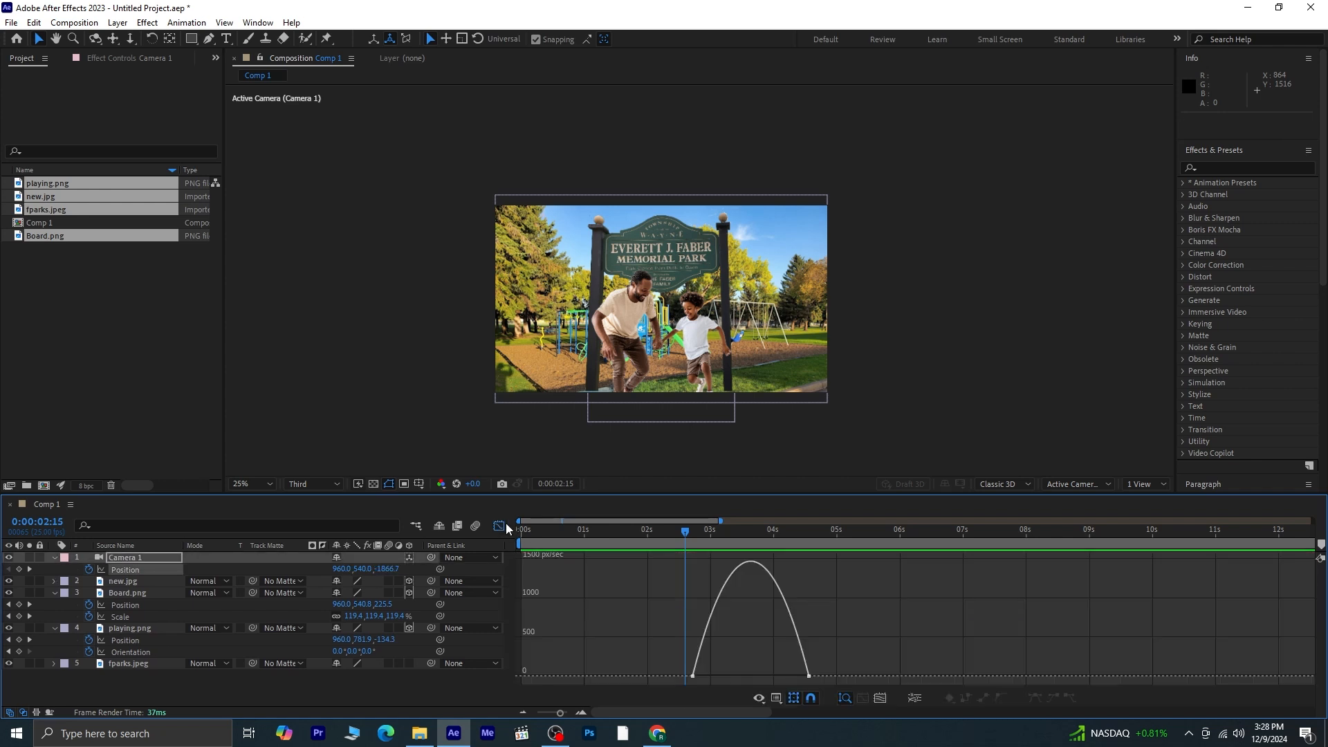
pyautogui.moveTo(664, 633); pyautogui.dragTo(739, 677)
pyautogui.press('space')
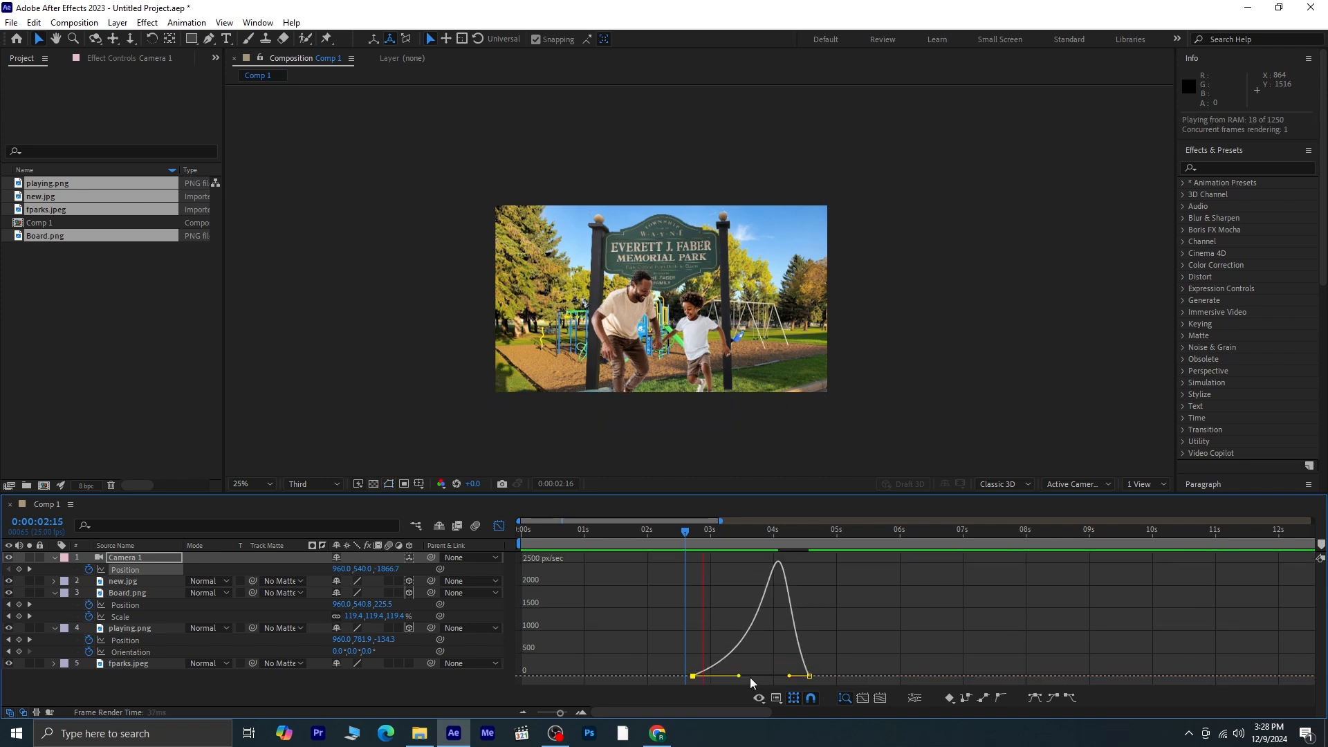
pyautogui.press('space')
pyautogui.moveTo(773, 541); pyautogui.dragTo(731, 550)
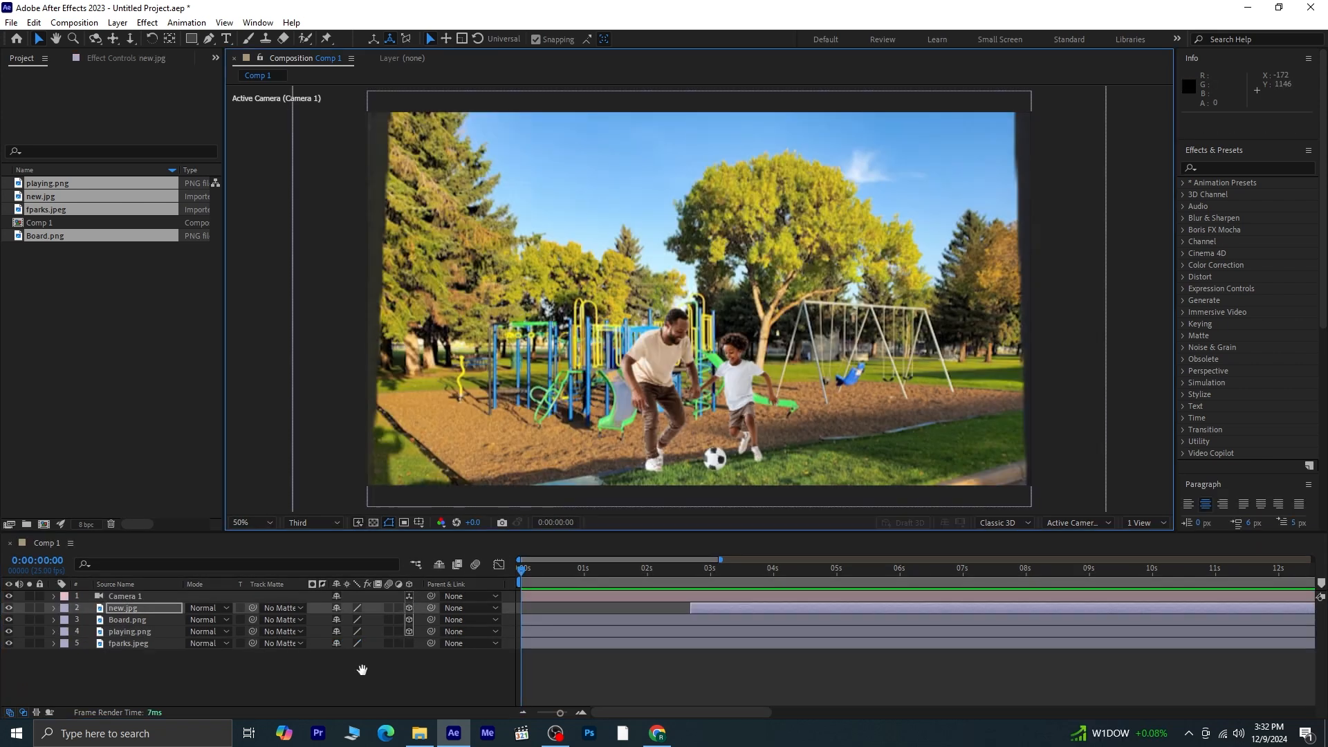
# - Preview the whole animation from the beginning and set the current time to 0:00:05:06
pyautogui.press('space')
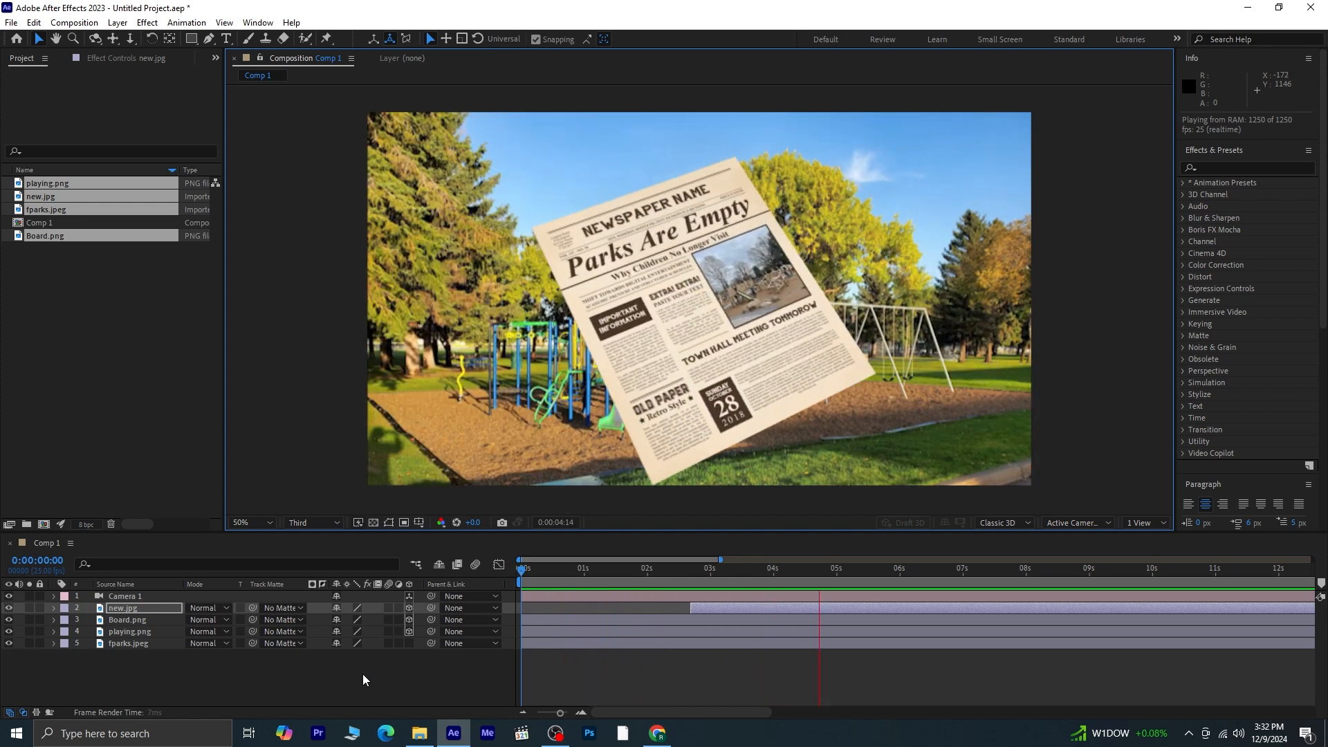
pyautogui.press('space')
pyautogui.click(846, 575)
pyautogui.moveTo(845, 576); pyautogui.dragTo(816, 581)
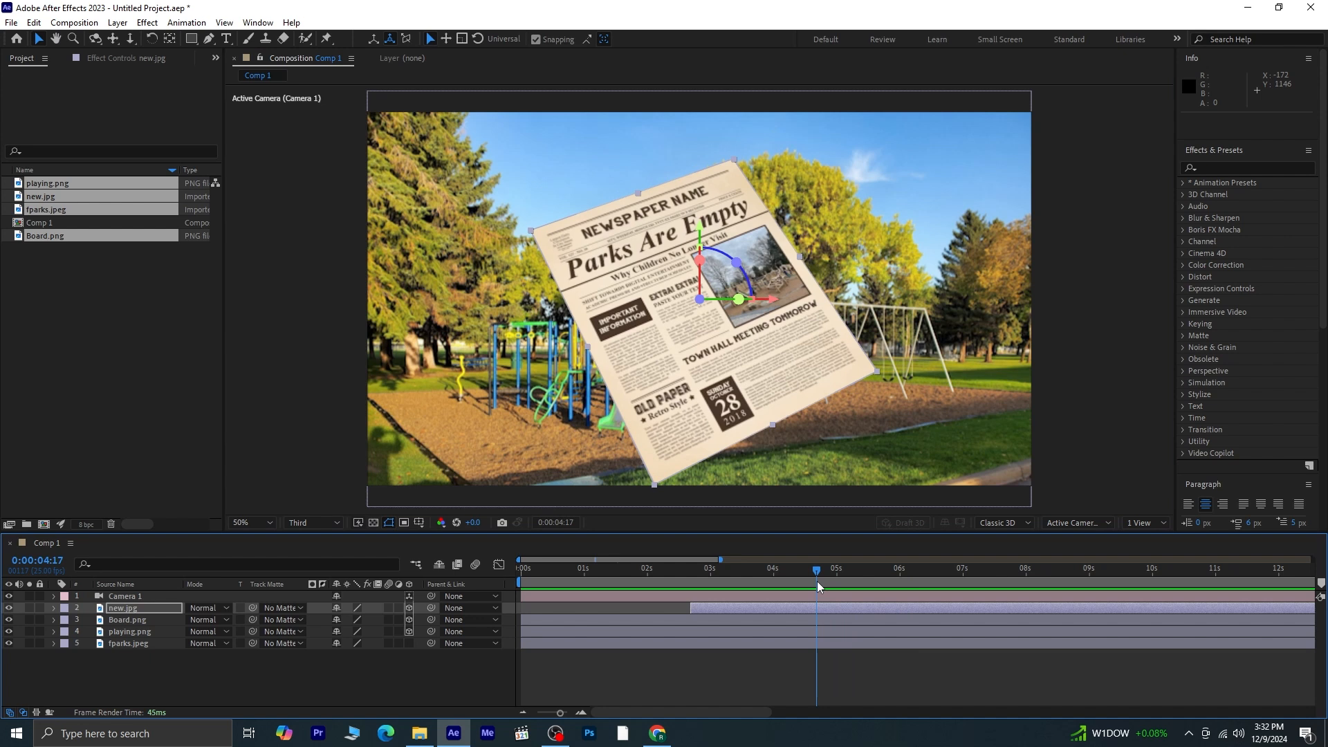
pyautogui.moveTo(819, 571); pyautogui.dragTo(856, 576)
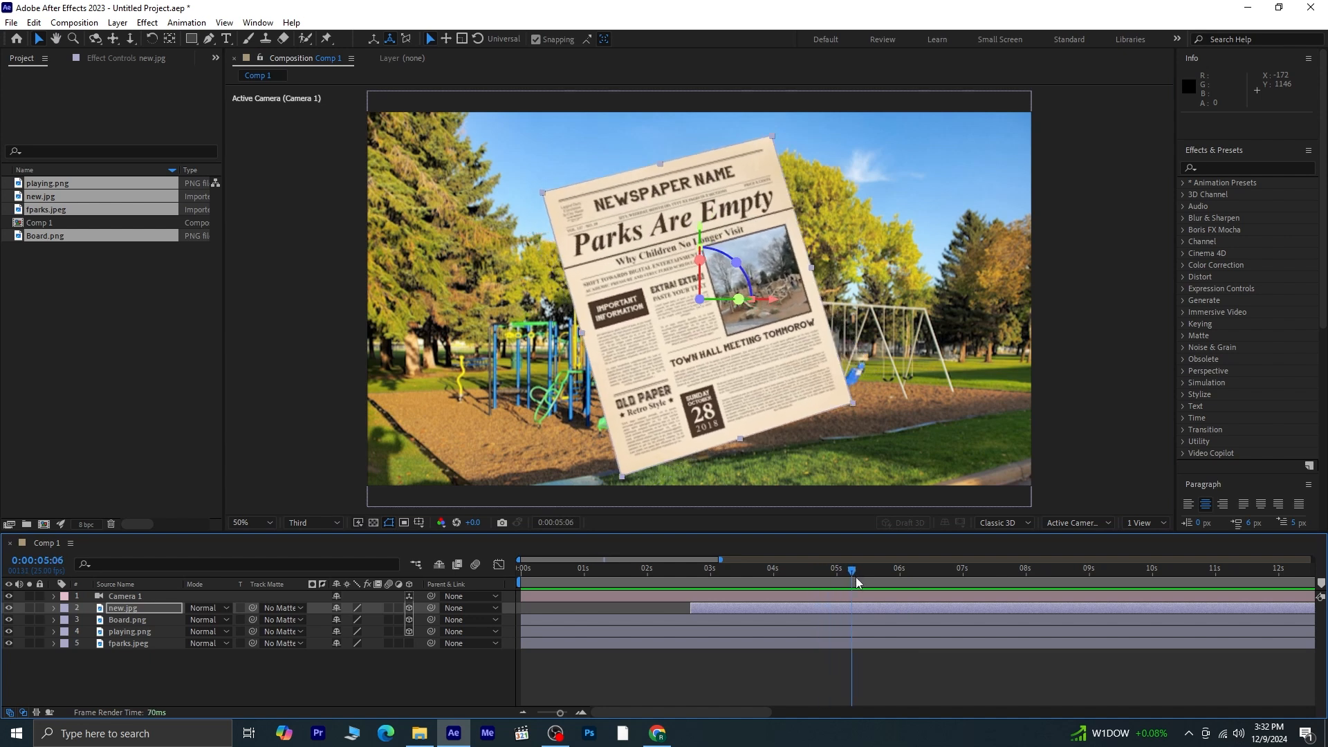
# - With no layer selected, draw a straight Pen tool line along the newspaper's "Parks Are Empty" headline
pyautogui.click(211, 39)
pyautogui.click(277, 693)
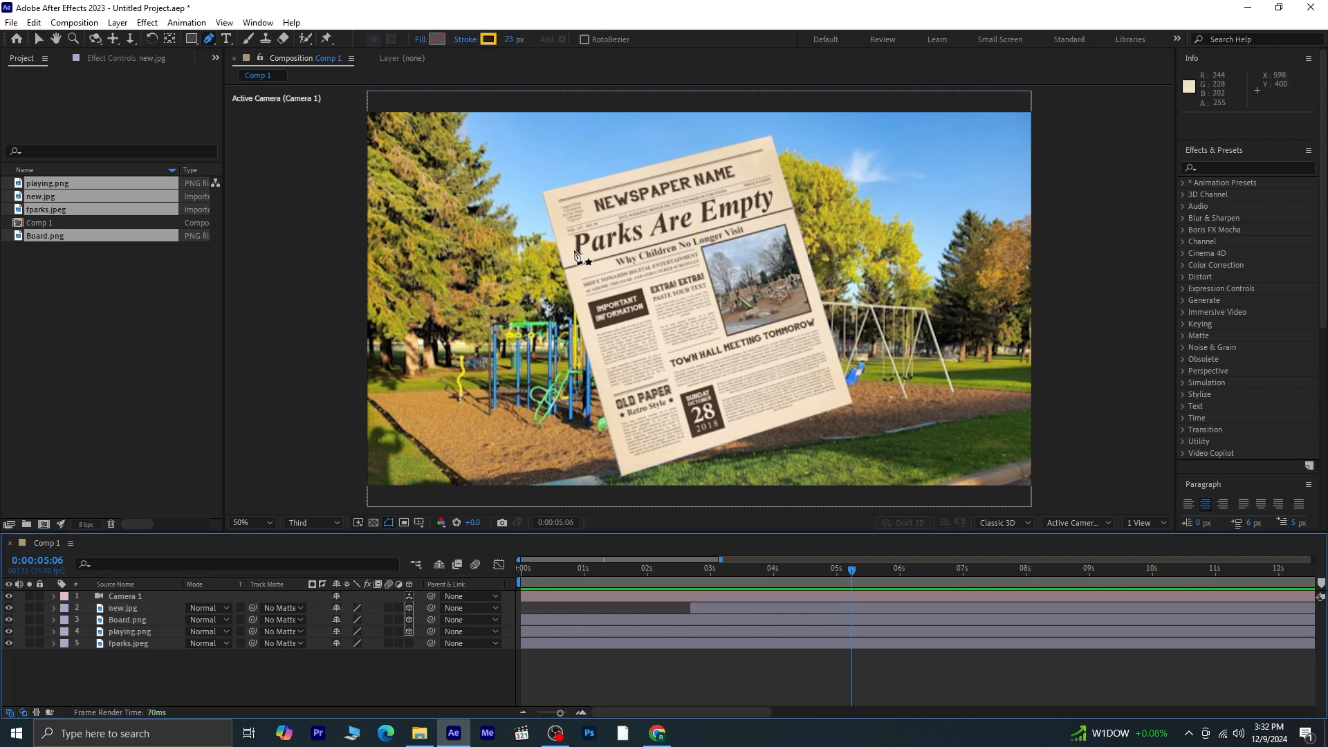
pyautogui.click(572, 250)
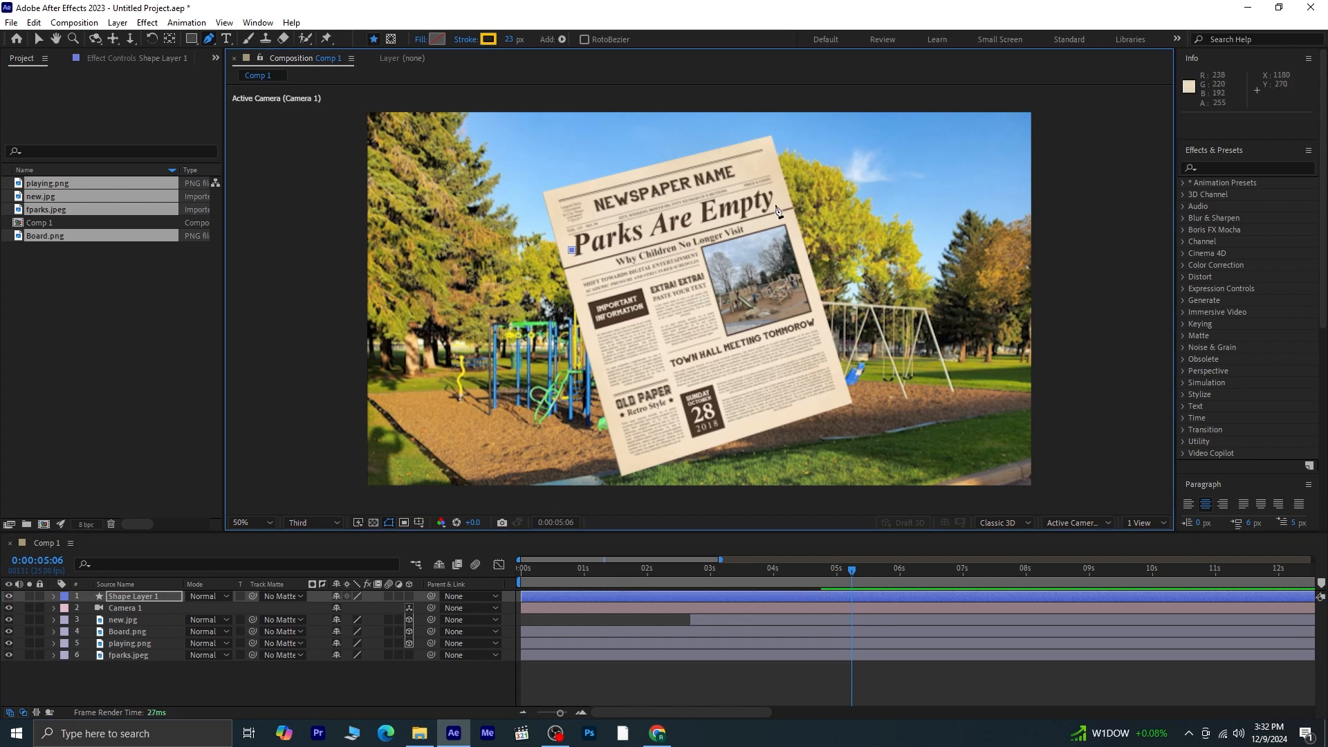
pyautogui.click(777, 197)
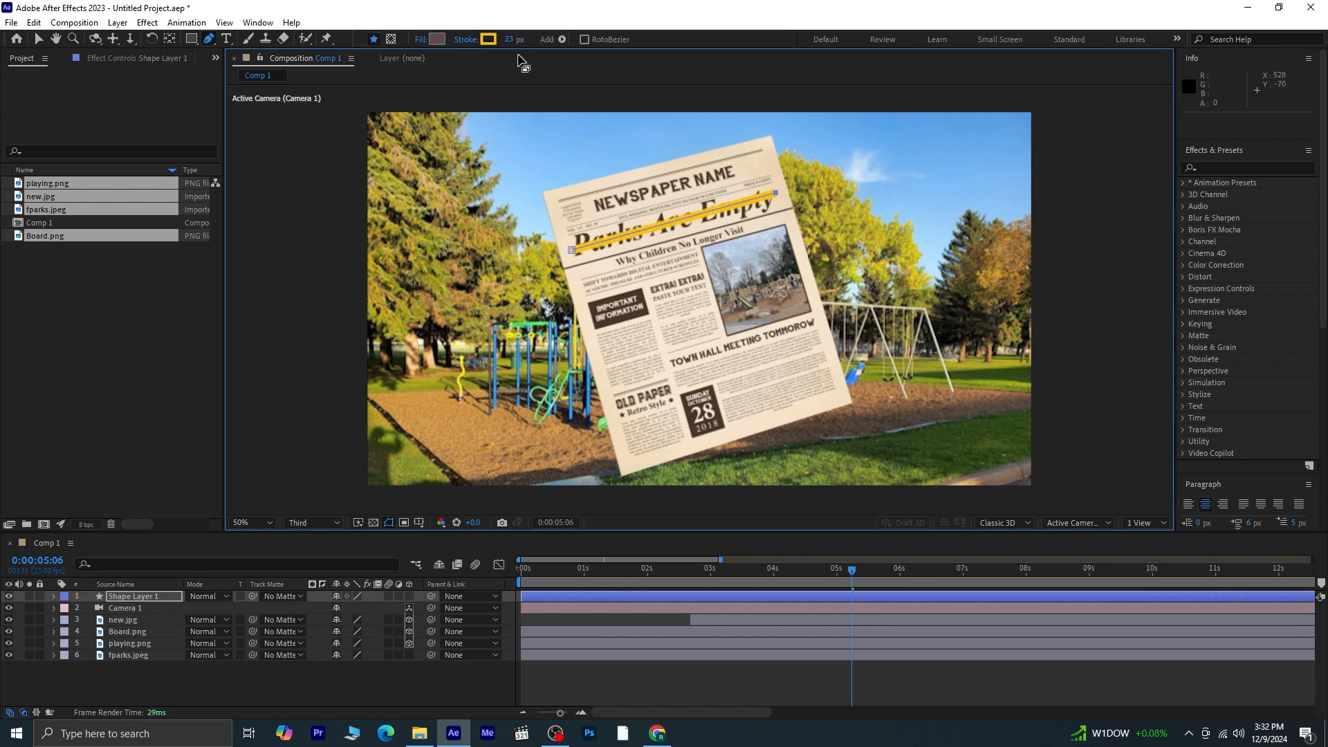
# - Widen the headline line's FFC000 stroke to 83 px and trim Shape Layer 1 to start at 0:00:05:06
pyautogui.click(490, 41)
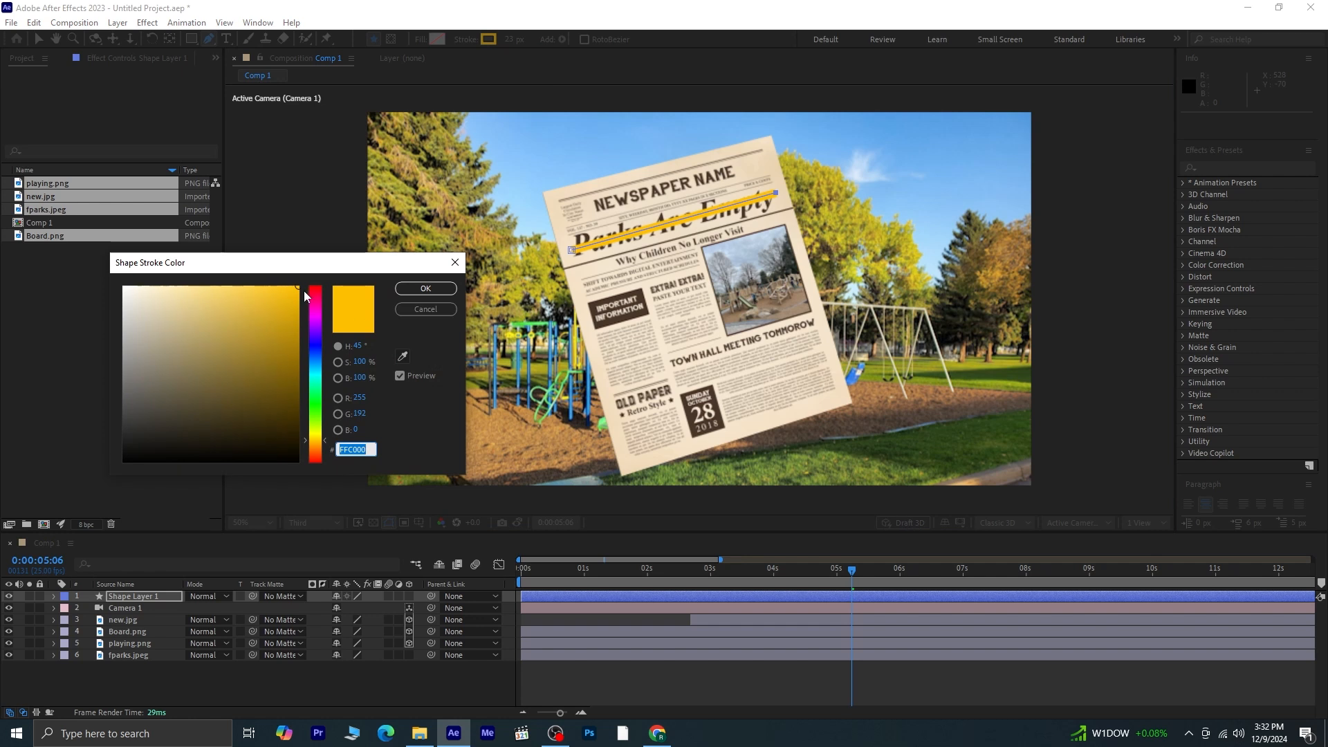
pyautogui.click(425, 289)
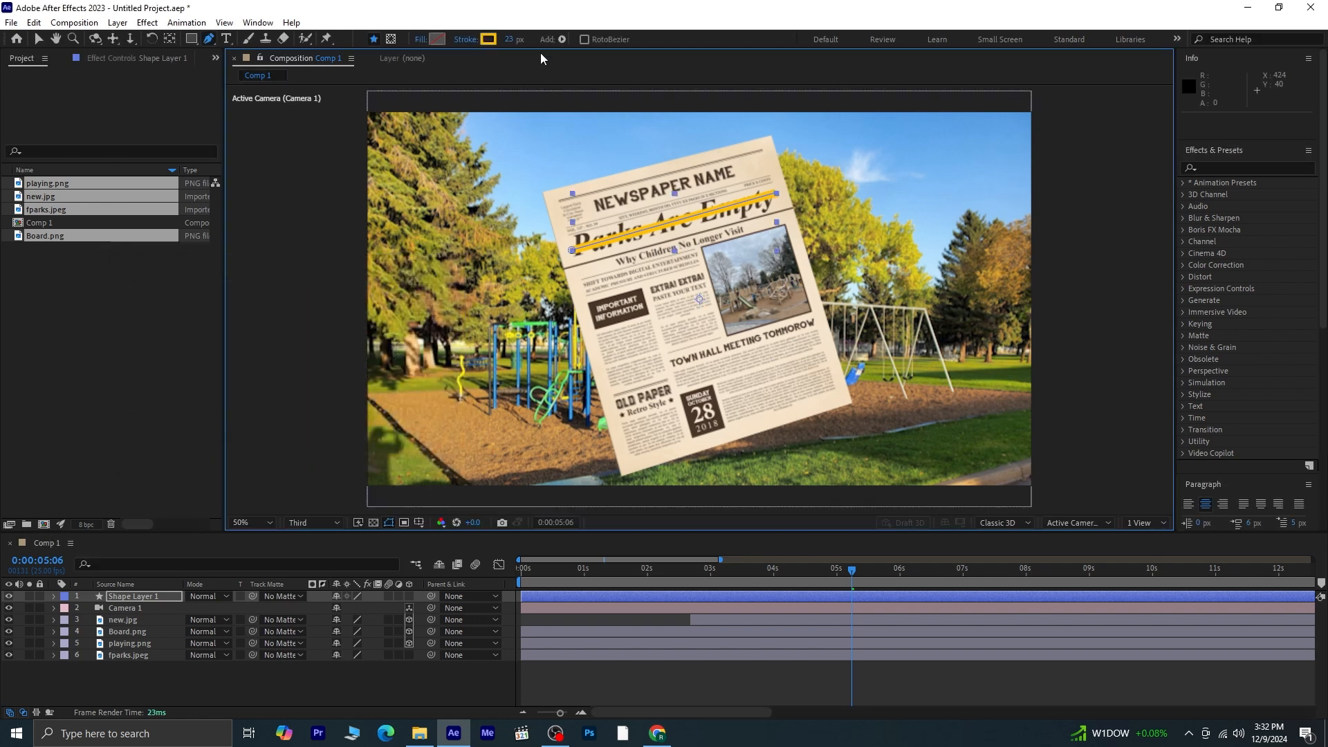
pyautogui.moveTo(508, 41); pyautogui.dragTo(553, 39)
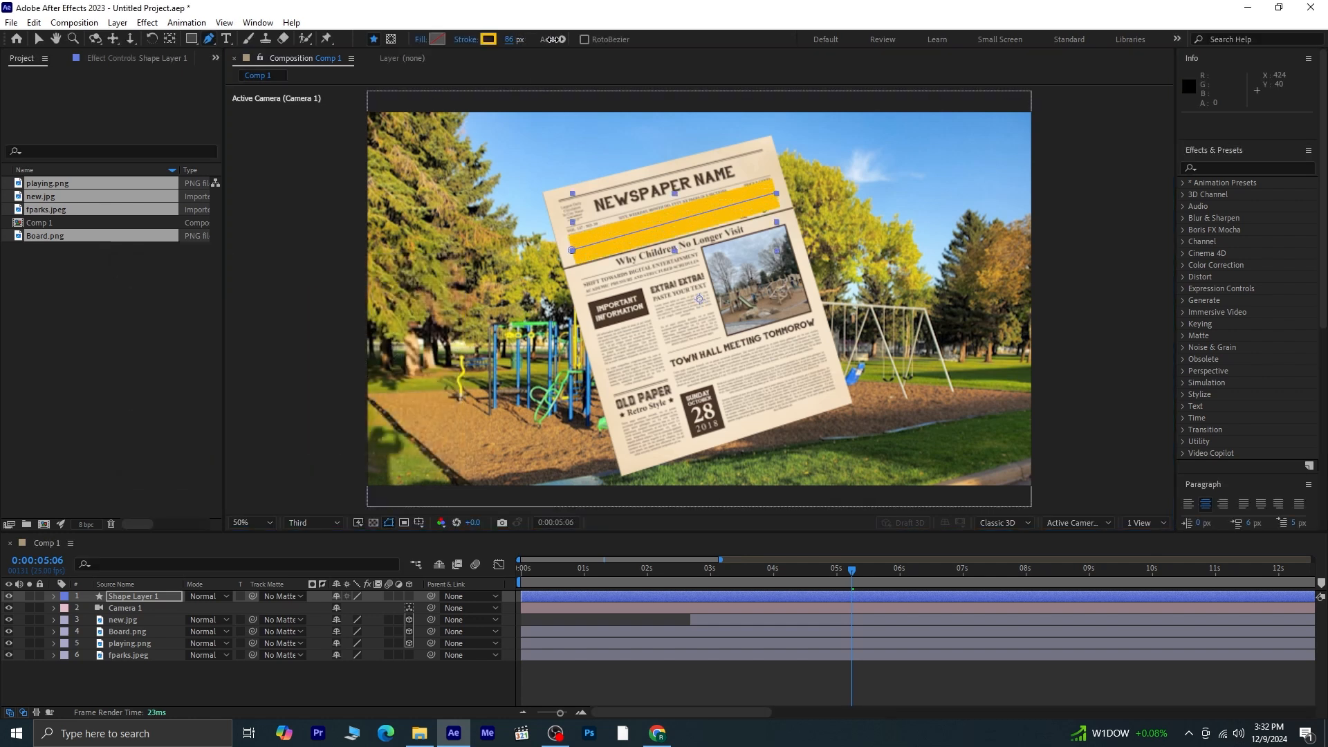
pyautogui.click(779, 199)
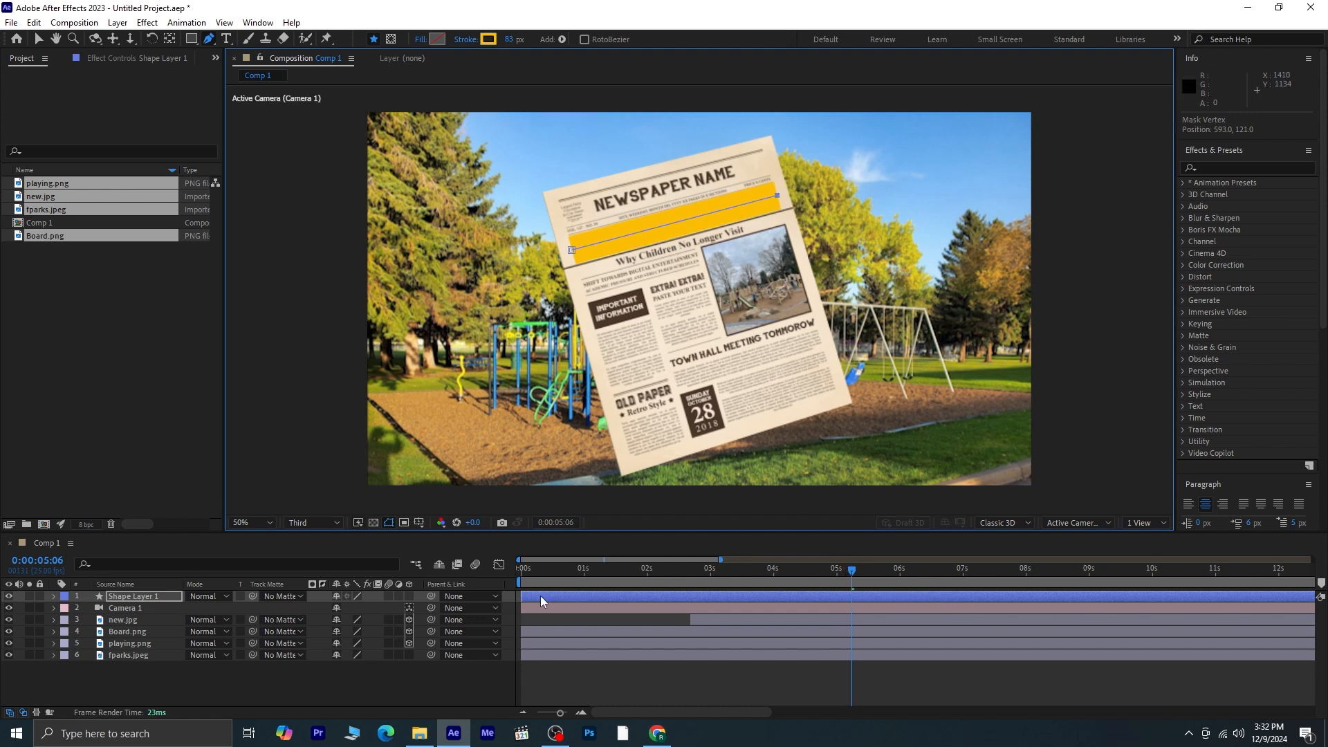
pyautogui.moveTo(522, 596); pyautogui.dragTo(850, 597)
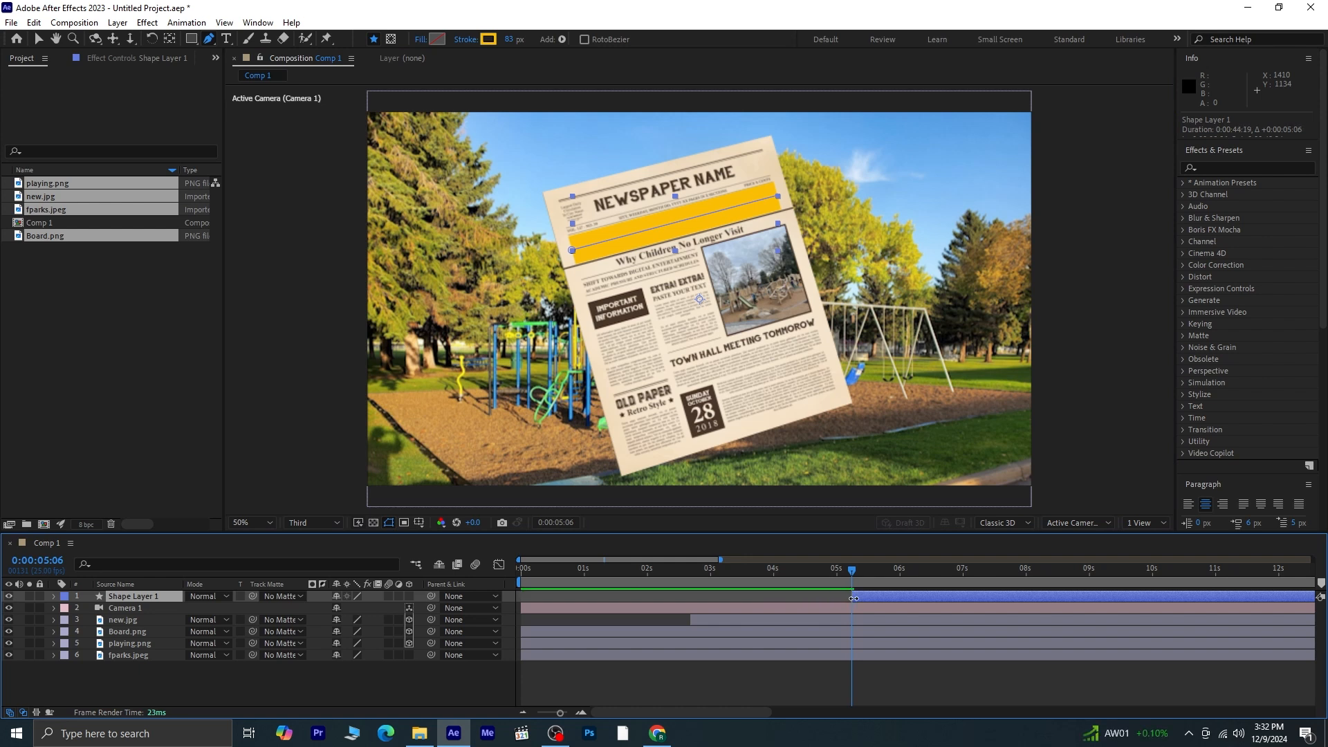
# - Apply the Turbulent Displace effect to Shape Layer 1 and set its Amount to 22 and Size to 41
pyautogui.click(1245, 169)
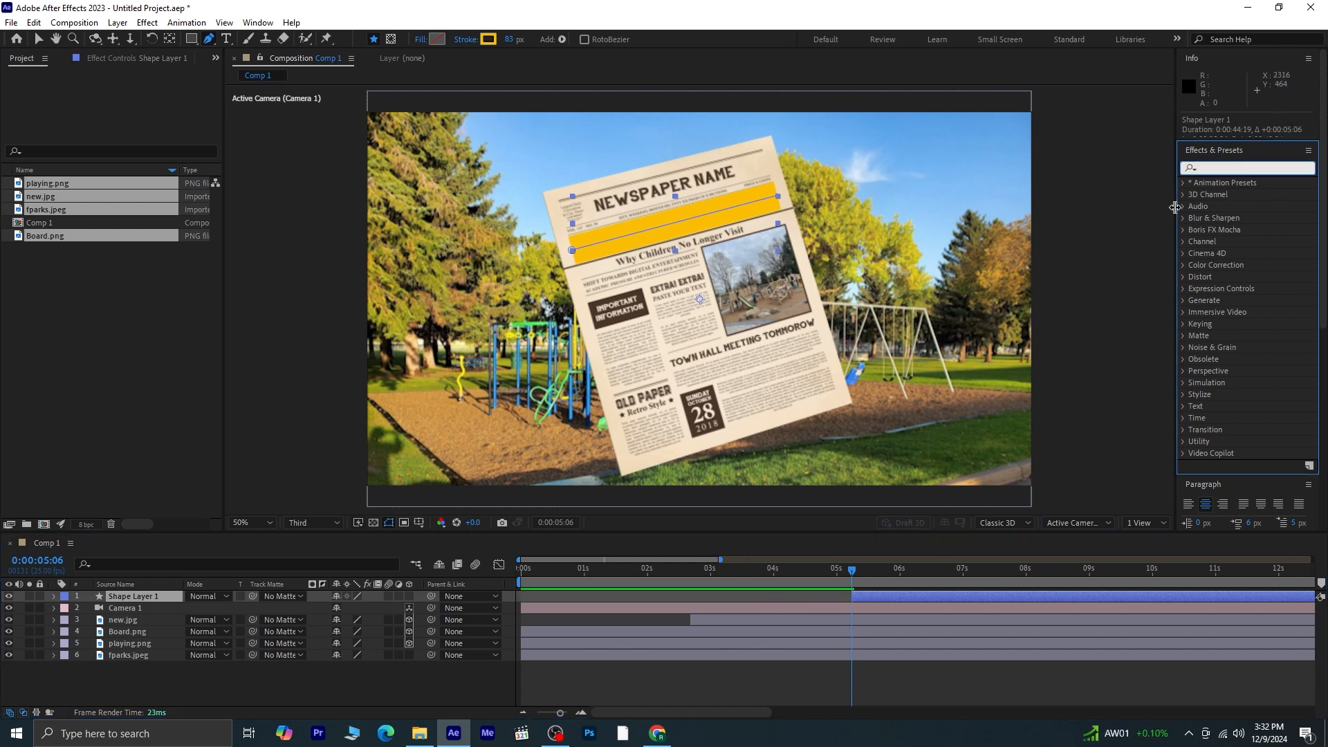
pyautogui.write('turb')
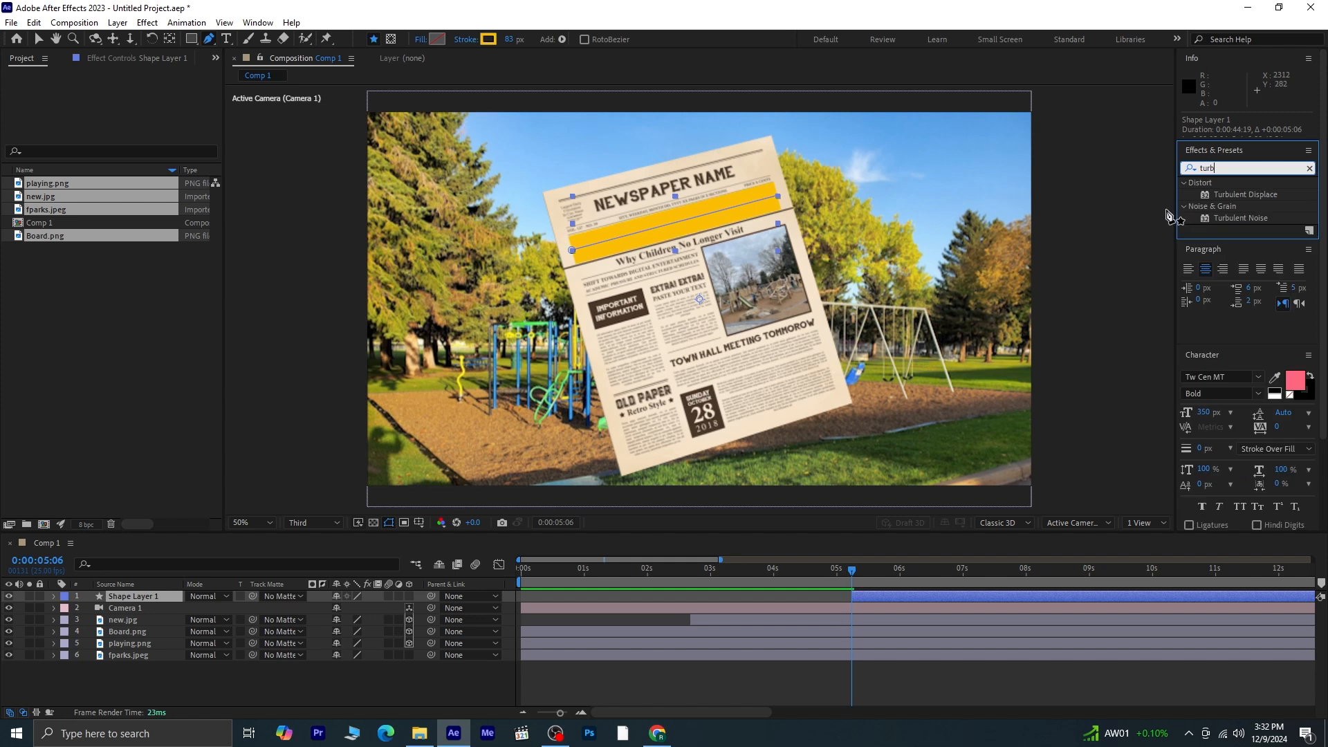
pyautogui.doubleClick(1242, 194)
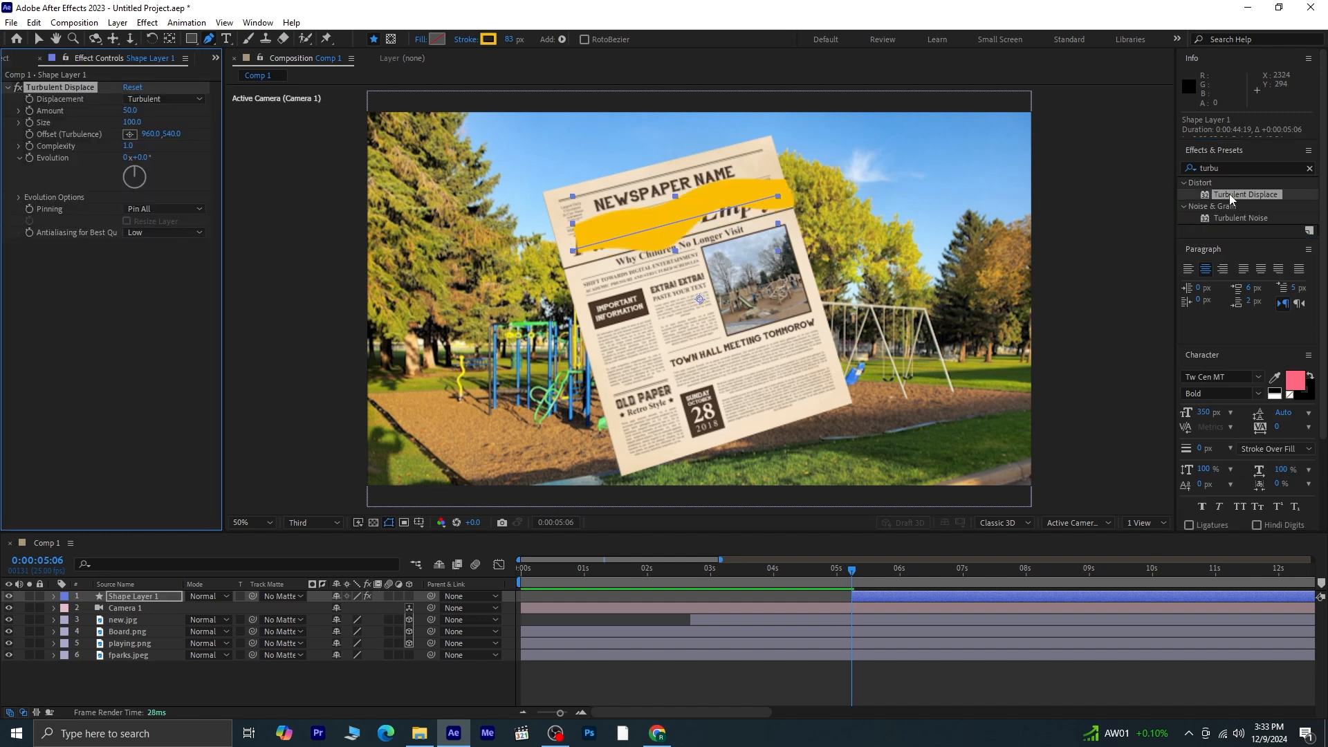
pyautogui.press('v')
pyautogui.write('36')
pyautogui.press('Return')
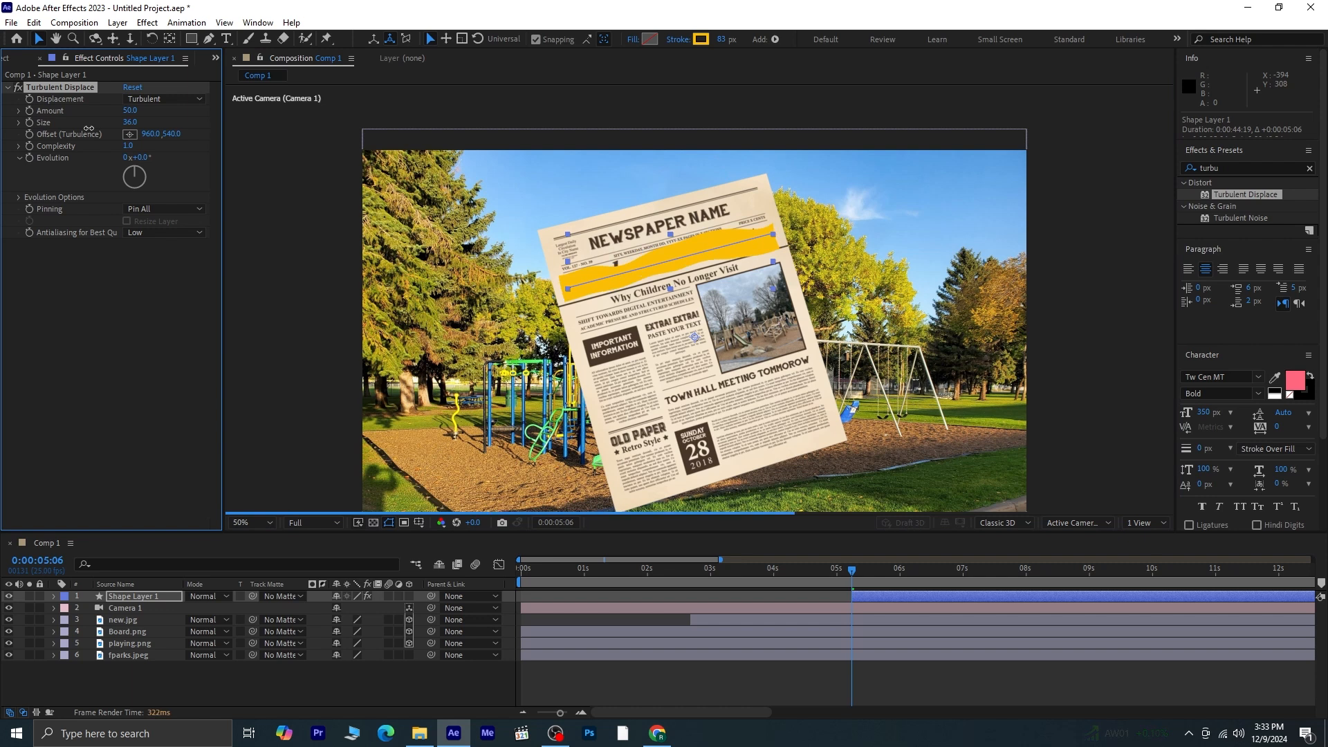
pyautogui.moveTo(89, 129); pyautogui.dragTo(91, 128)
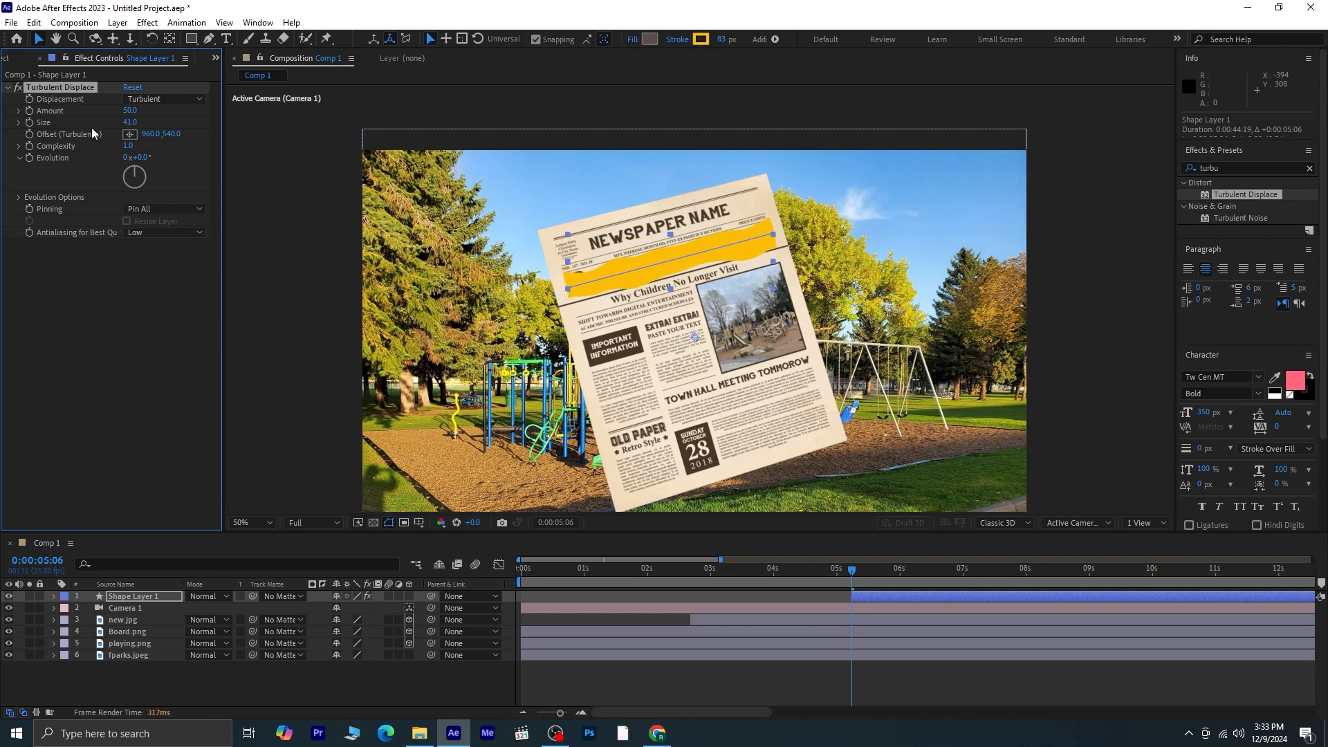
pyautogui.moveTo(138, 111)
pyautogui.mouseDown()
pyautogui.moveTo(101, 115)
pyautogui.moveTo(114, 115)
pyautogui.mouseUp()
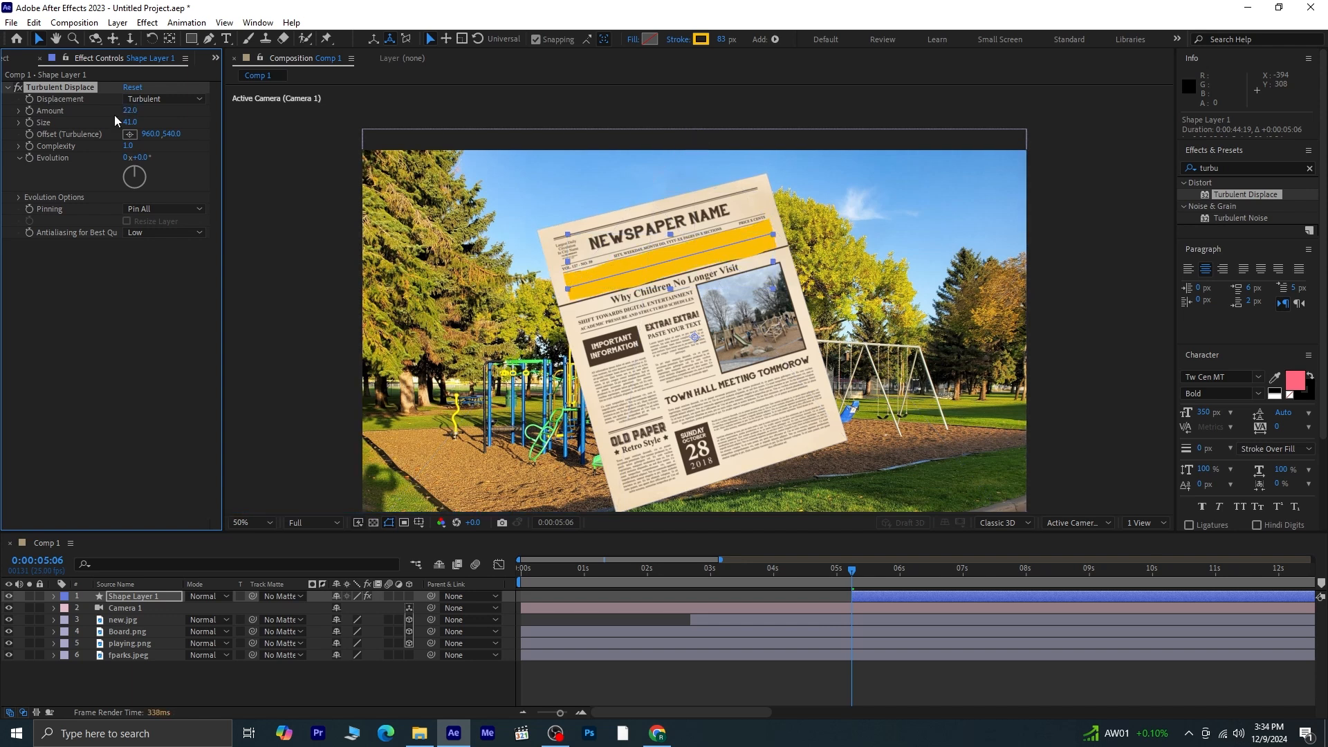
# - Apply the Linear Wipe animation preset to Shape Layer 1 at 0:00:05:06 and preview the highlight wiping on
pyautogui.click(1309, 168)
pyautogui.click(1275, 167)
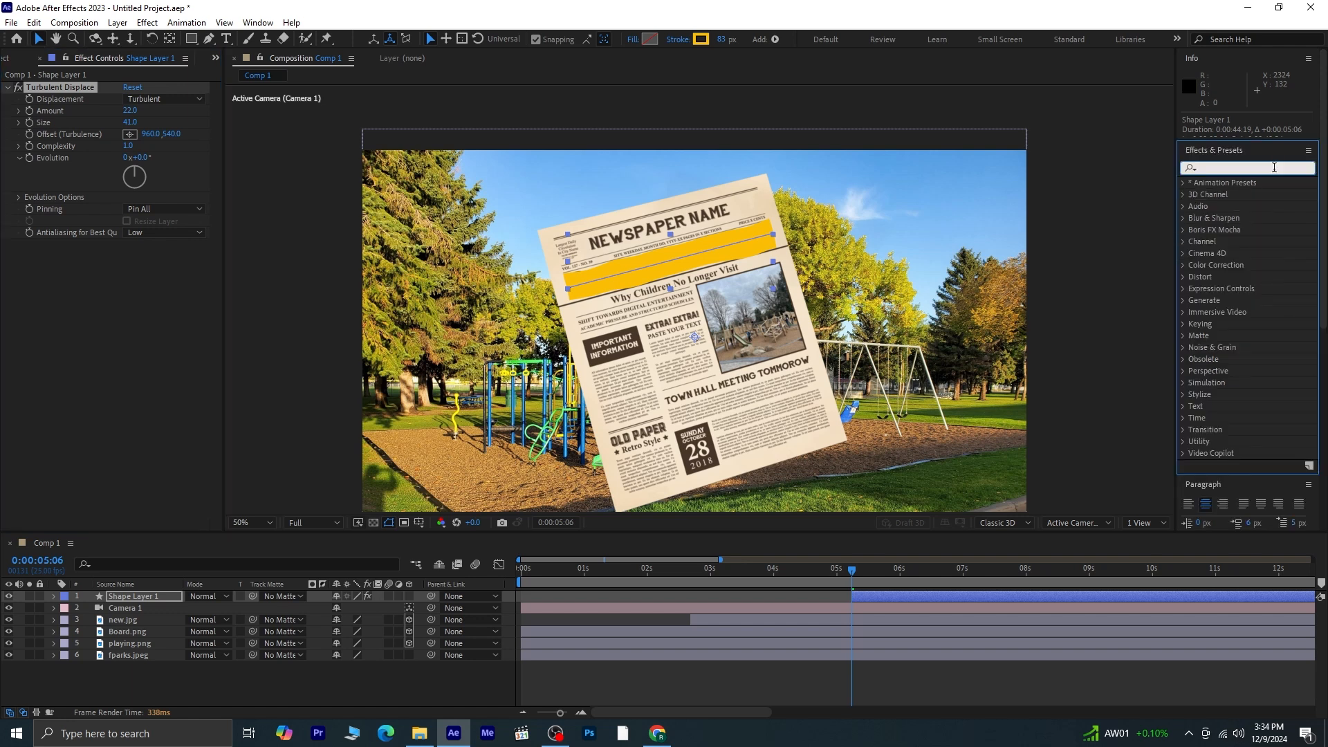
pyautogui.write('linea')
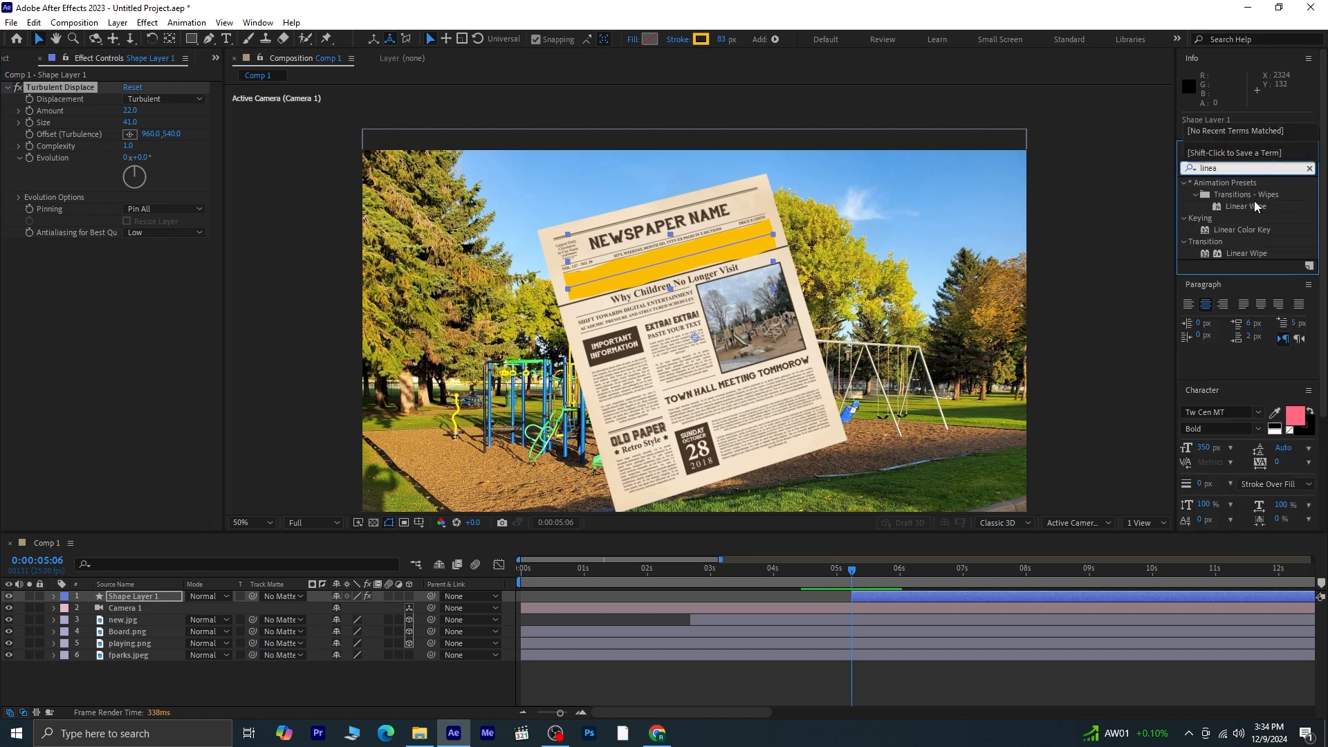
pyautogui.click(1254, 206)
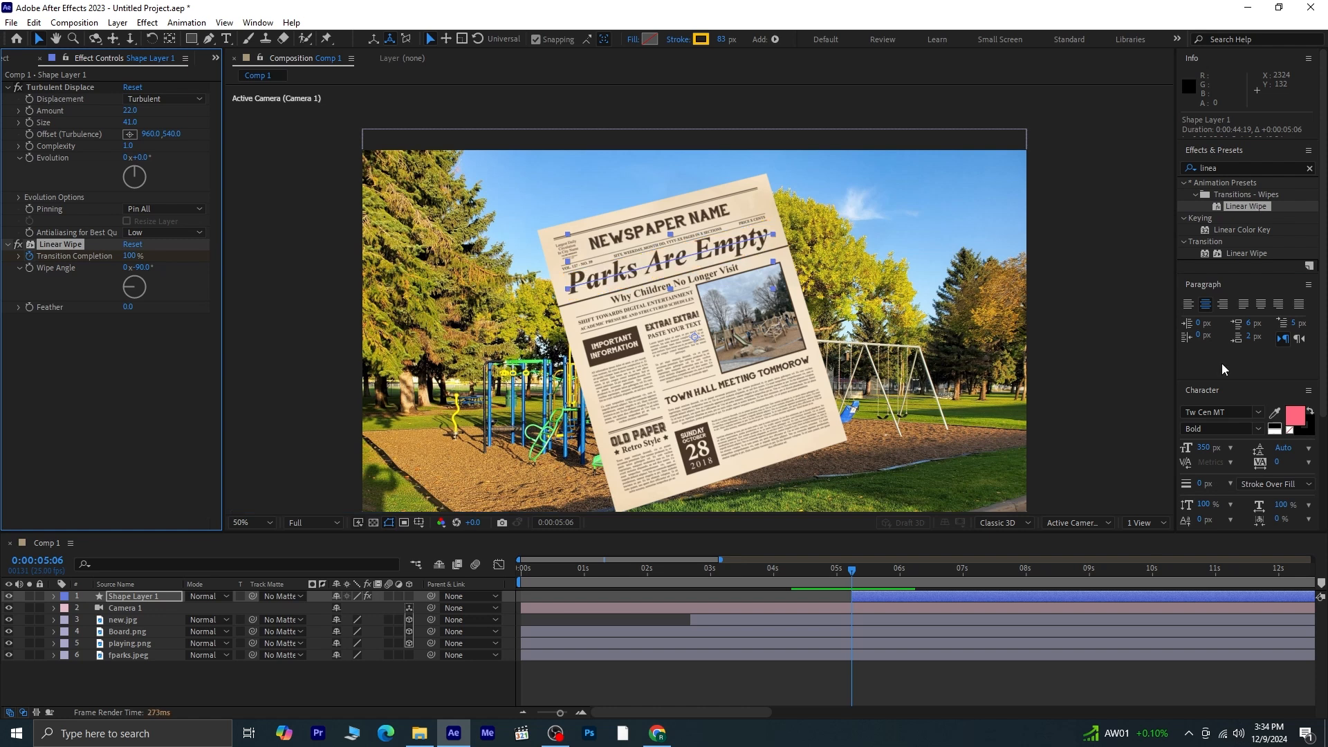
pyautogui.press('space')
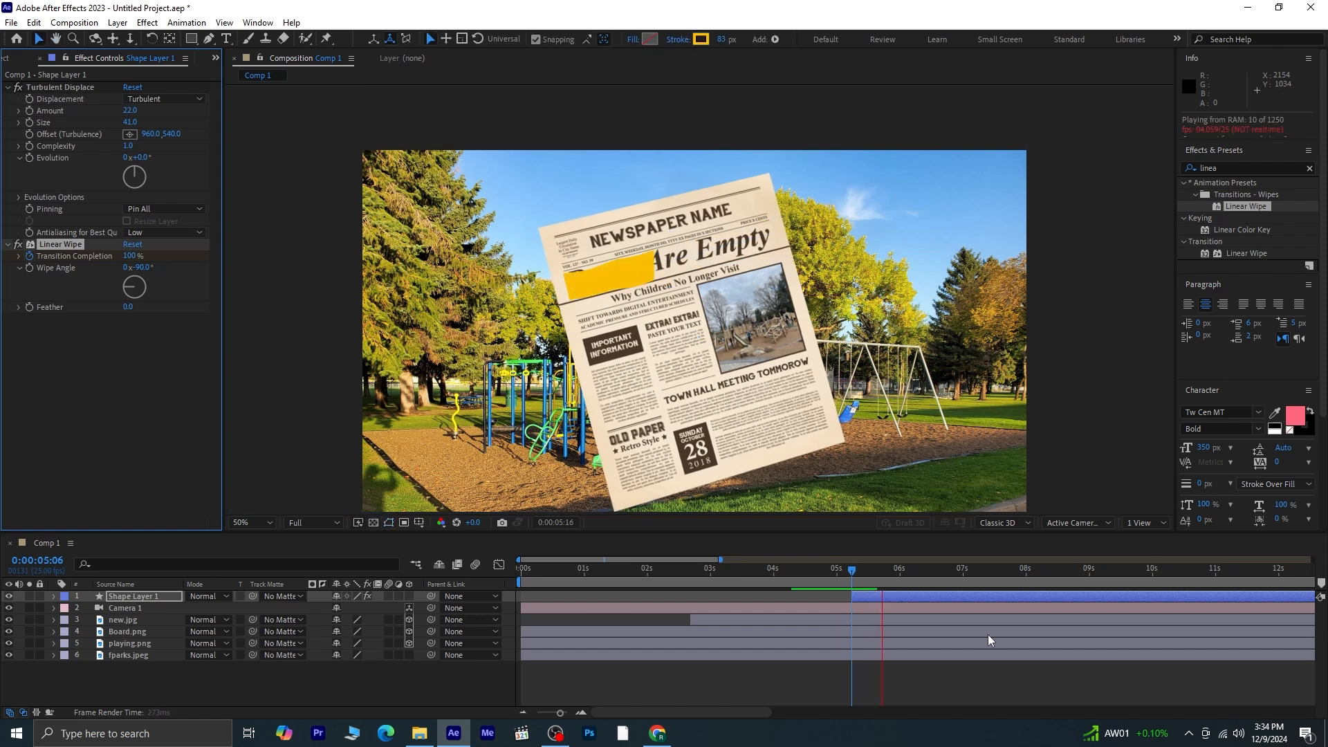
pyautogui.press('space')
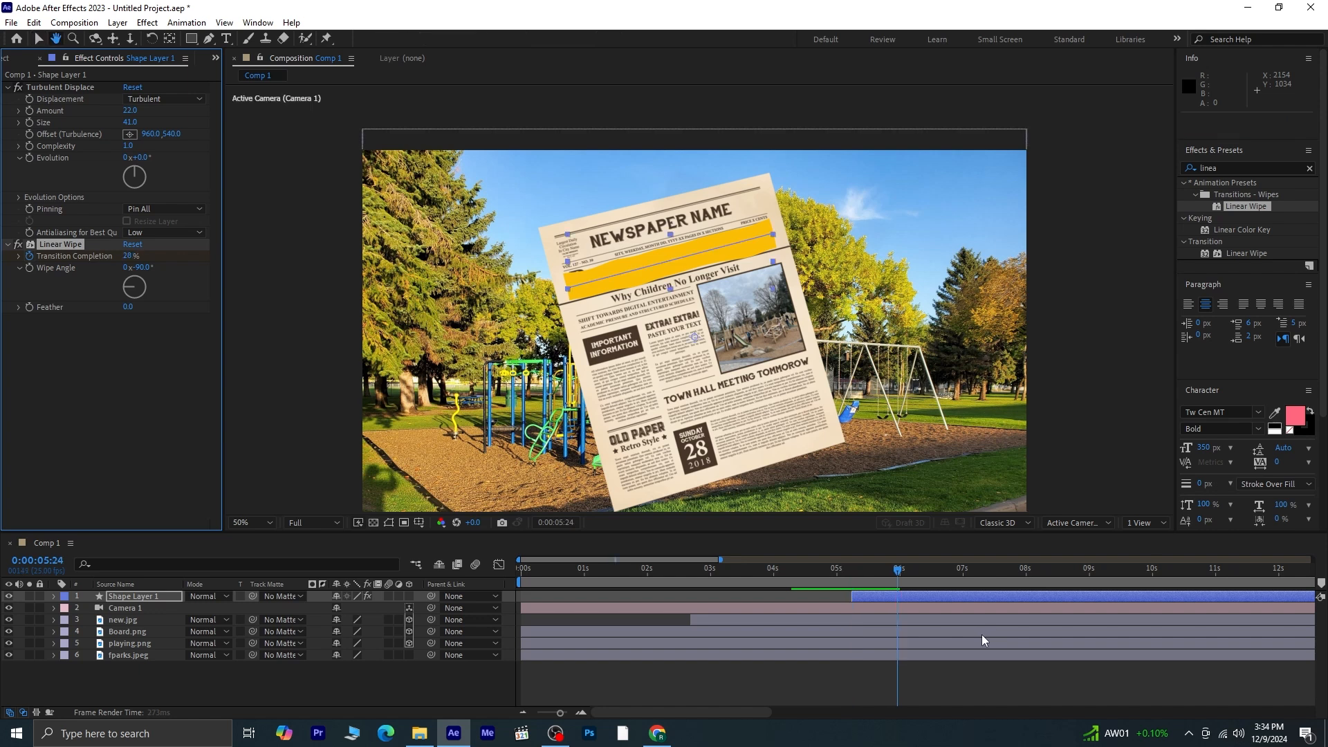
# - Lower the preview resolution to Third, set Shape Layer 1's blending mode to Multiply, and move the current time to 0:00:05:22
pyautogui.click(299, 524)
pyautogui.click(310, 584)
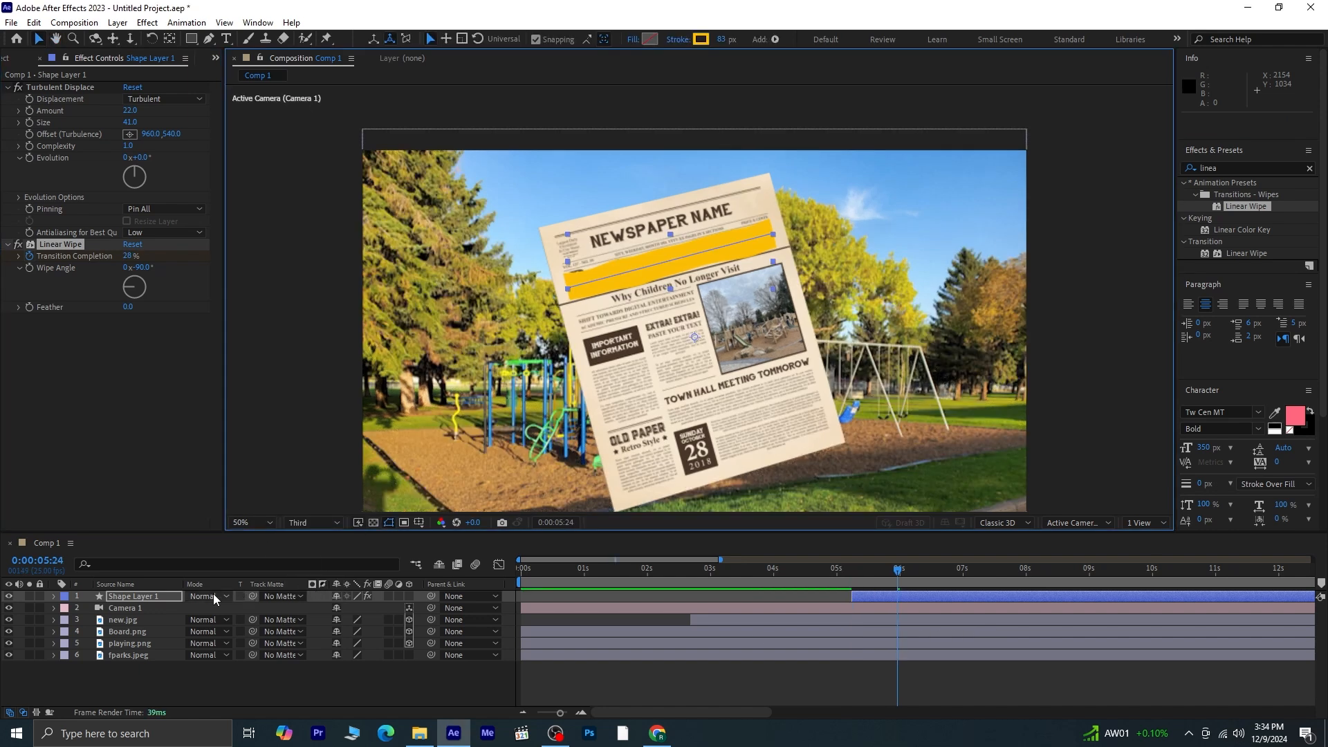
pyautogui.click(213, 595)
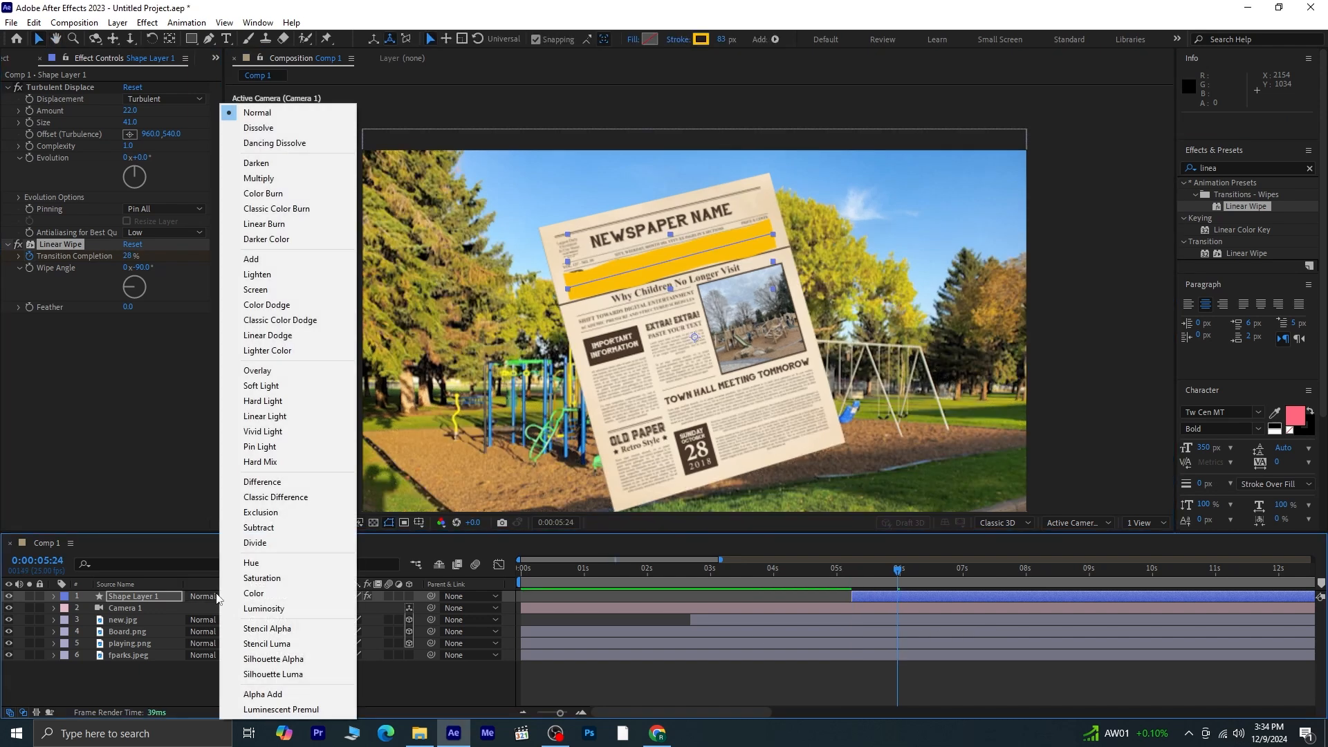
pyautogui.click(281, 179)
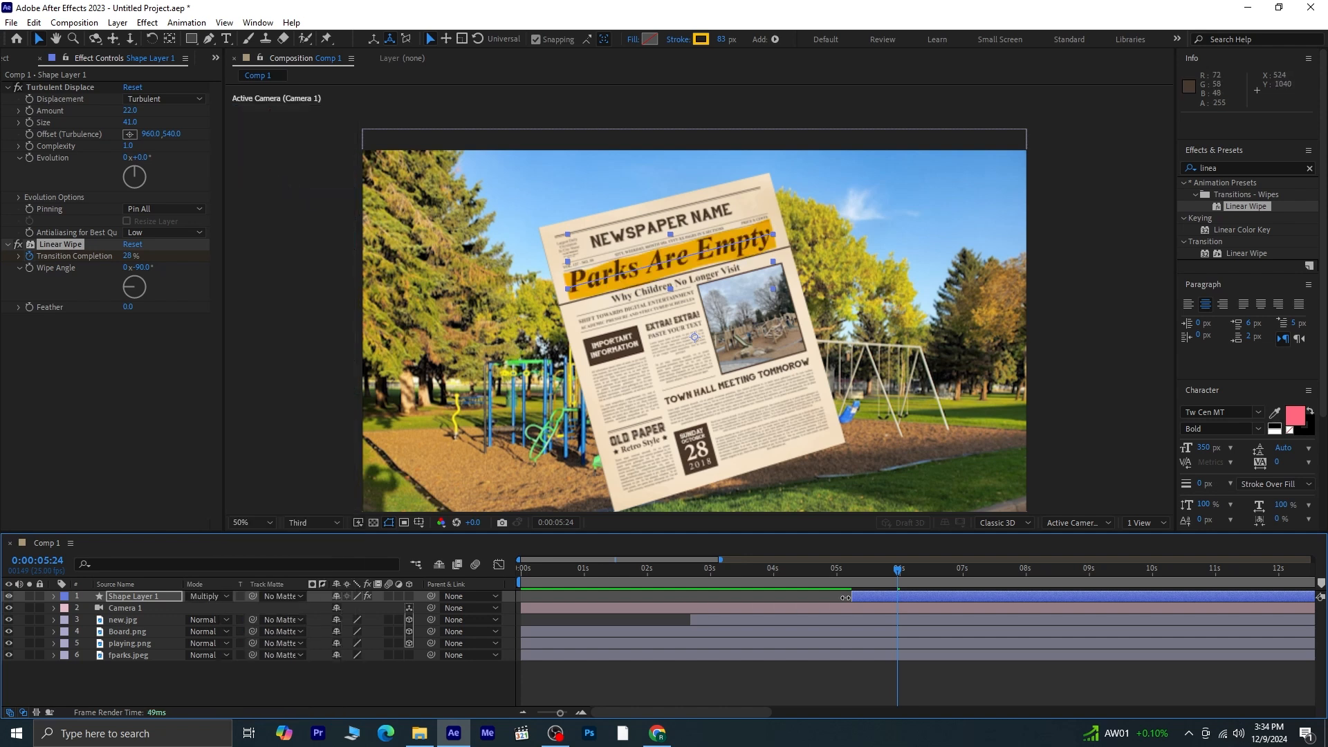
pyautogui.moveTo(900, 570)
pyautogui.mouseDown()
pyautogui.moveTo(881, 571)
pyautogui.moveTo(894, 577)
pyautogui.mouseUp()
# - Add a Drop Shadow to Shape Layer 1 with Distance 13 and Softness 95, viewing the composition at Full resolution
pyautogui.click(1309, 168)
pyautogui.click(1275, 167)
pyautogui.write('drop')
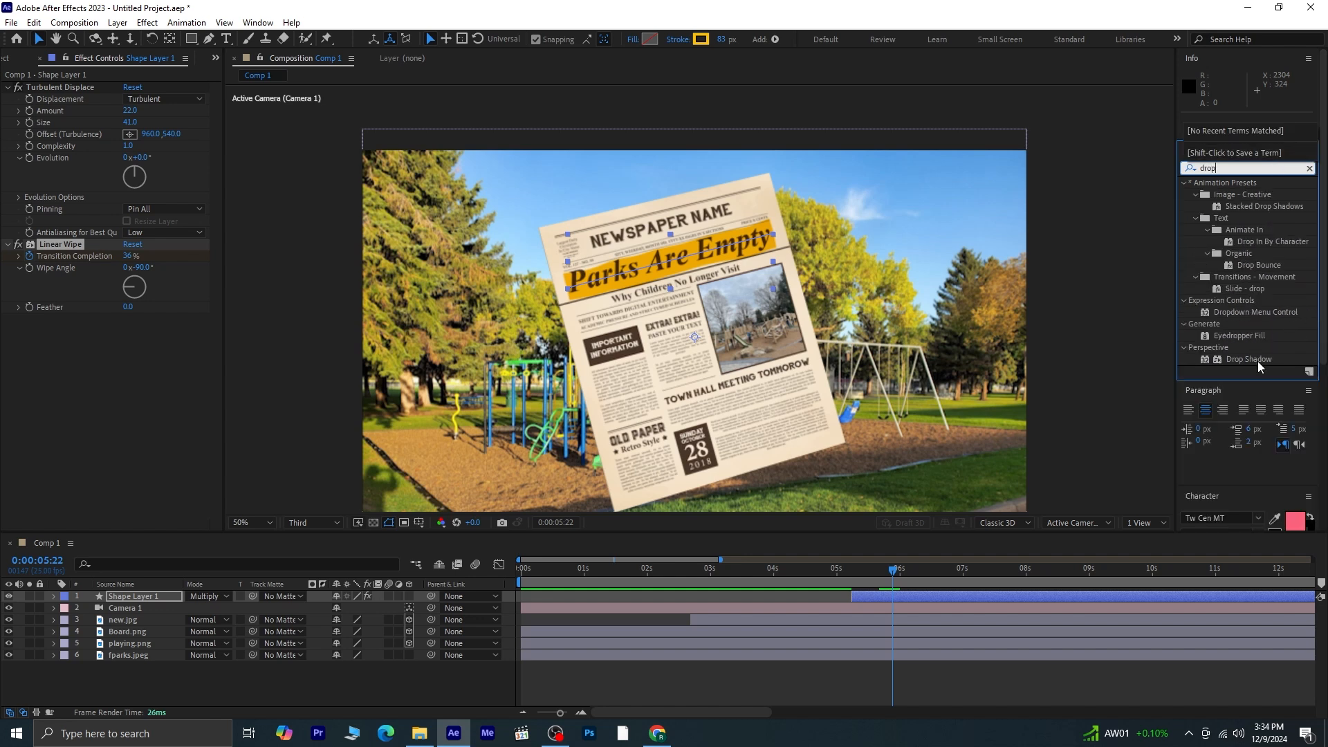
pyautogui.doubleClick(1256, 359)
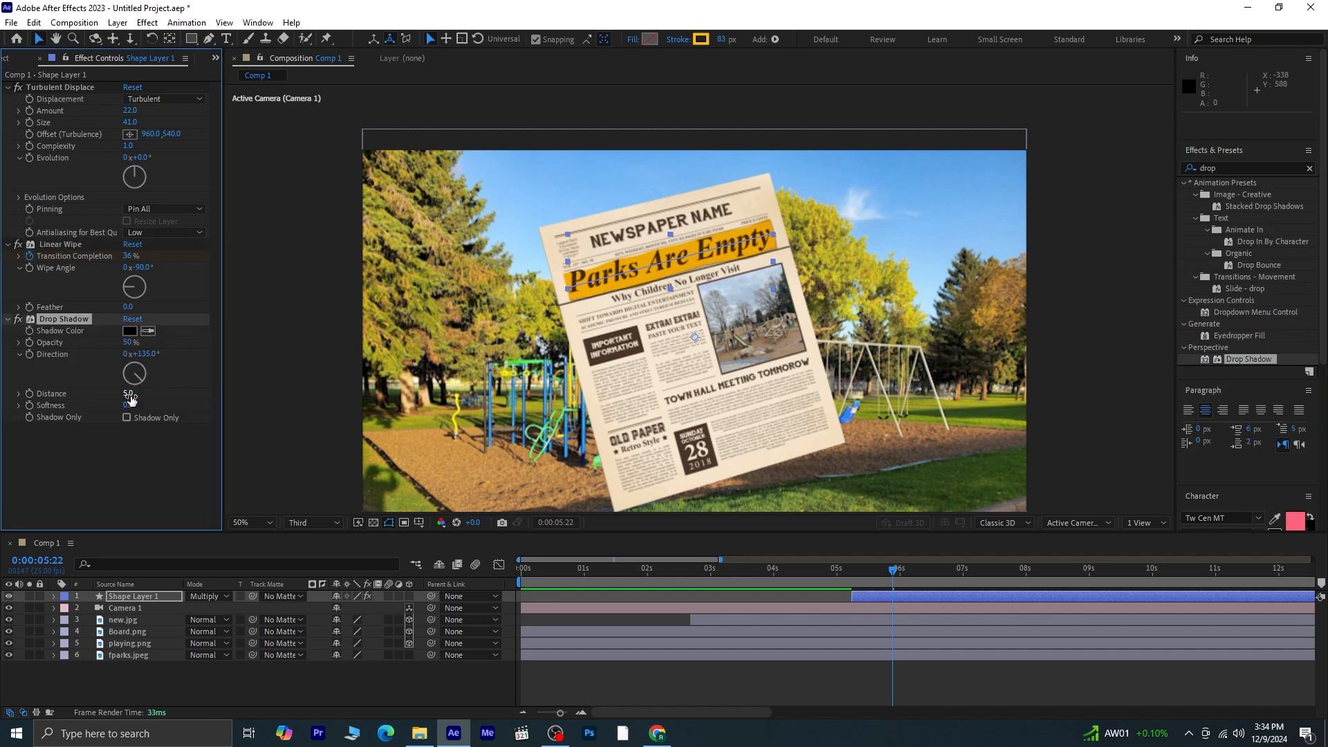
pyautogui.moveTo(132, 396); pyautogui.dragTo(134, 394)
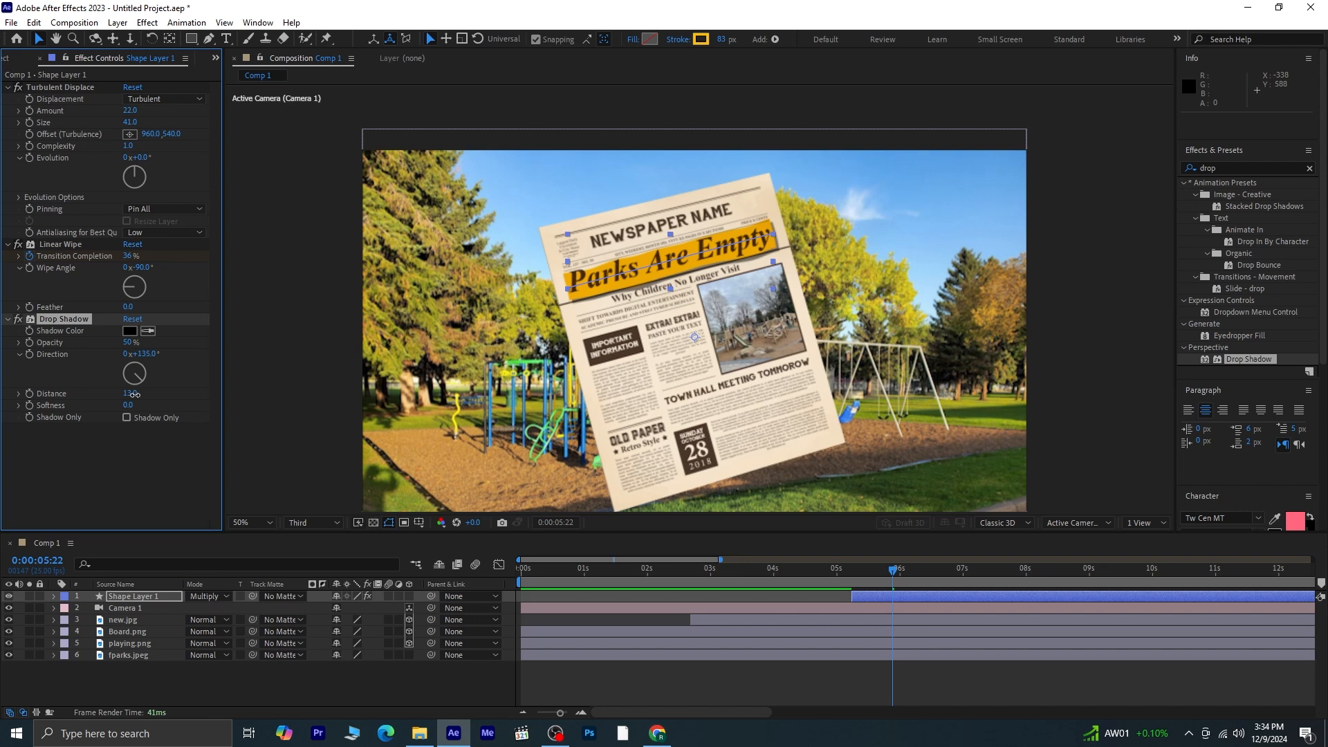
pyautogui.click(308, 525)
pyautogui.click(317, 558)
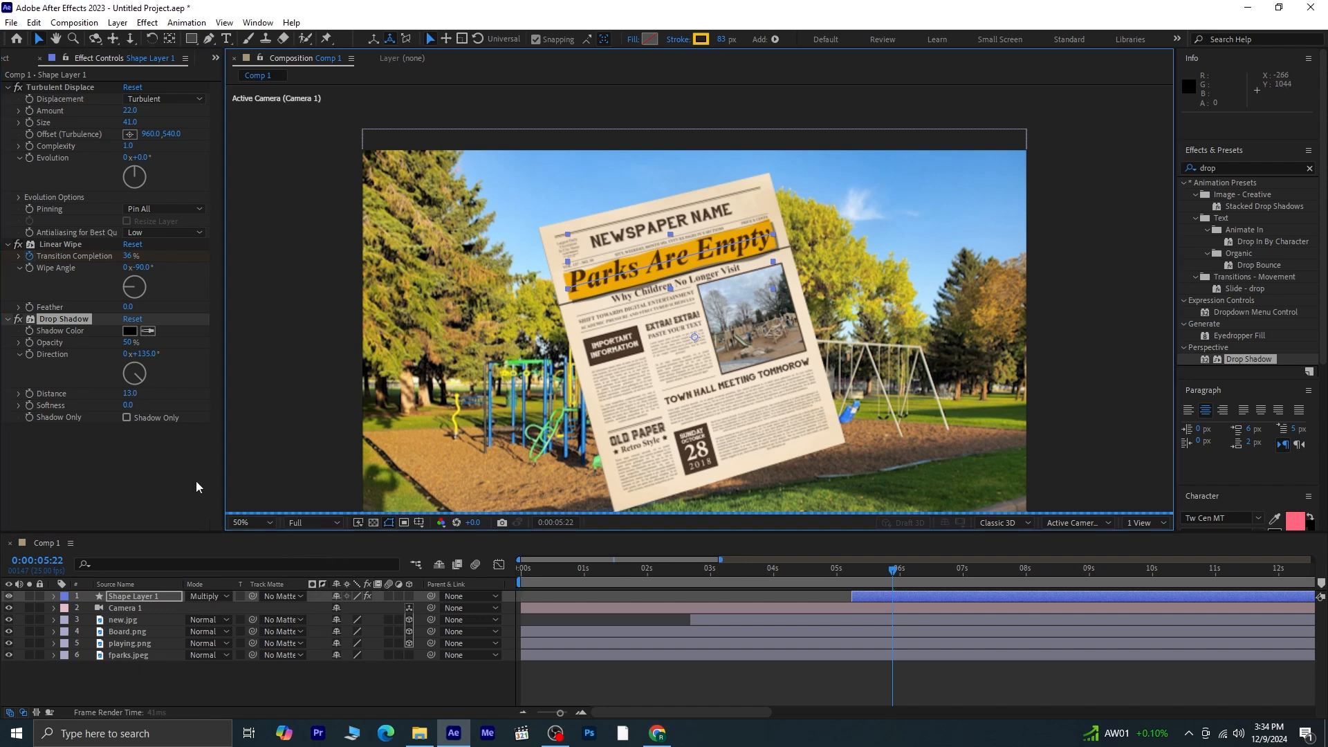
pyautogui.moveTo(130, 404); pyautogui.dragTo(195, 406)
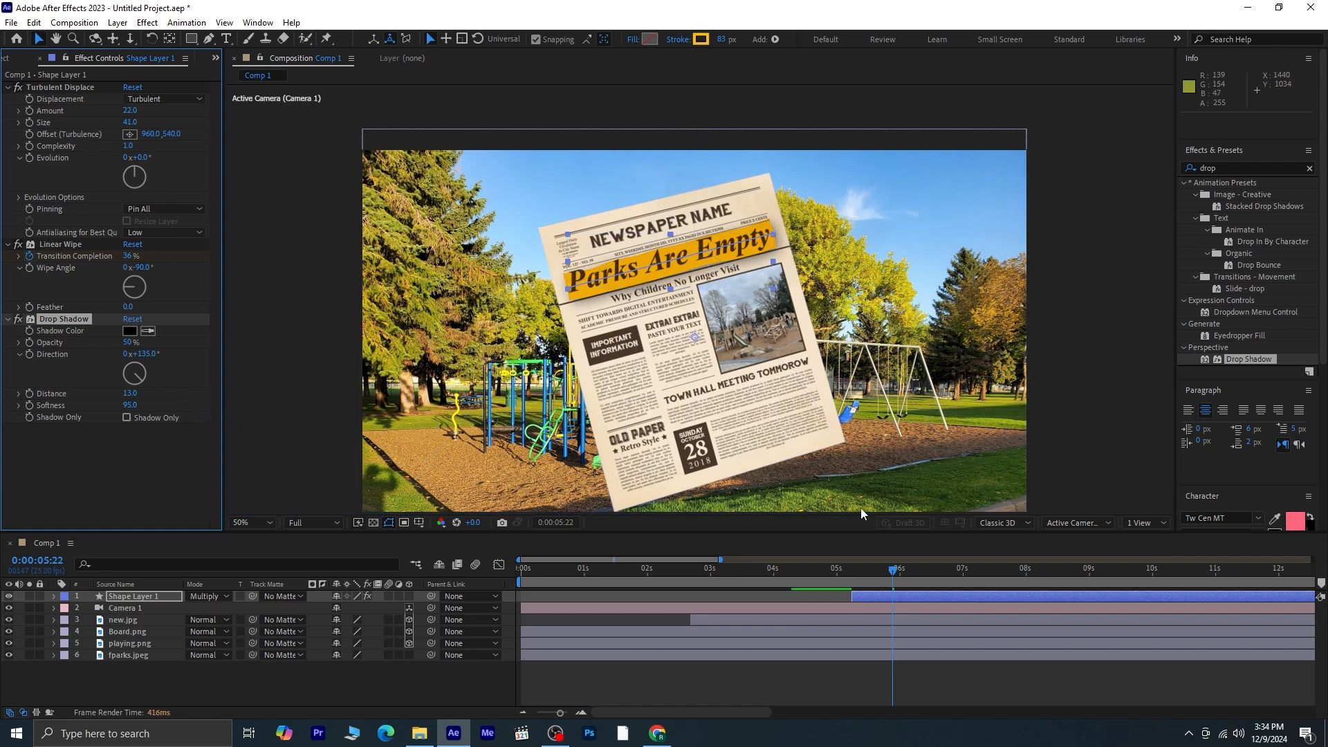
# - Add Drop Shadow effects to playing.png, Board.png and new.jpg, increasing the shadows' distance and softness
pyautogui.moveTo(888, 575); pyautogui.dragTo(496, 582)
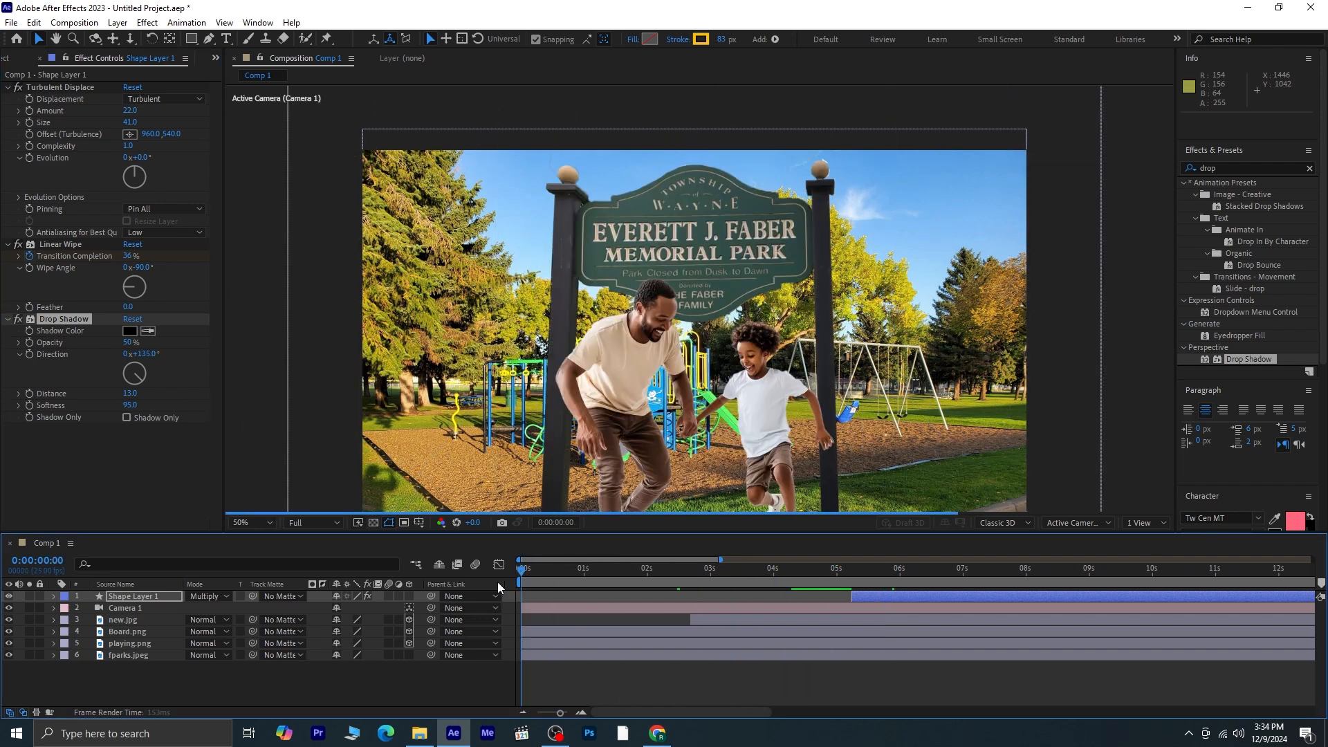
pyautogui.click(135, 643)
pyautogui.doubleClick(1237, 361)
pyautogui.scroll(2, 743, 443)
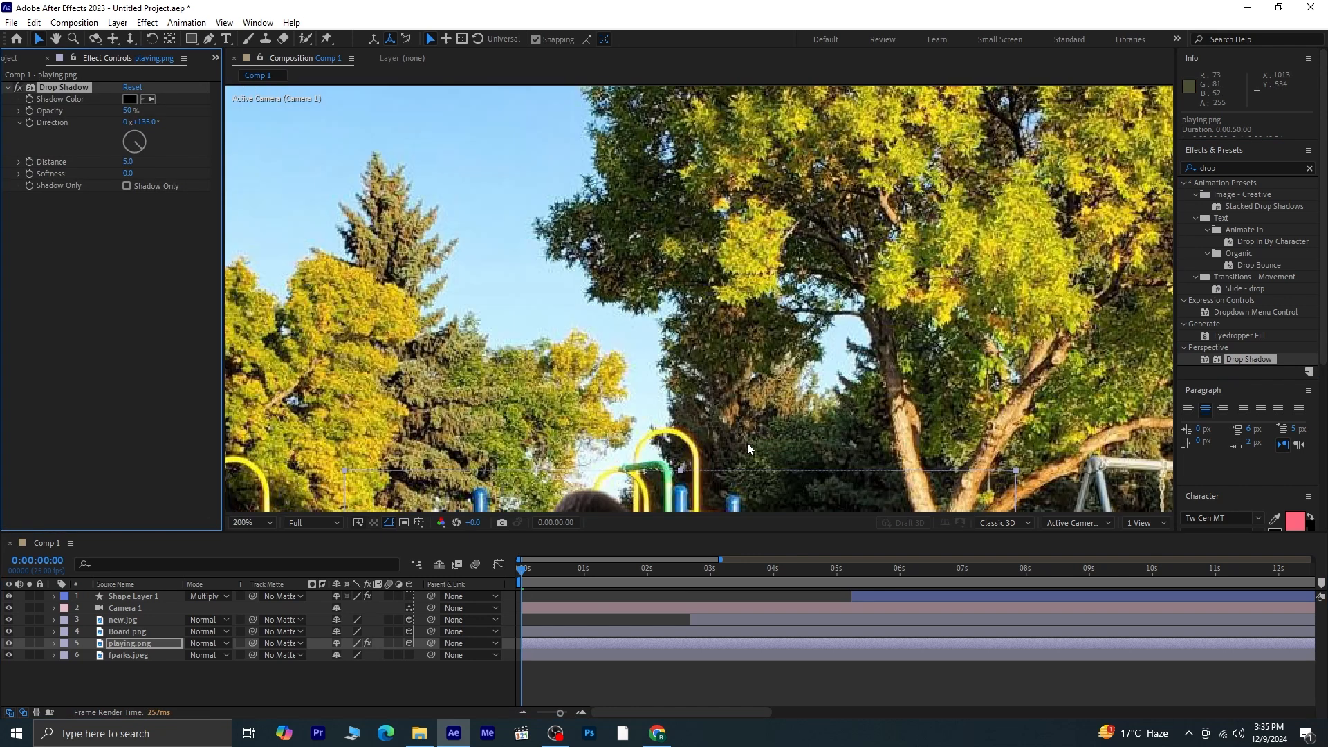
pyautogui.scroll(-5, 740, 442)
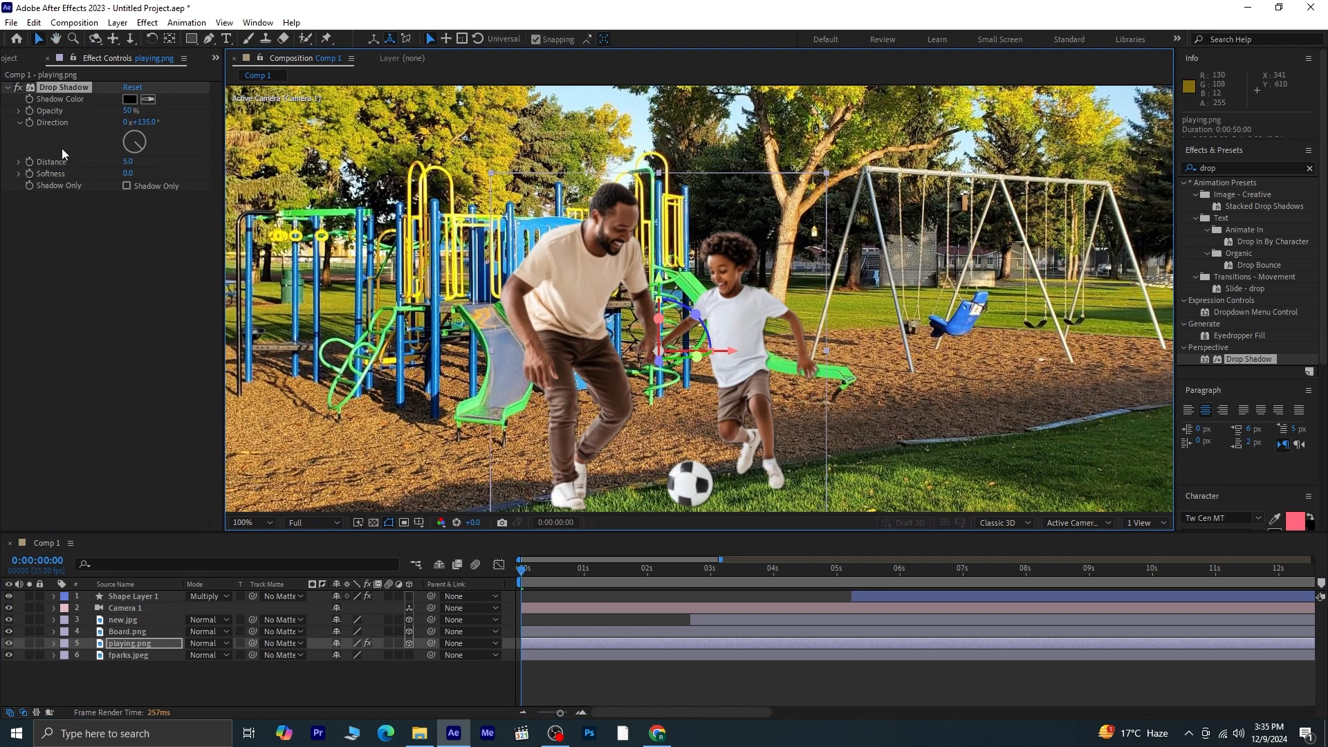
pyautogui.moveTo(129, 160); pyautogui.dragTo(154, 173)
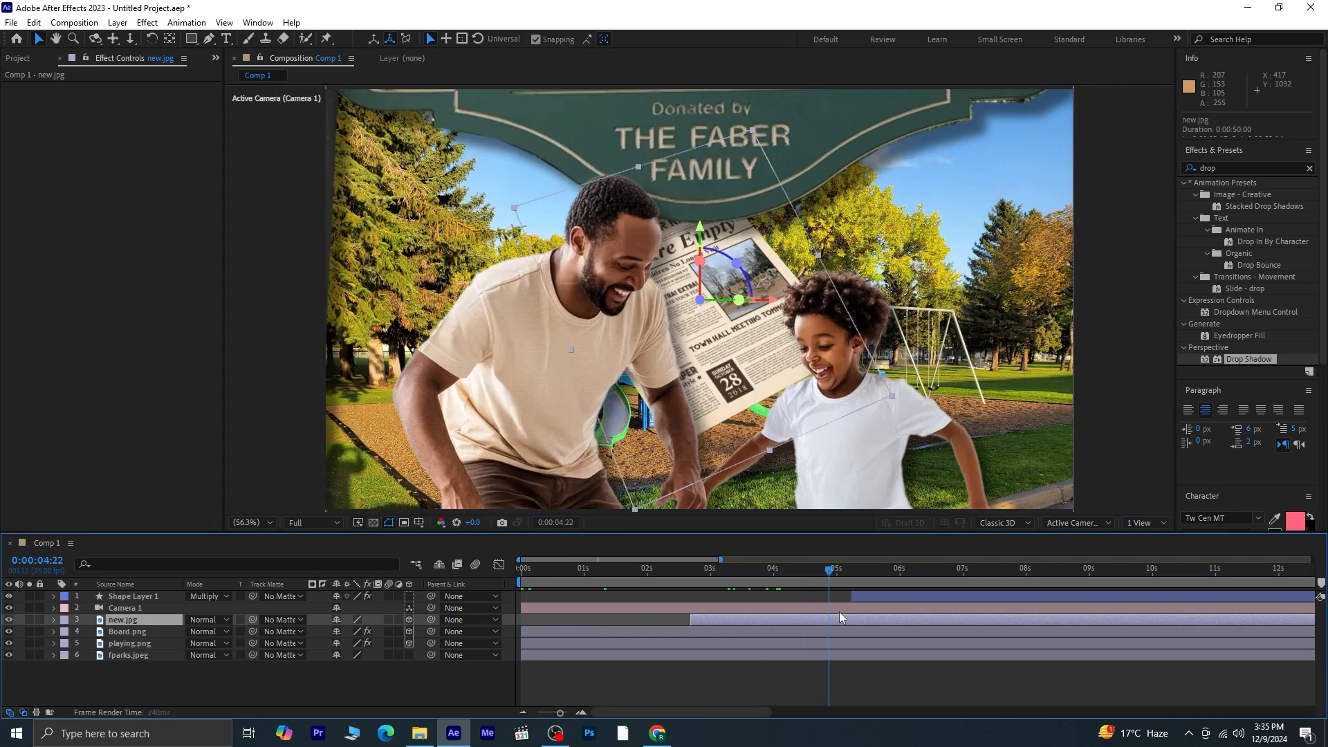
pyautogui.doubleClick(1258, 360)
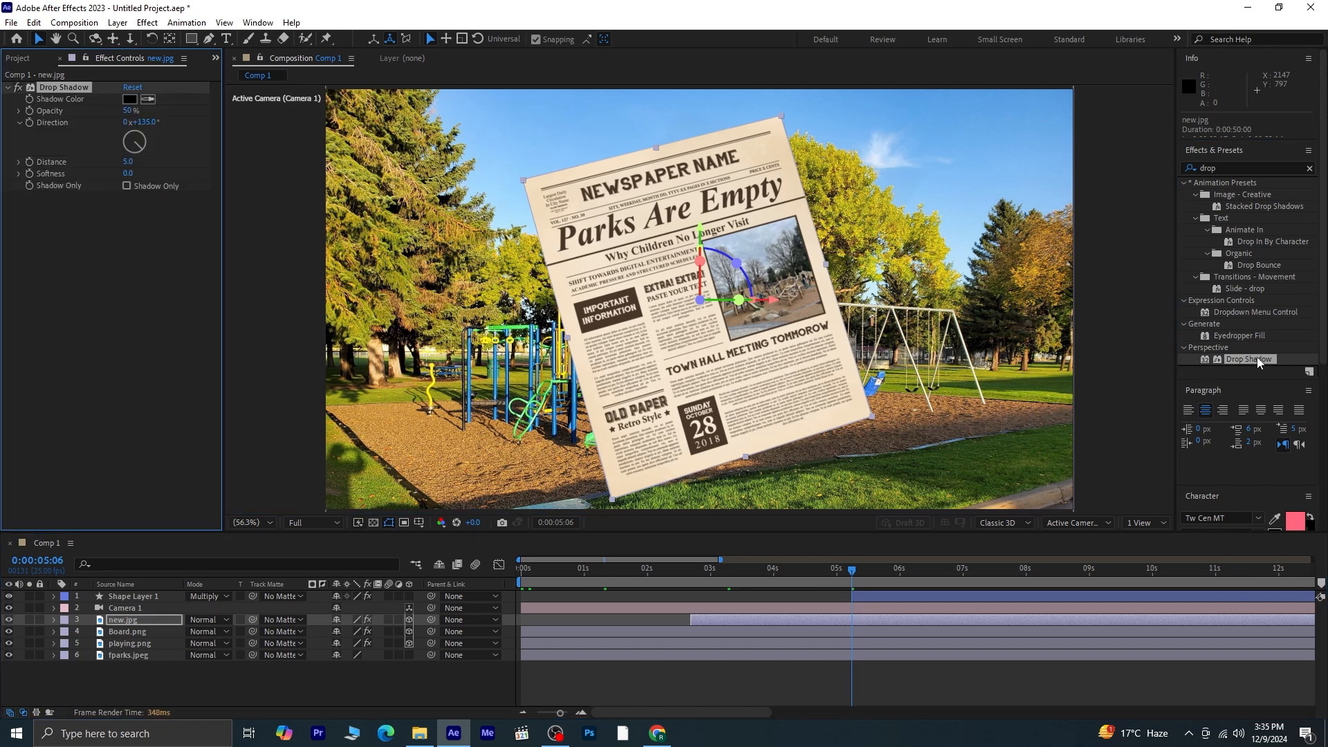
pyautogui.moveTo(125, 163); pyautogui.dragTo(196, 172)
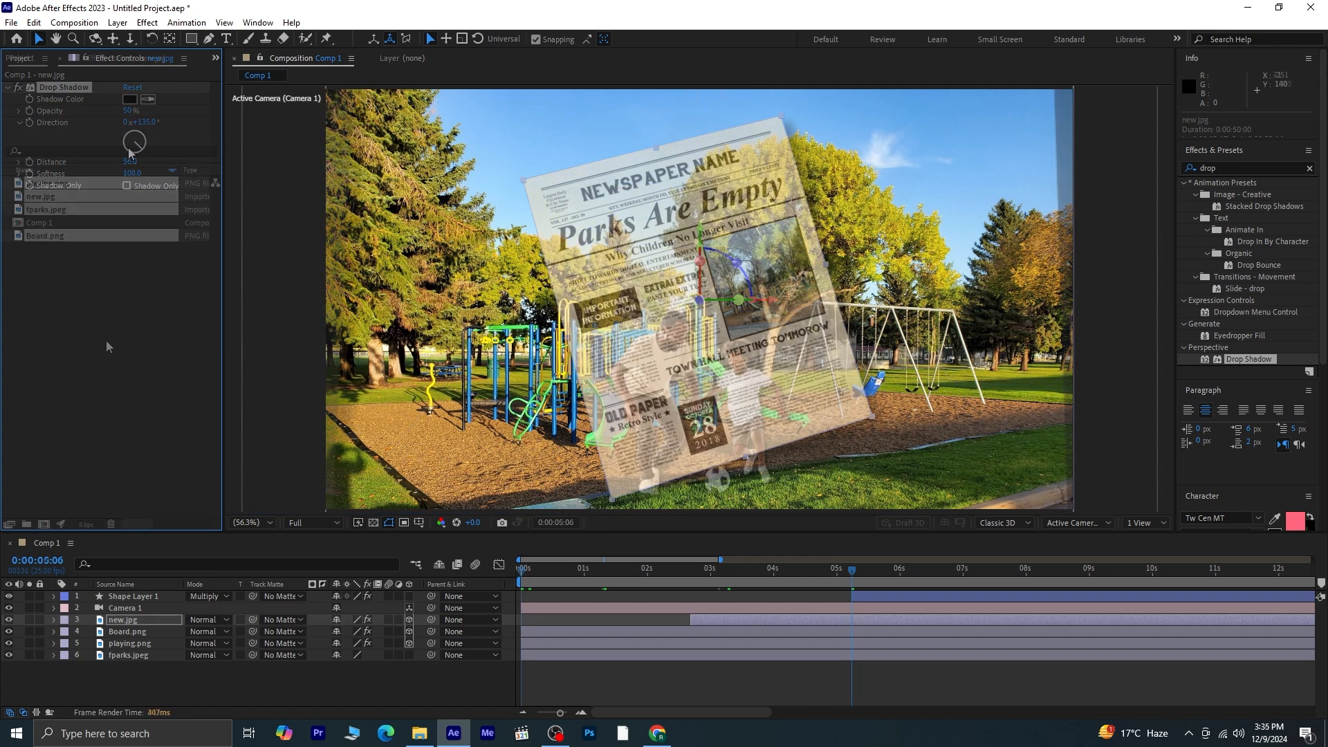
# - Import the 12670596_3840_2160_30fps footage and place it as the top layer of Comp 1
pyautogui.rightClick(102, 273)
pyautogui.moveTo(160, 342)
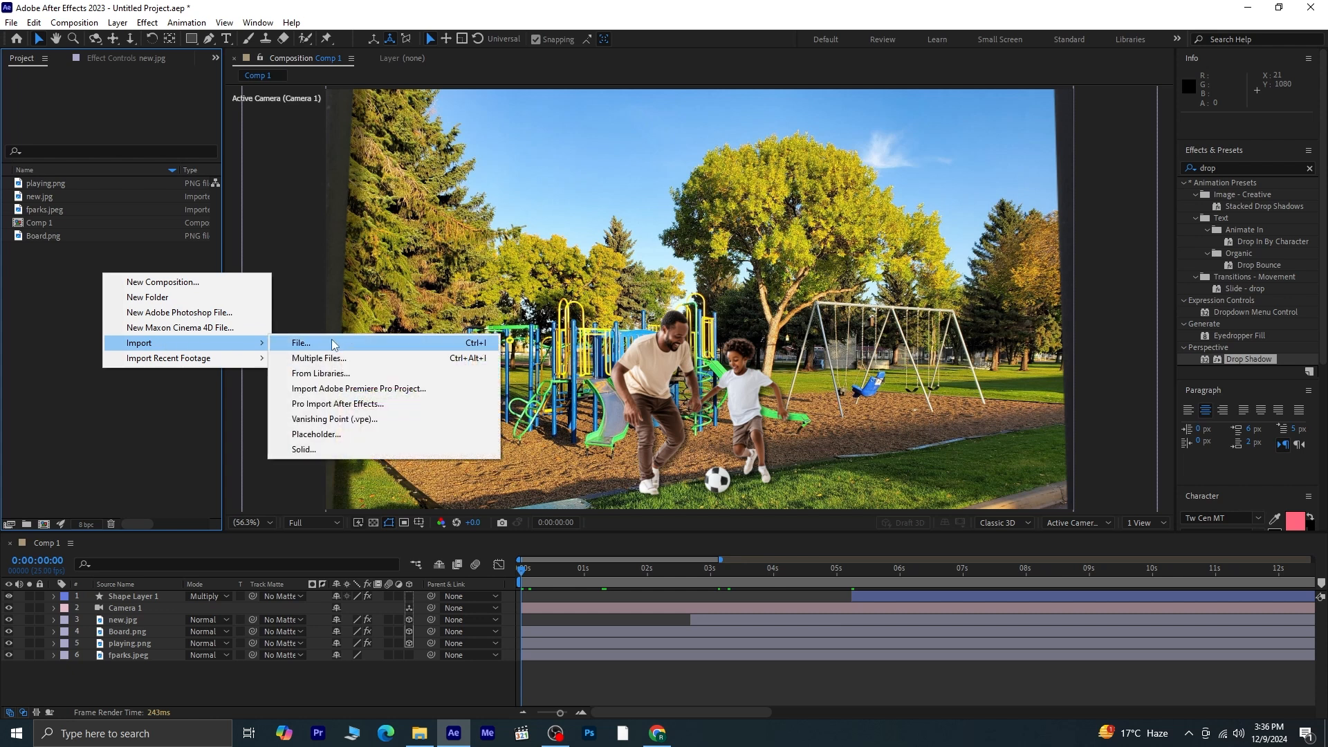
pyautogui.click(330, 338)
pyautogui.click(196, 183)
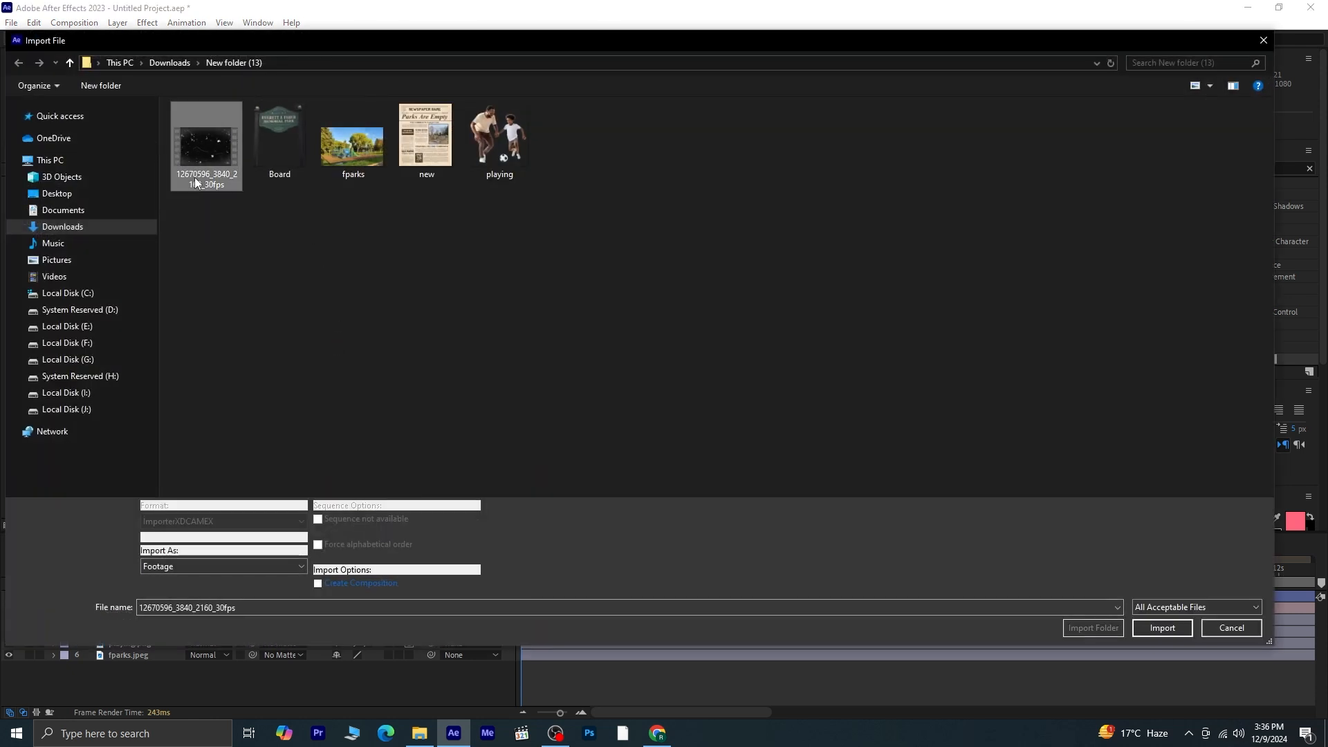
pyautogui.click(1162, 627)
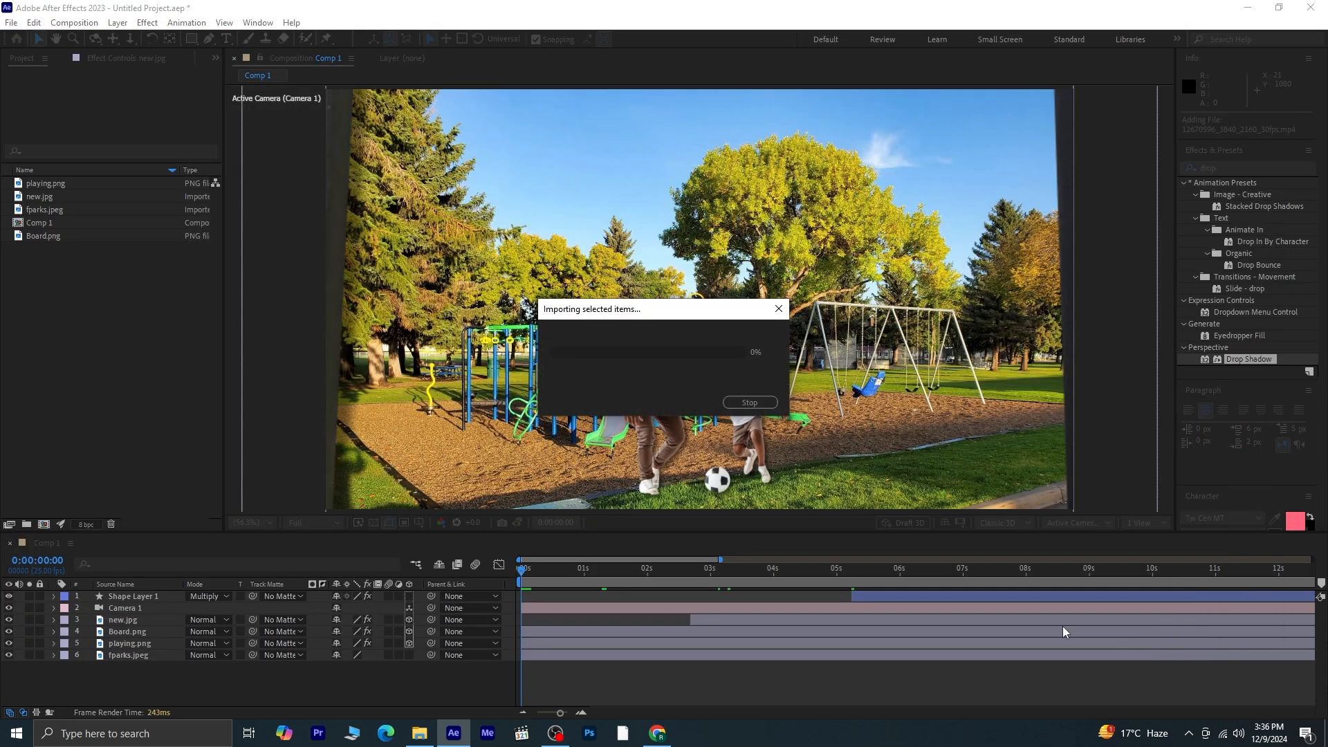
pyautogui.moveTo(138, 249); pyautogui.dragTo(125, 592)
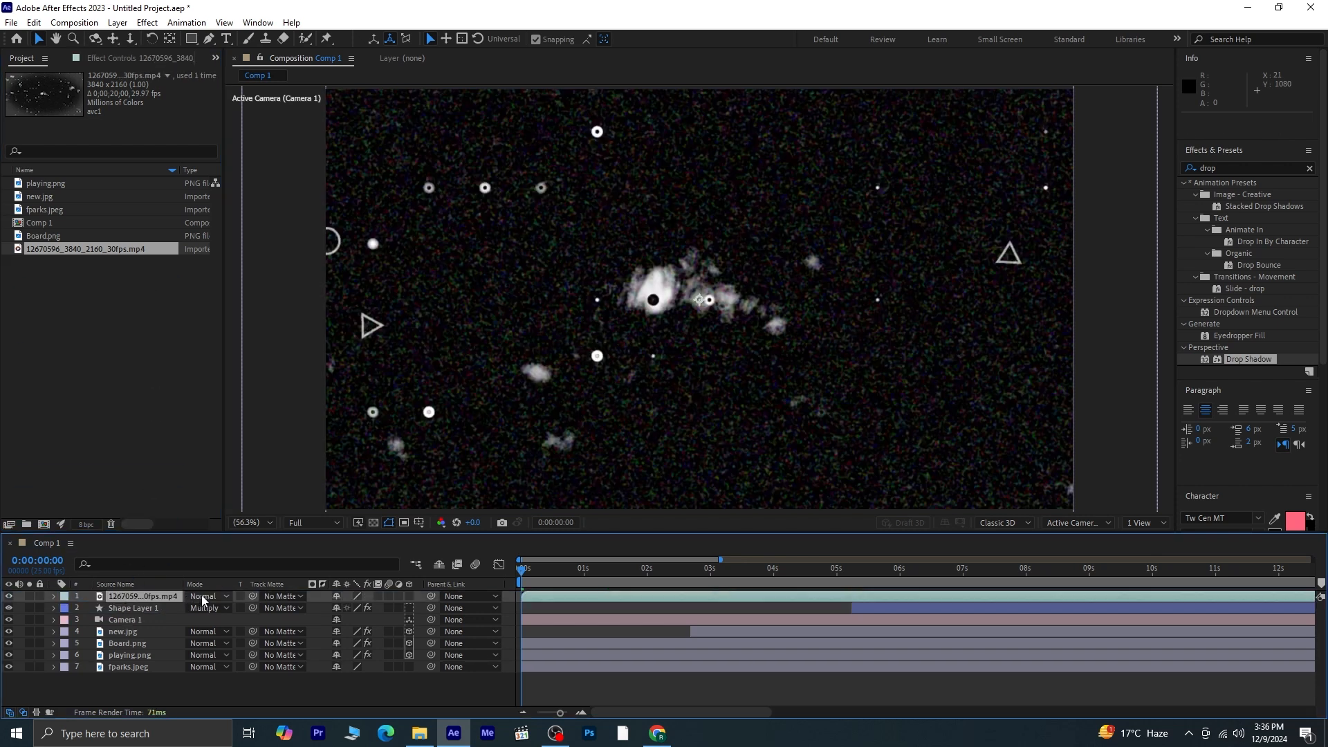
# - Scale the 12670596_3840_2160_30fps.mp4 layer to 50% so it fits the composition frame
pyautogui.press('s')
pyautogui.click(380, 608)
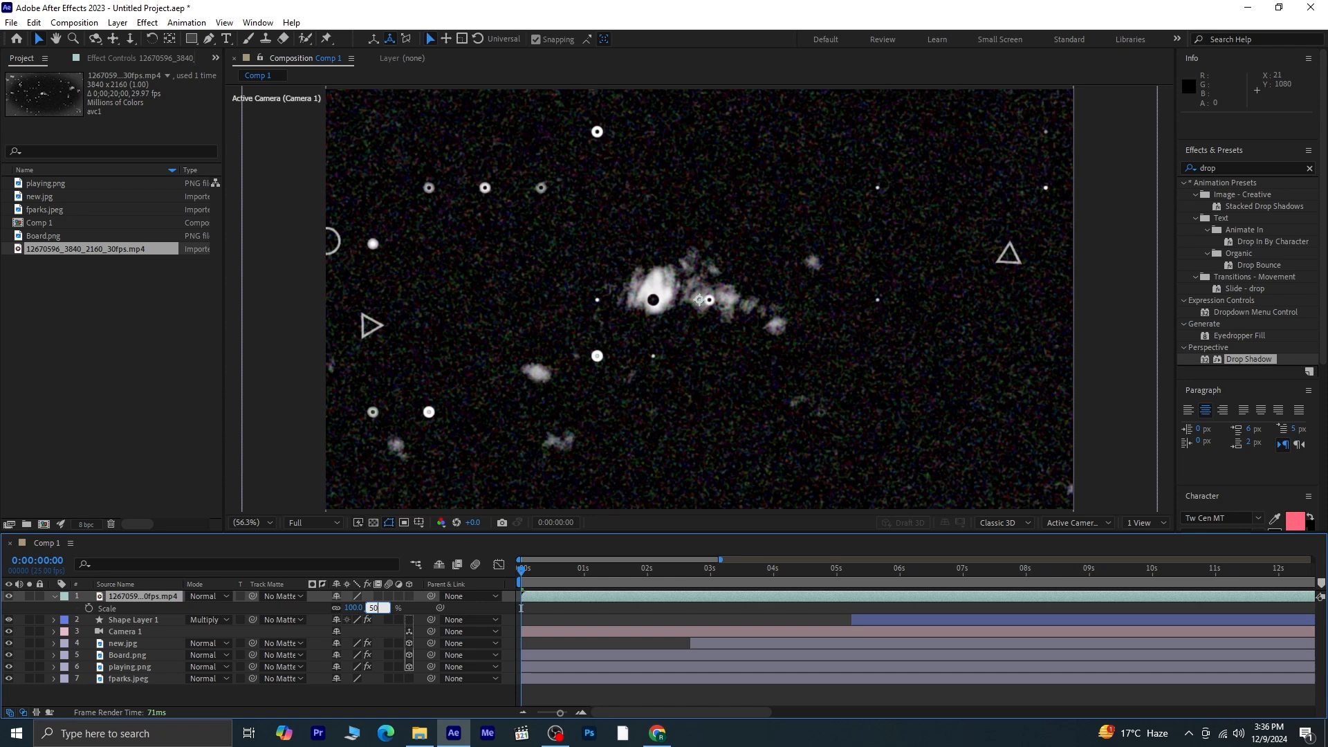
pyautogui.press('Return')
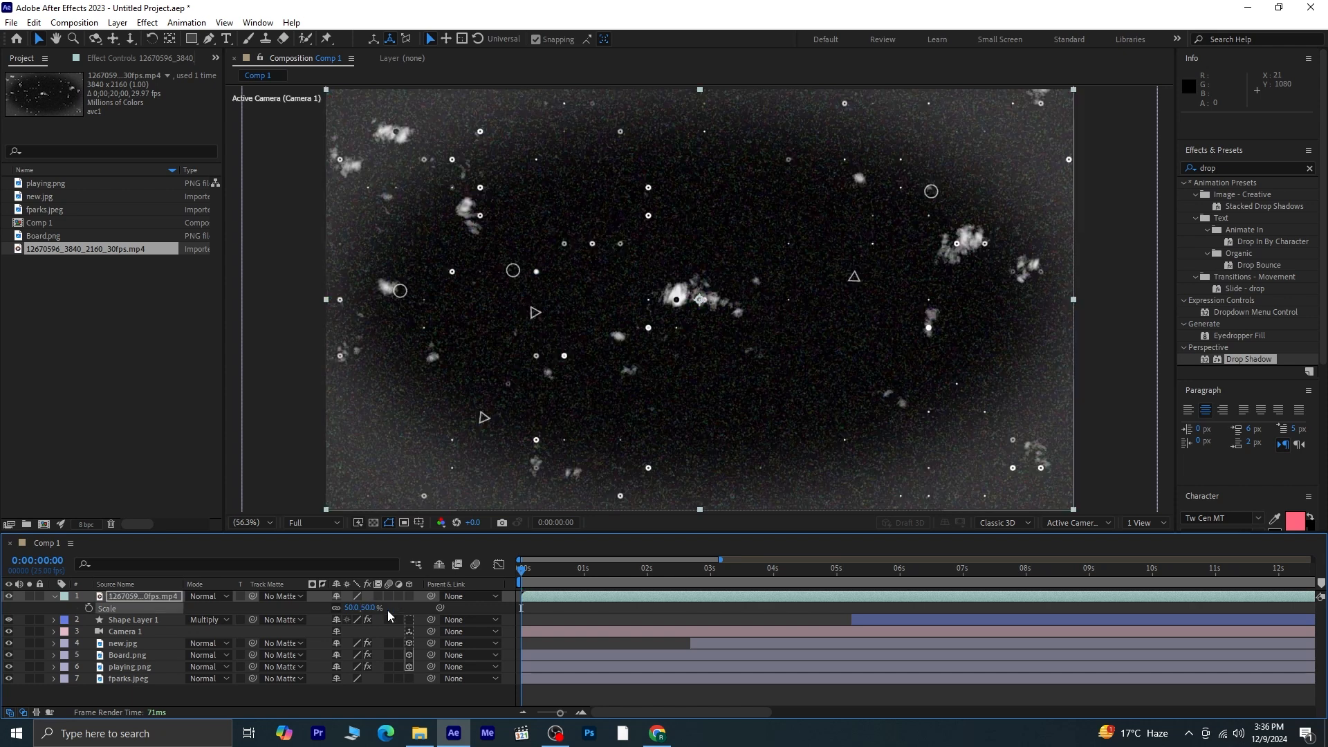
pyautogui.click(55, 596)
# - Set the imported footage layer's blending mode to Overlay and its opacity to 30%
pyautogui.click(208, 596)
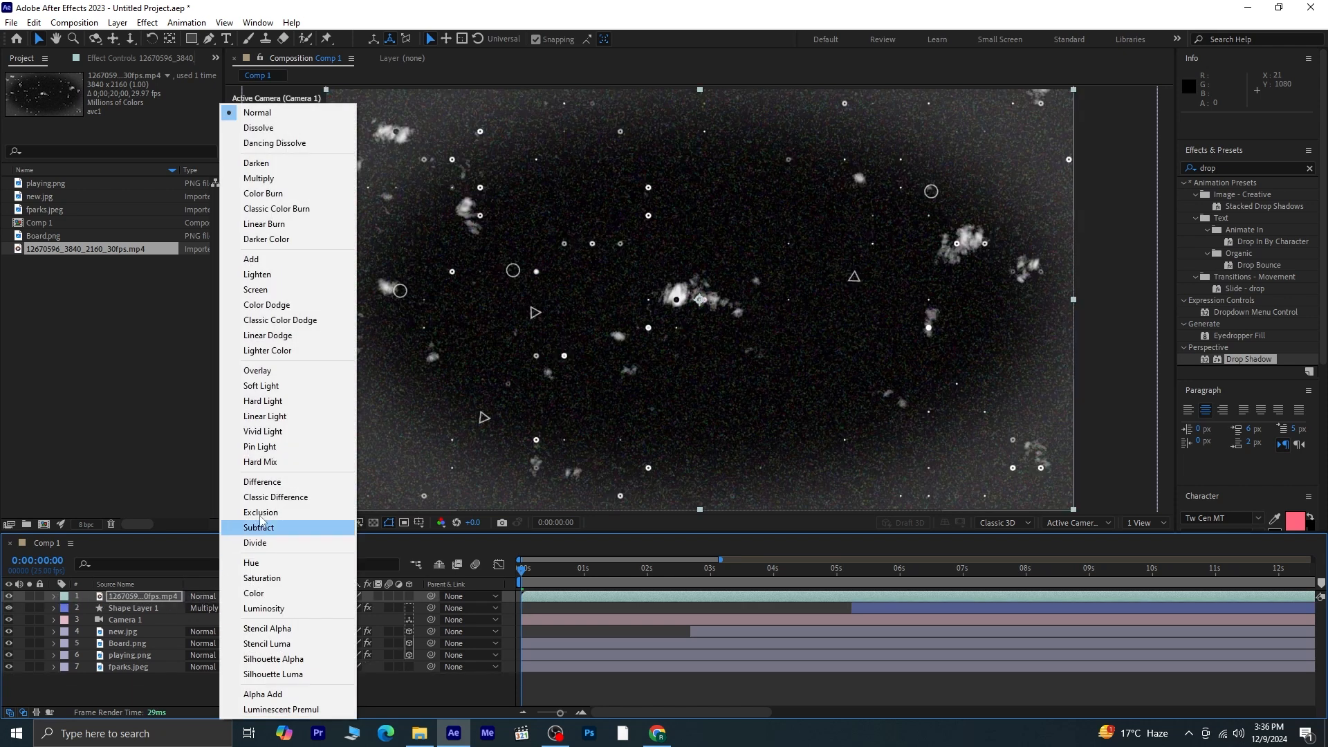
pyautogui.click(292, 369)
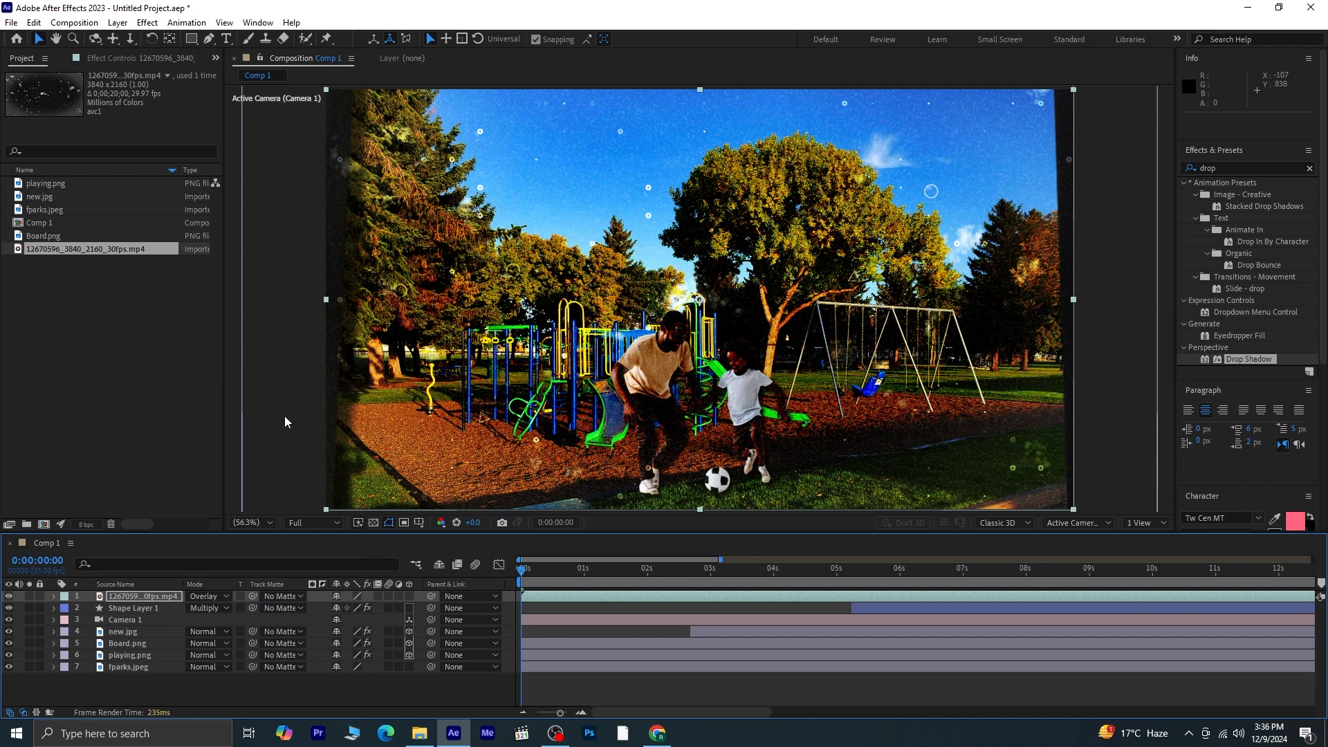
pyautogui.press('t')
pyautogui.moveTo(335, 607); pyautogui.dragTo(314, 627)
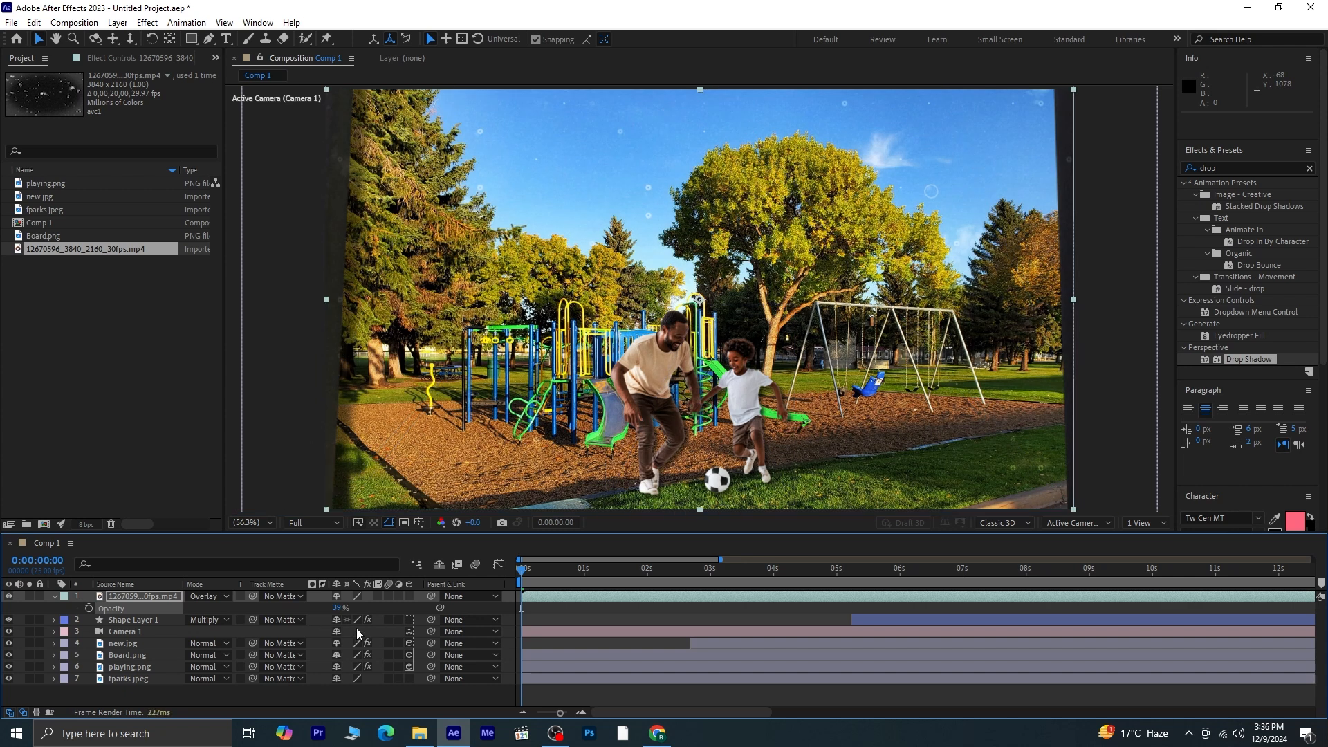
pyautogui.click(341, 608)
pyautogui.write('30')
pyautogui.click(53, 596)
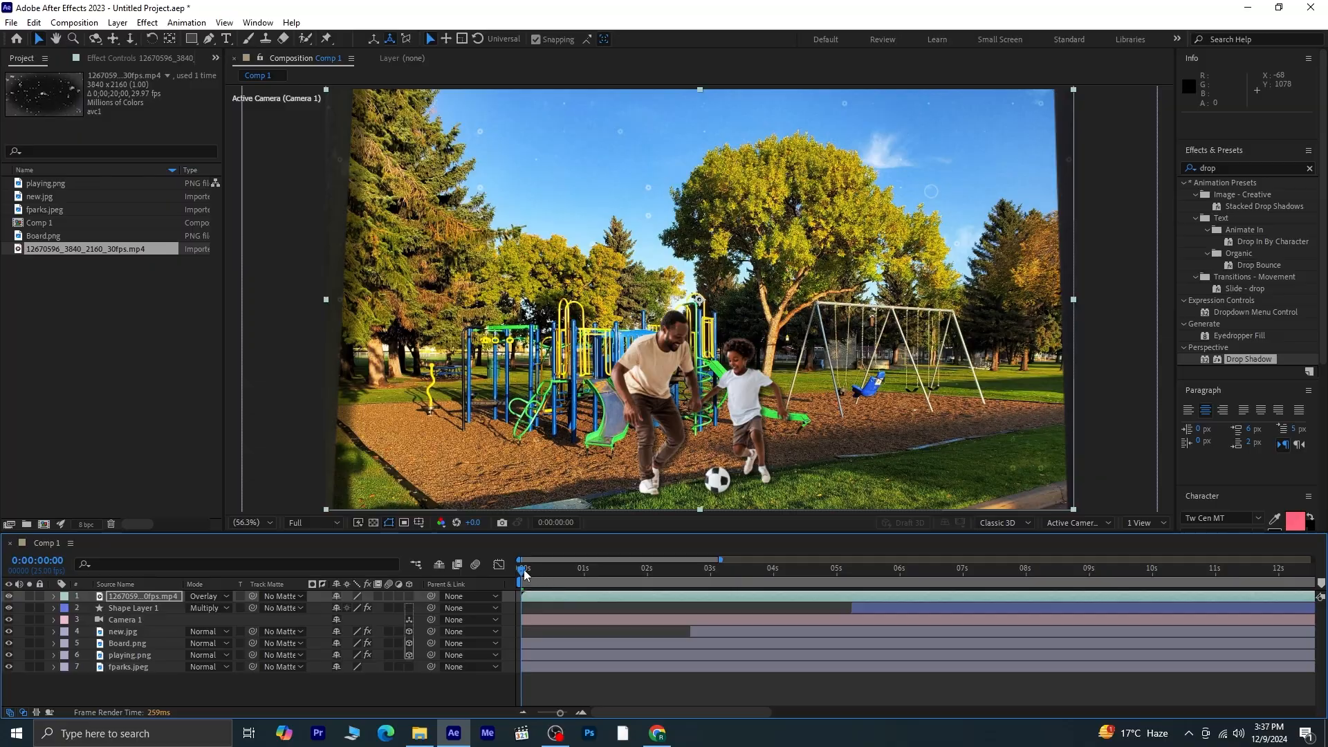